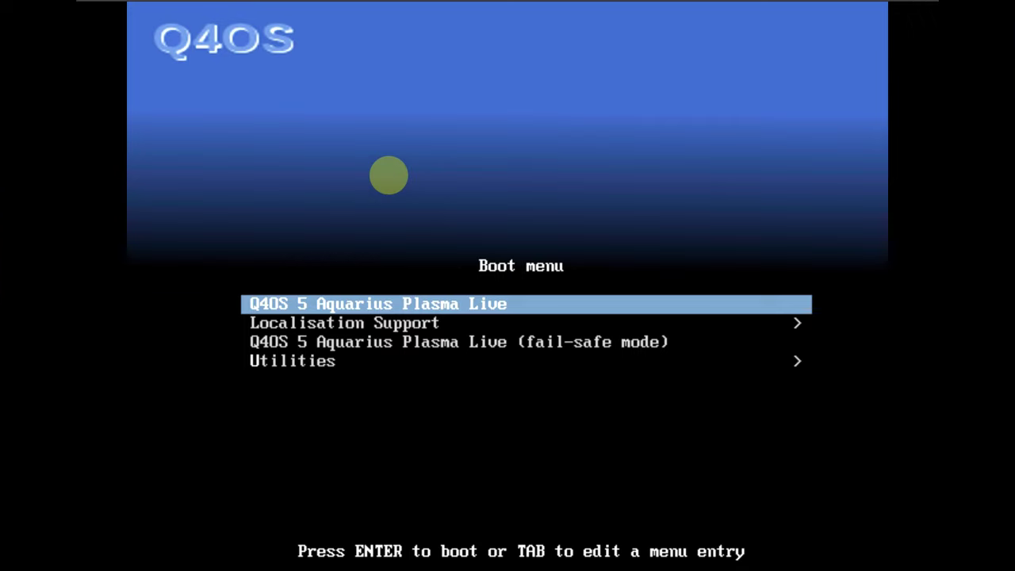
# Step: Boot the Q4OS 5 Aquarius Plasma Live entry from the boot menu
pyautogui.press('Down')
pyautogui.press('Down')
pyautogui.press('Down')
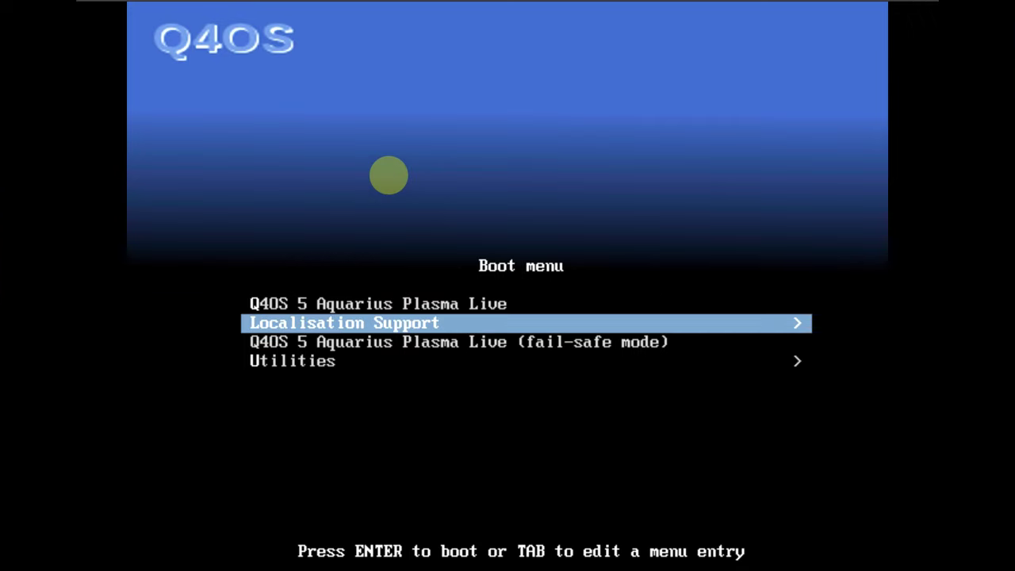
pyautogui.press('Up')
pyautogui.press('Up')
pyautogui.press('Up')
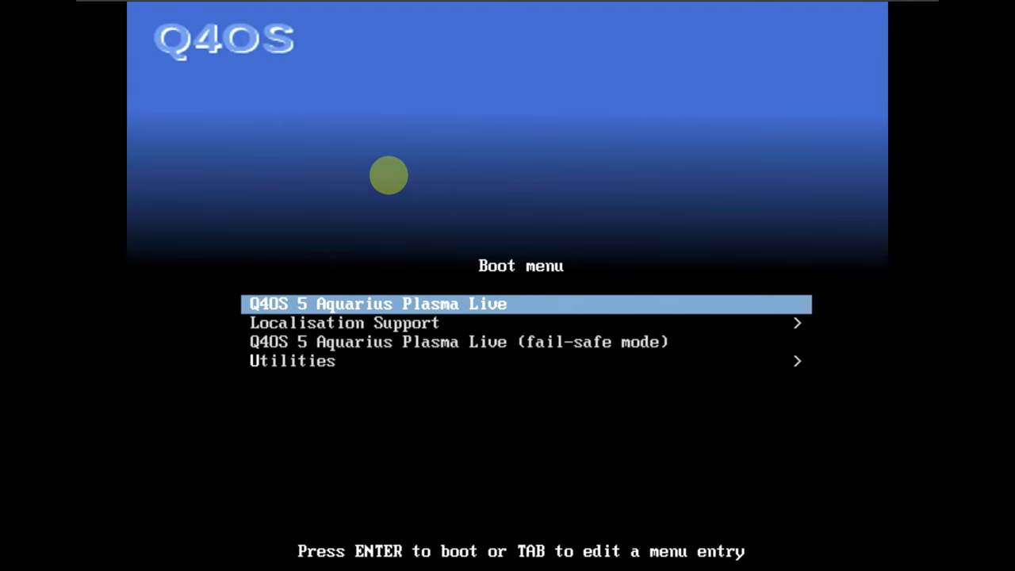
pyautogui.press('Return')
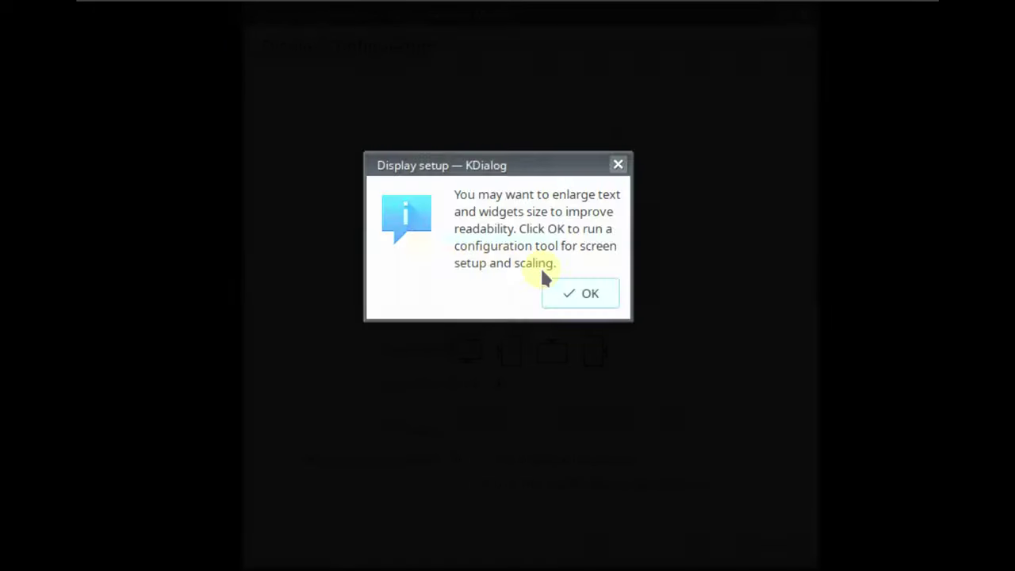
# Step: Set the display resolution to 1920x1080 (16:9), keep the new configuration and close the display setup
pyautogui.click(578, 292)
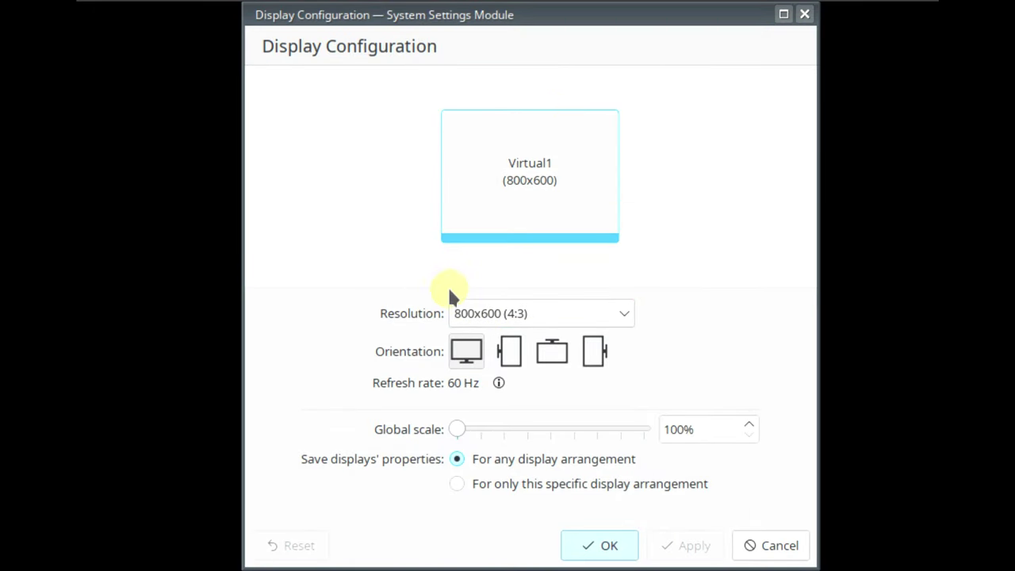
pyautogui.click(487, 315)
pyautogui.scroll(2, 527, 295)
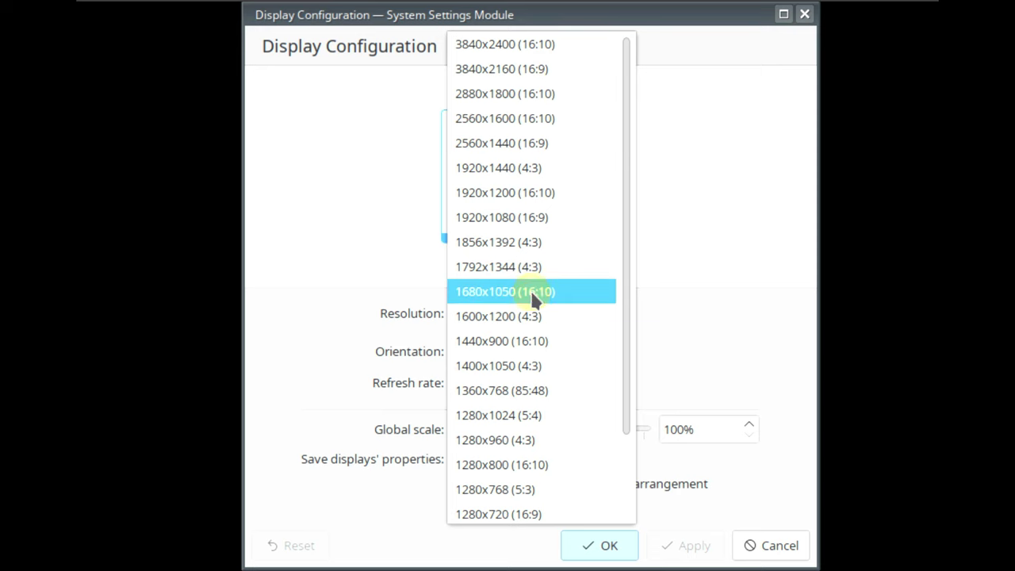
pyautogui.click(544, 226)
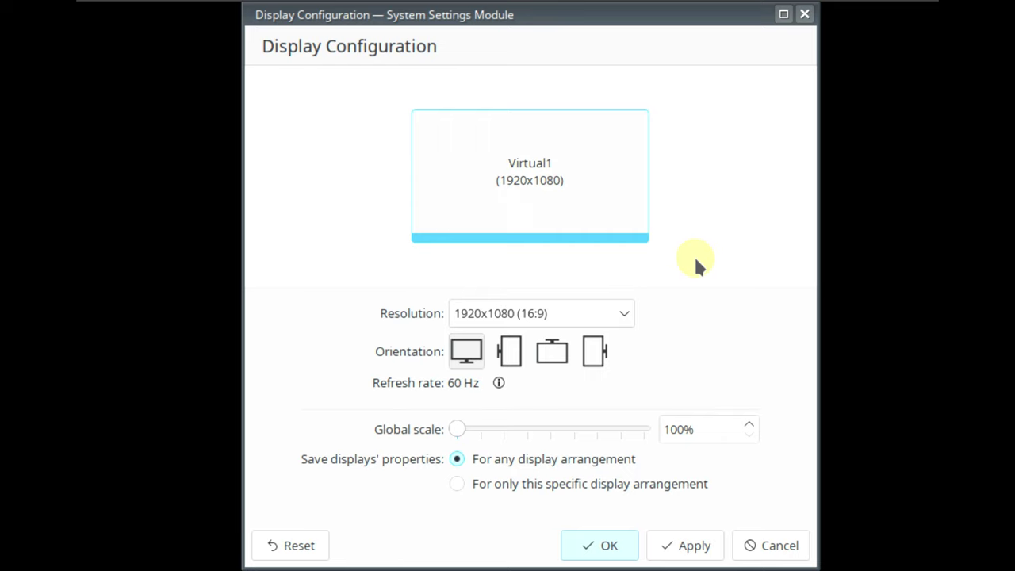
pyautogui.click(686, 546)
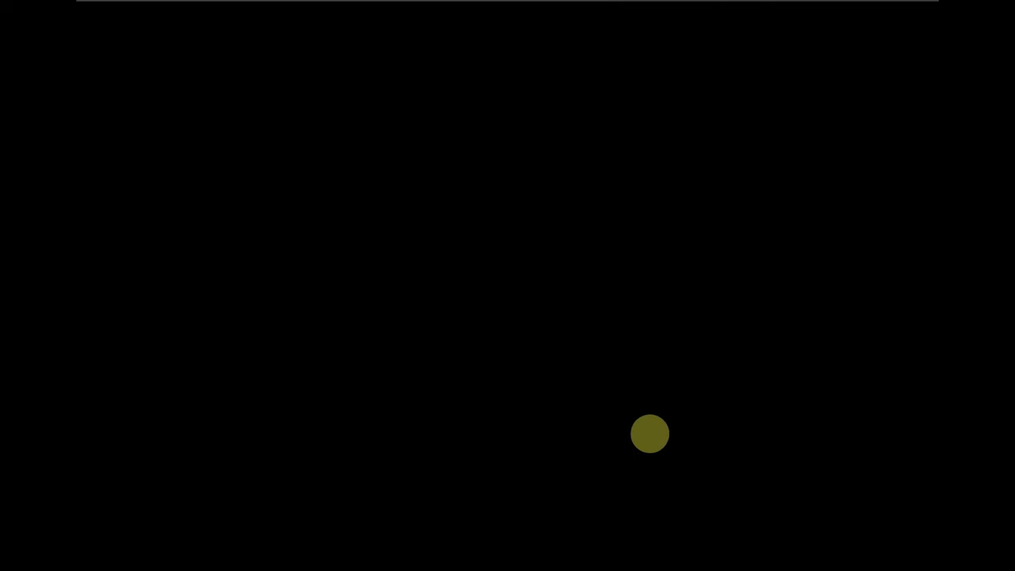
pyautogui.click(268, 556)
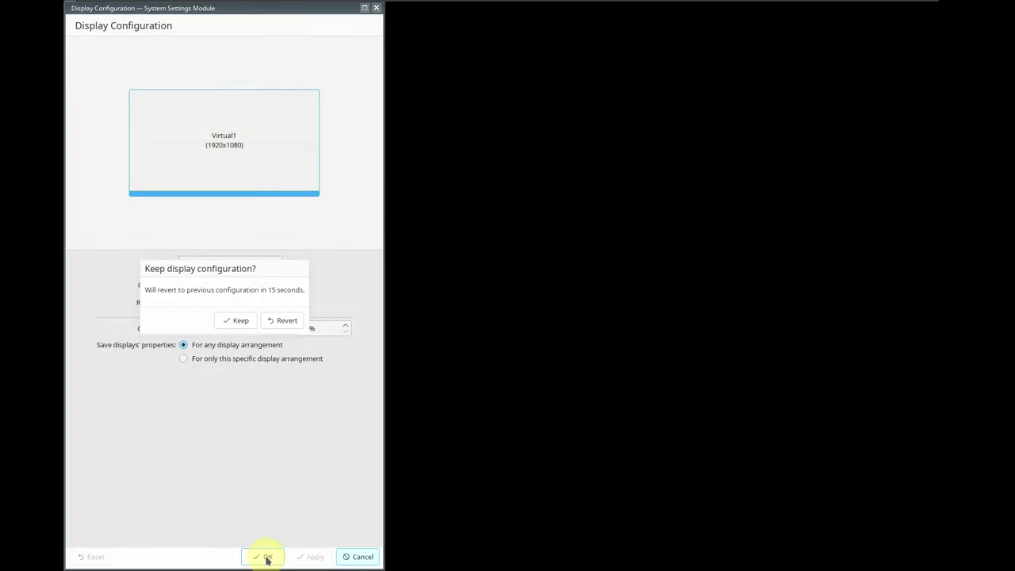
pyautogui.click(237, 322)
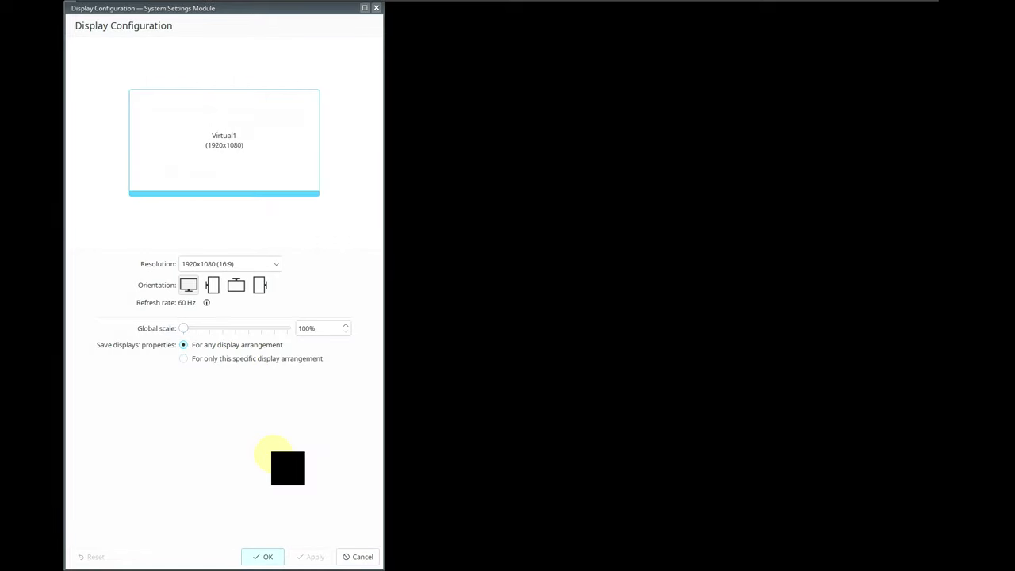
pyautogui.click(267, 556)
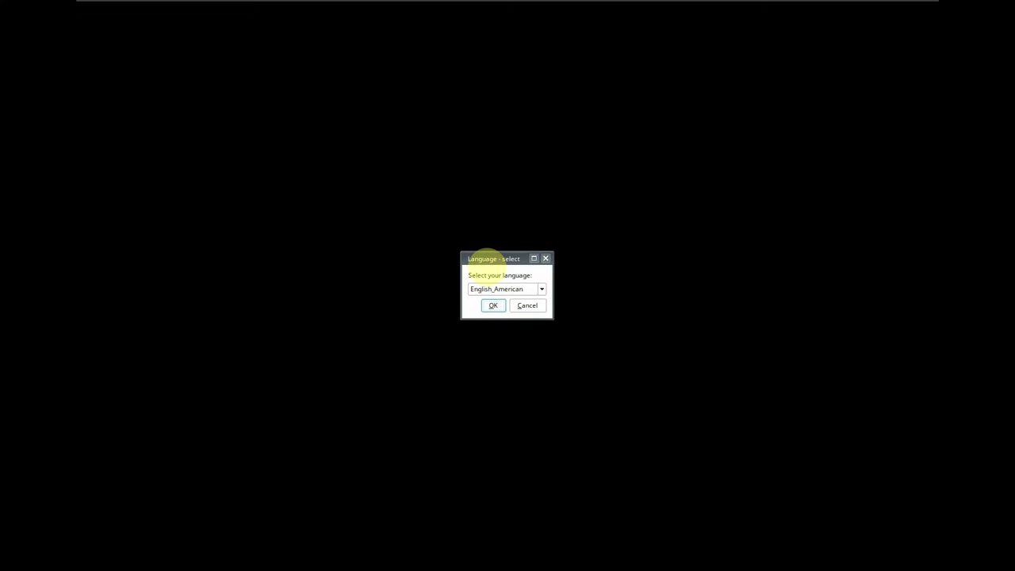
# Step: Look through the available languages and confirm English_American as the system language
pyautogui.click(522, 290)
pyautogui.click(497, 291)
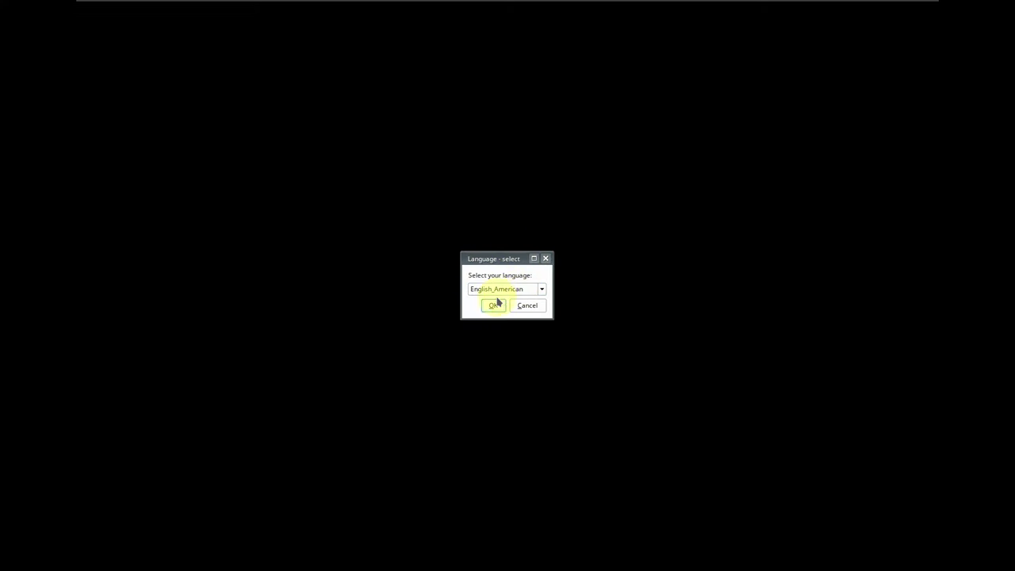
pyautogui.click(505, 292)
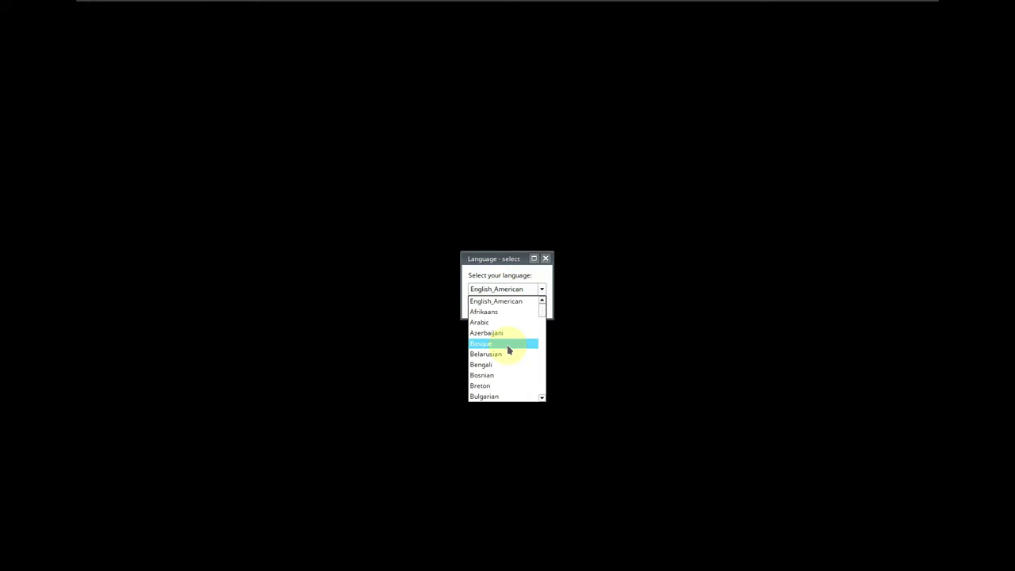
pyautogui.moveTo(542, 314)
pyautogui.mouseDown()
pyautogui.moveTo(544, 396)
pyautogui.moveTo(548, 296)
pyautogui.mouseUp()
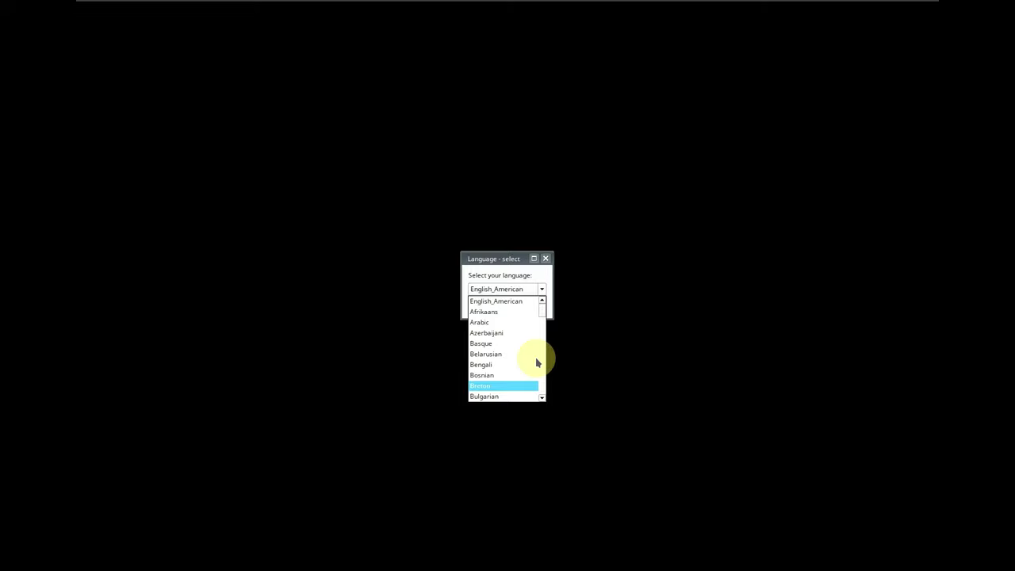
pyautogui.click(484, 274)
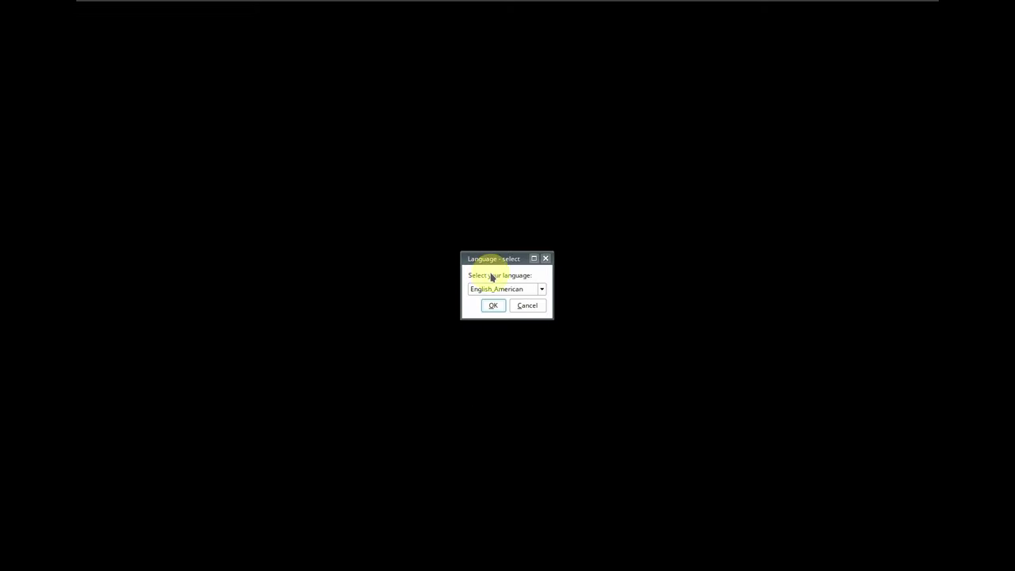
pyautogui.click(493, 306)
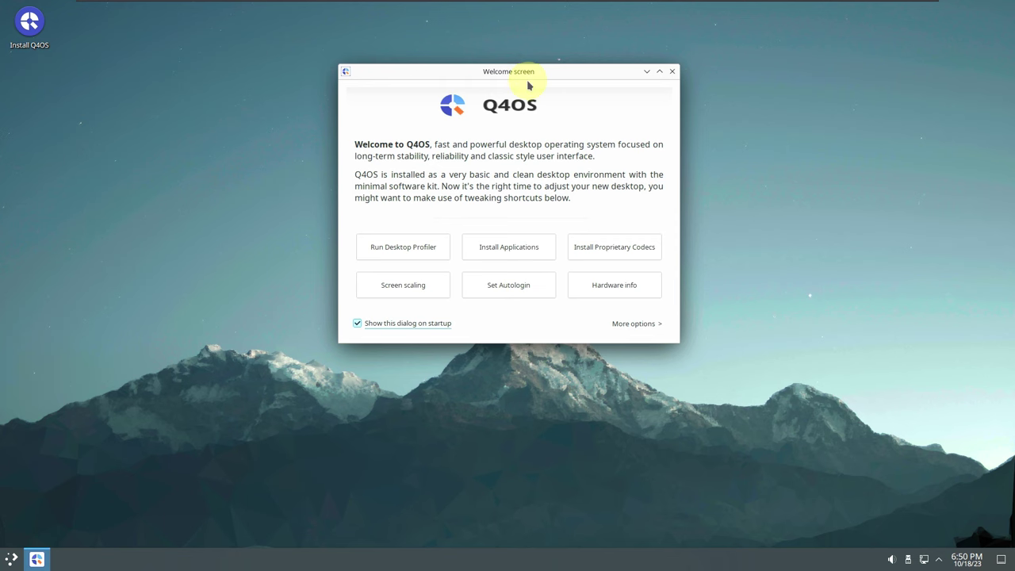
# Step: Check the welcome screen's additional options, disable showing it on startup and close it
pyautogui.moveTo(541, 83); pyautogui.dragTo(559, 96)
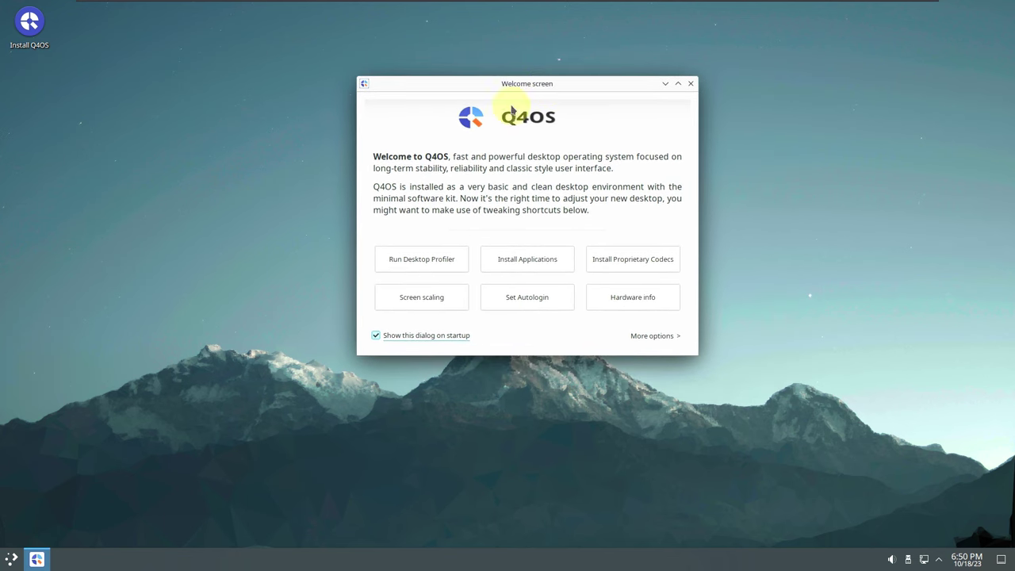
pyautogui.click(658, 339)
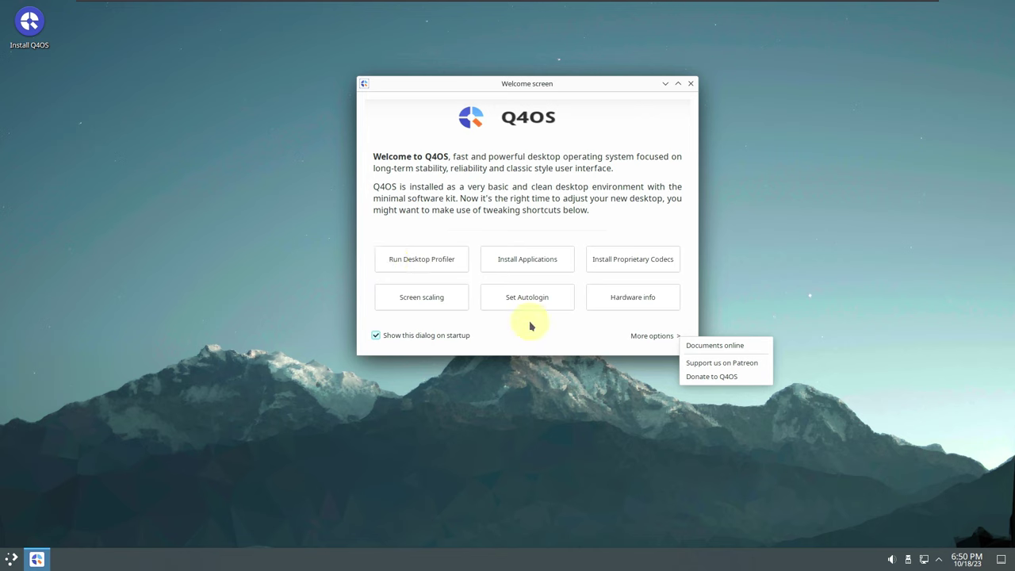
pyautogui.click(515, 238)
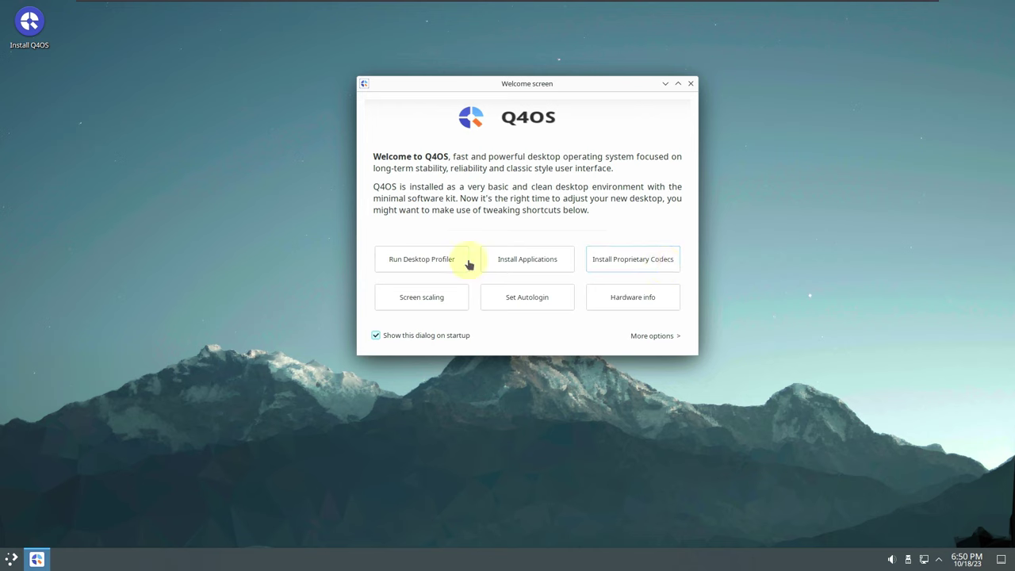
pyautogui.click(447, 334)
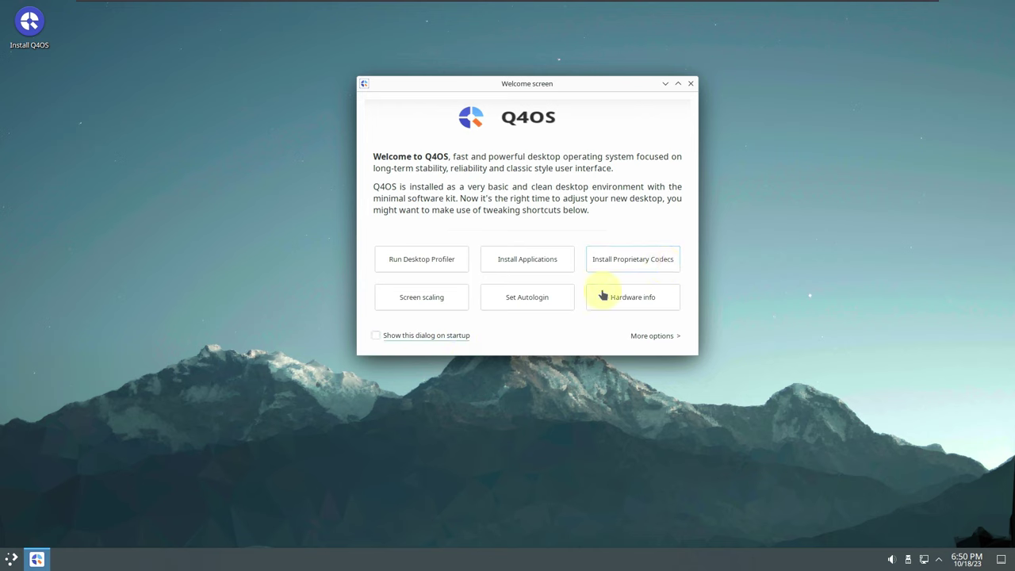
pyautogui.click(690, 83)
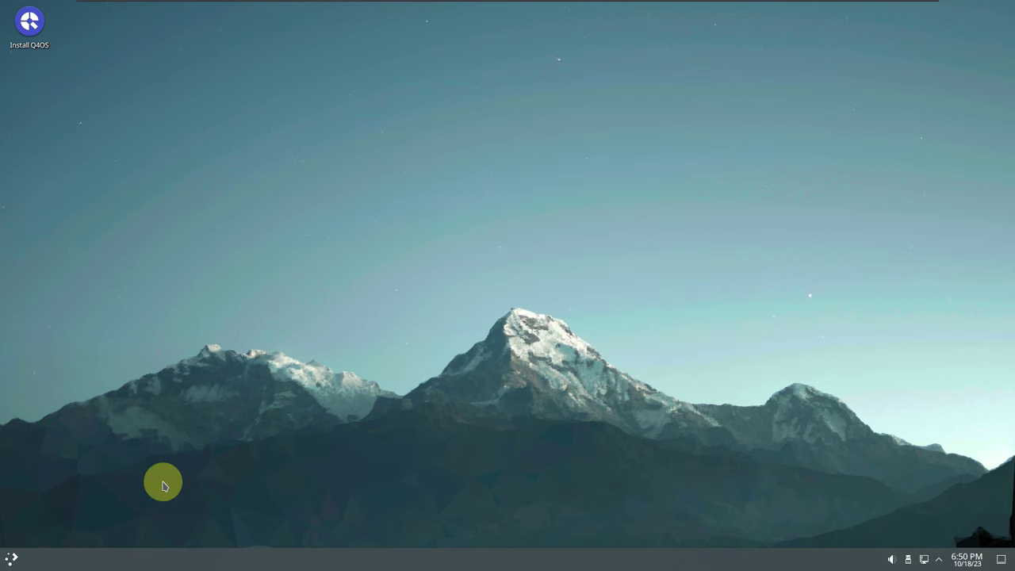
# Step: Launch System Monitor from the System applications and maximize its window
pyautogui.click(14, 559)
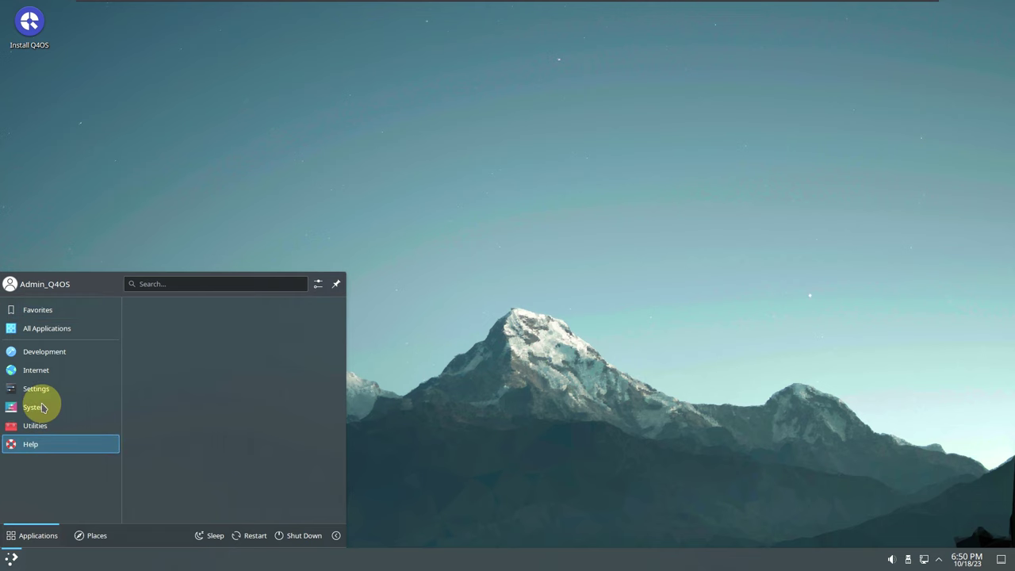
pyautogui.moveTo(43, 410)
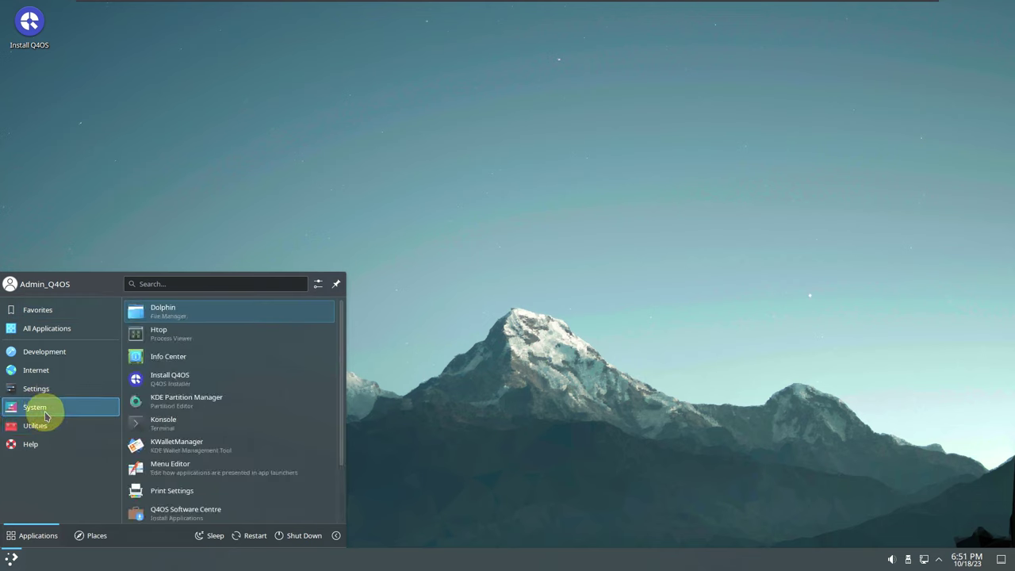
pyautogui.scroll(-2, 248, 357)
pyautogui.click(235, 486)
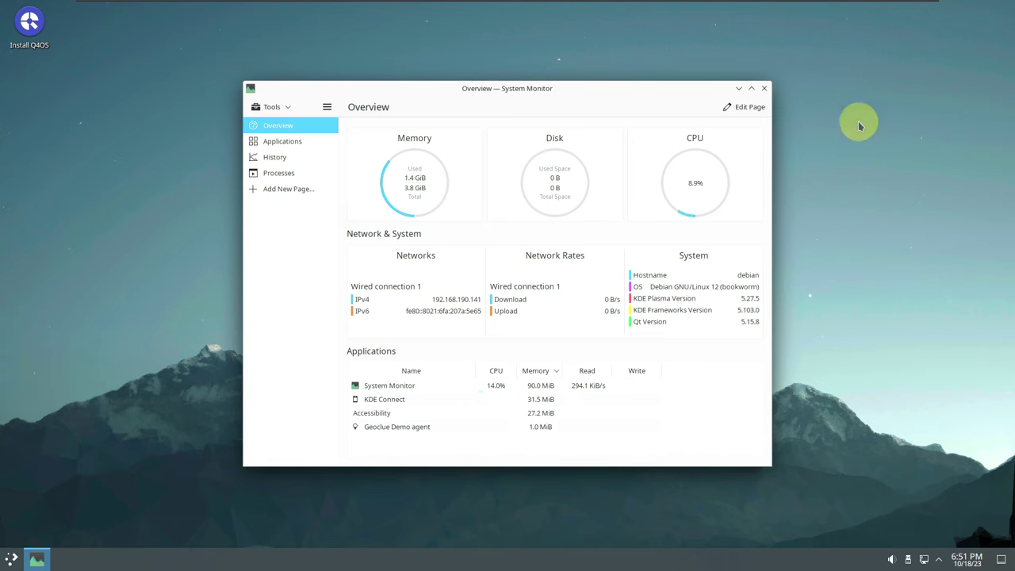
pyautogui.moveTo(933, 2)
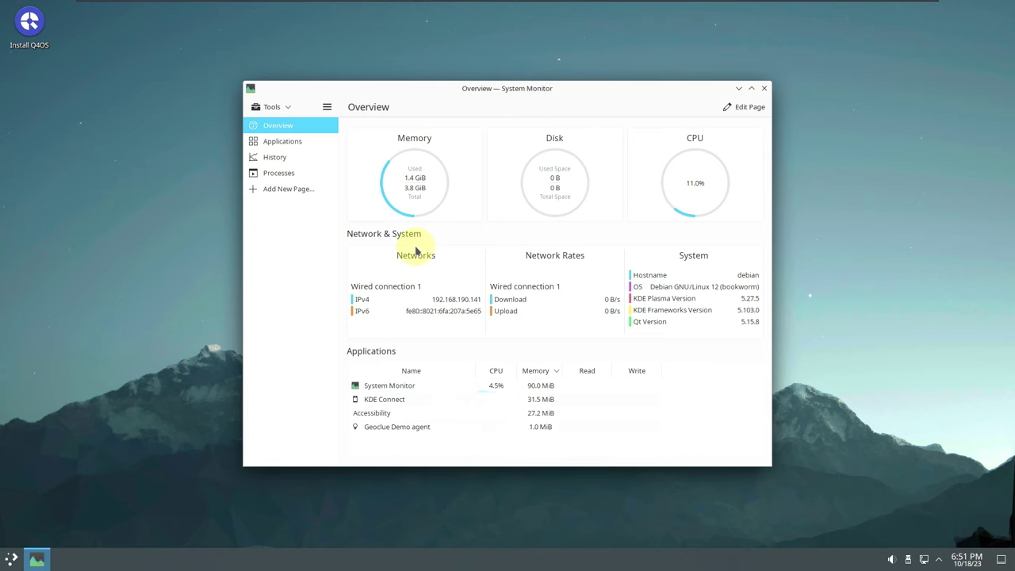
pyautogui.moveTo(574, 94); pyautogui.dragTo(568, 73)
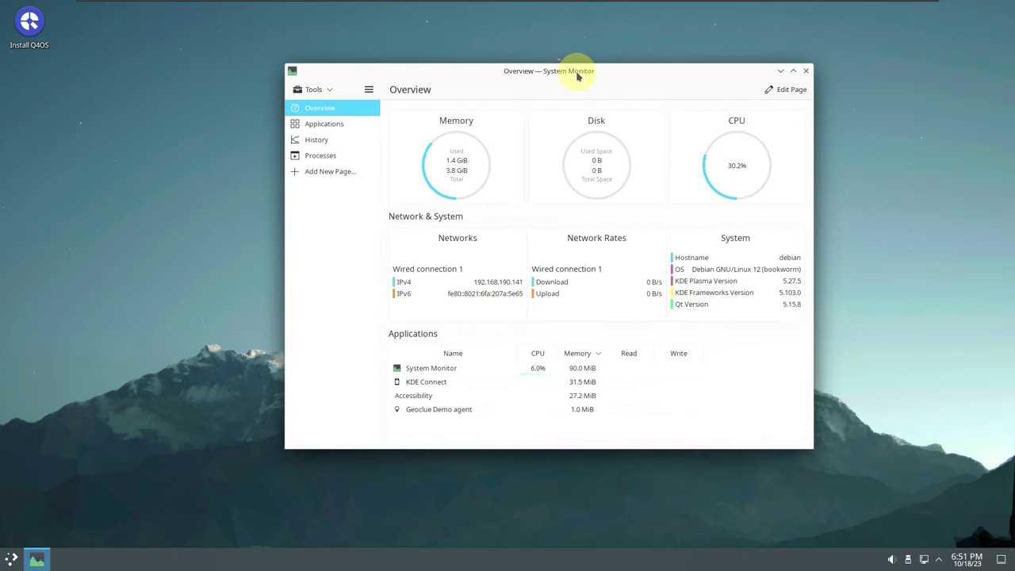
pyautogui.click(793, 71)
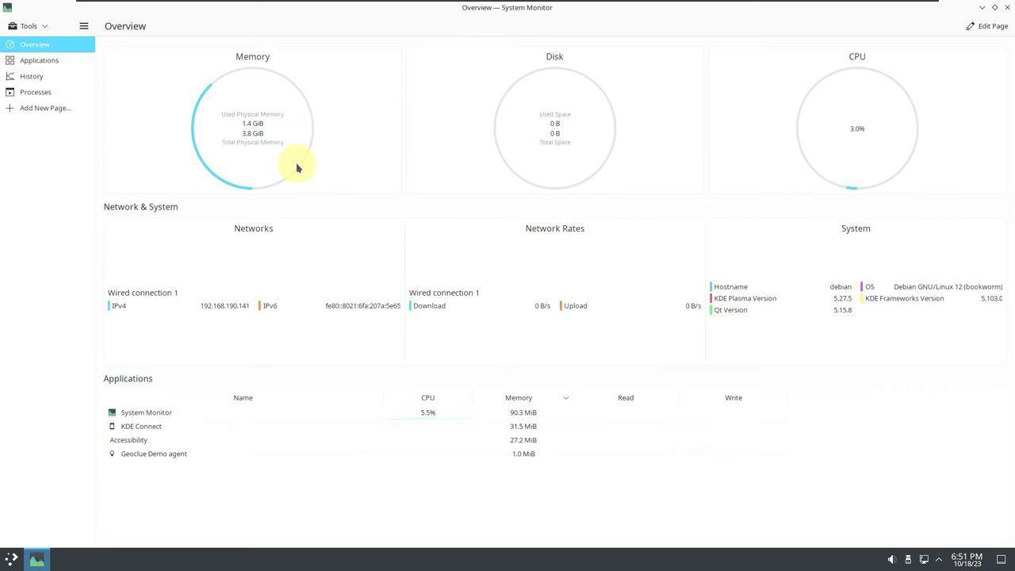
# Step: Review the System Monitor's history graphs, application list and processes as a tree, and return to the overview
pyautogui.click(73, 77)
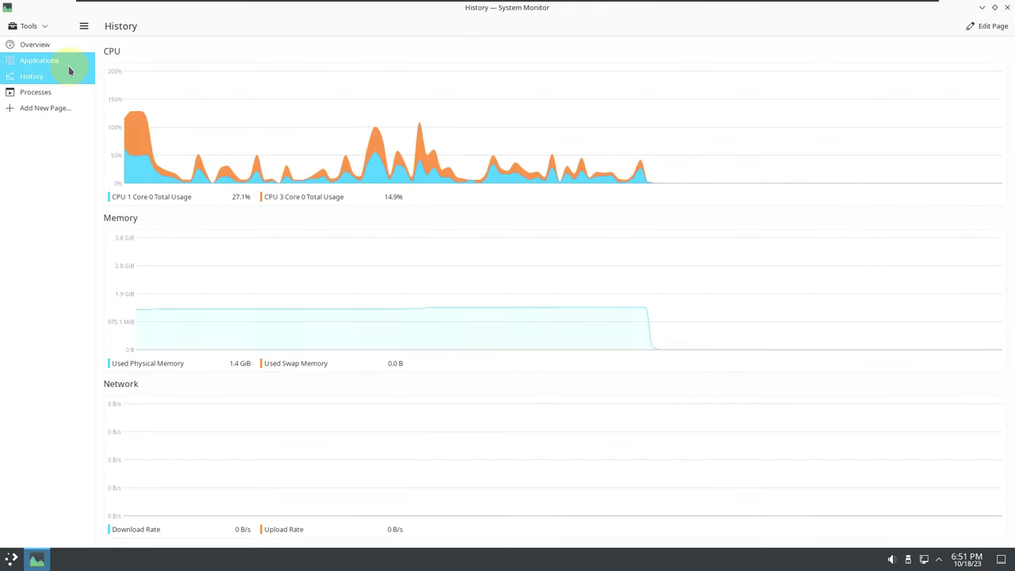
pyautogui.click(70, 64)
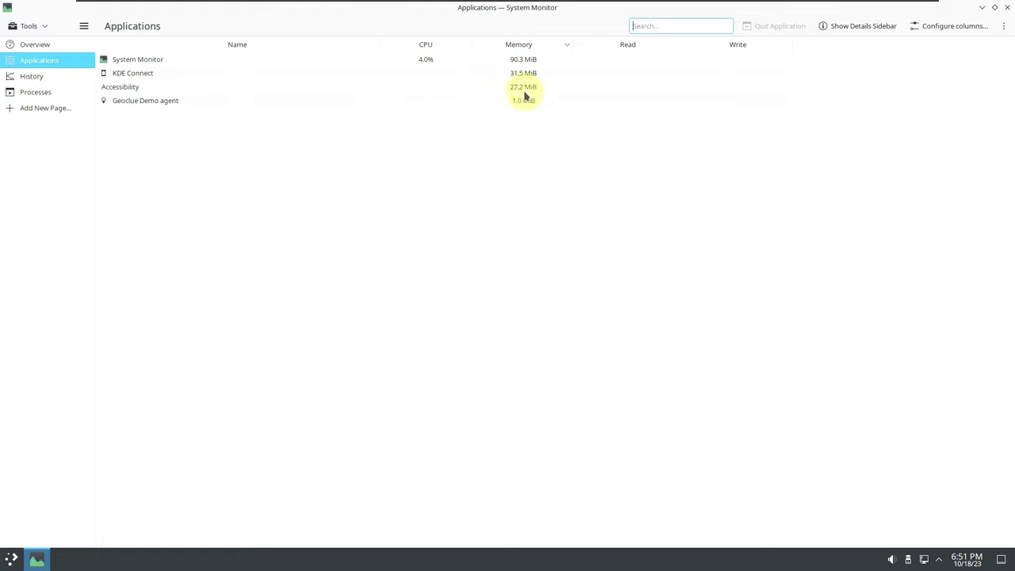
pyautogui.click(24, 77)
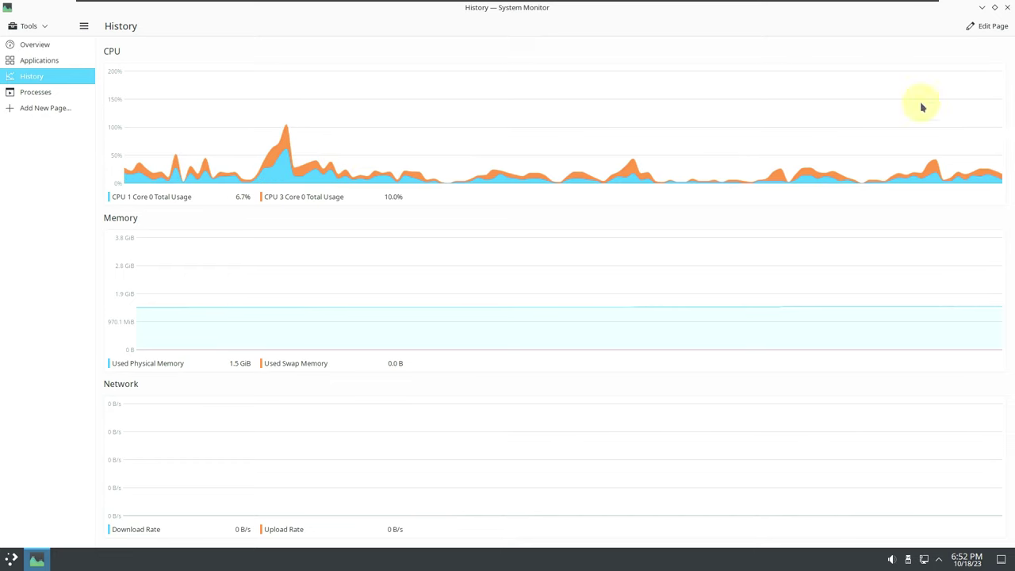
pyautogui.click(65, 93)
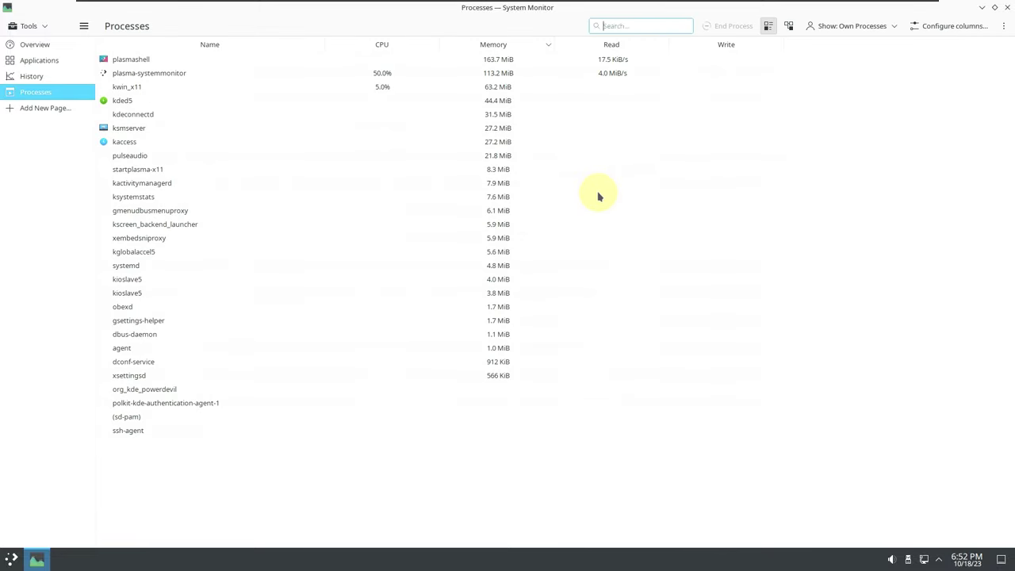
pyautogui.click(788, 26)
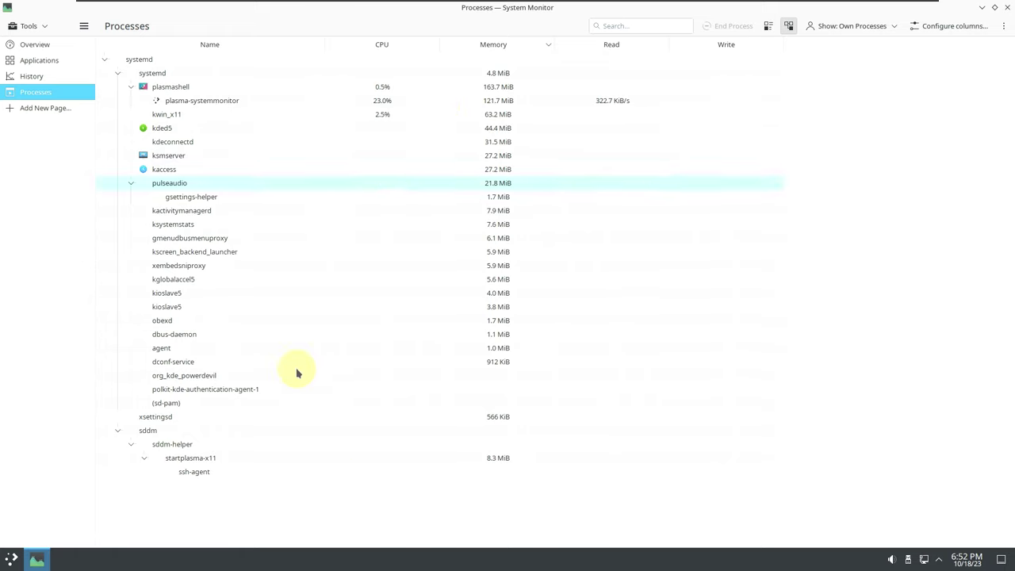
pyautogui.click(67, 46)
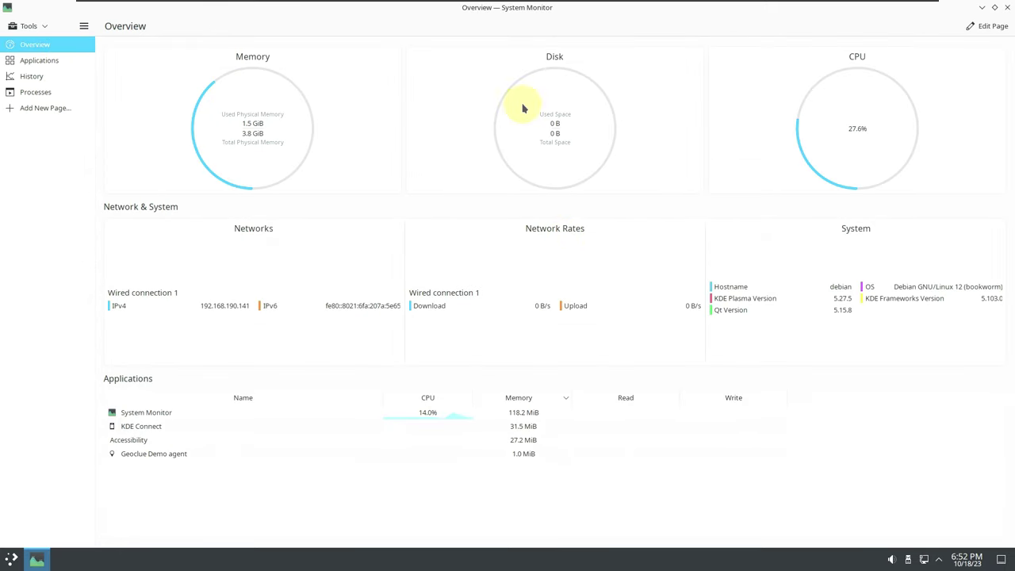
# Step: Restore the System Monitor window, move it to the desktop's upper-right corner and shrink it to a compact size
pyautogui.click(994, 7)
pyautogui.moveTo(625, 85); pyautogui.dragTo(827, 22)
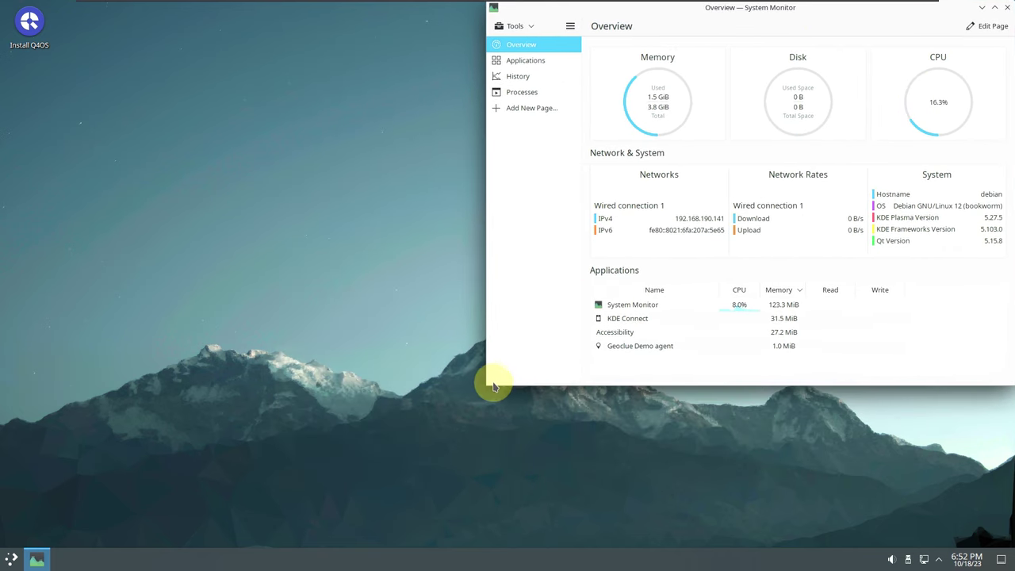
pyautogui.moveTo(485, 385); pyautogui.dragTo(769, 163)
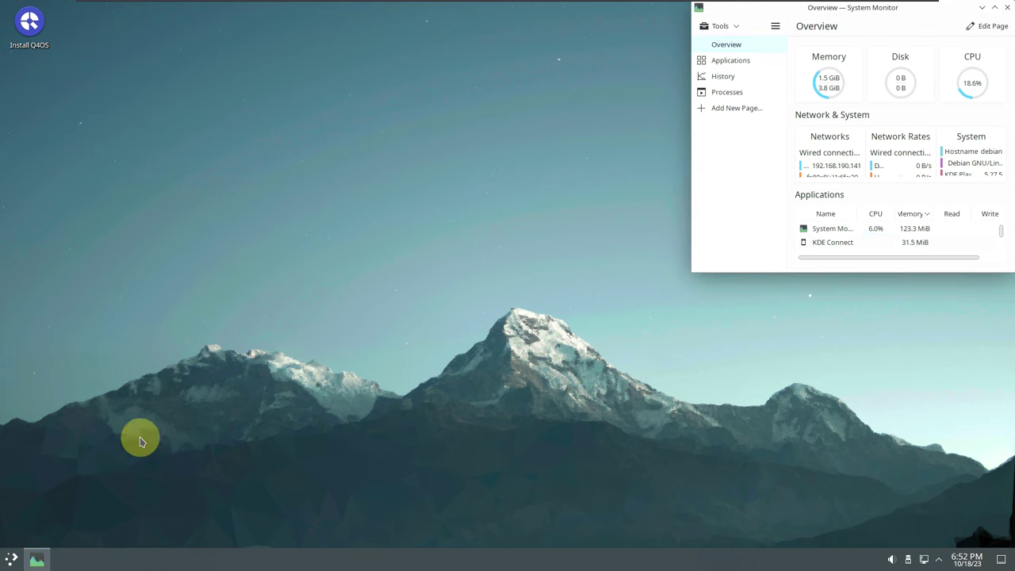
# Step: Launch Chromium Web Browser from the Internet applications and shift its window slightly to the right
pyautogui.click(11, 559)
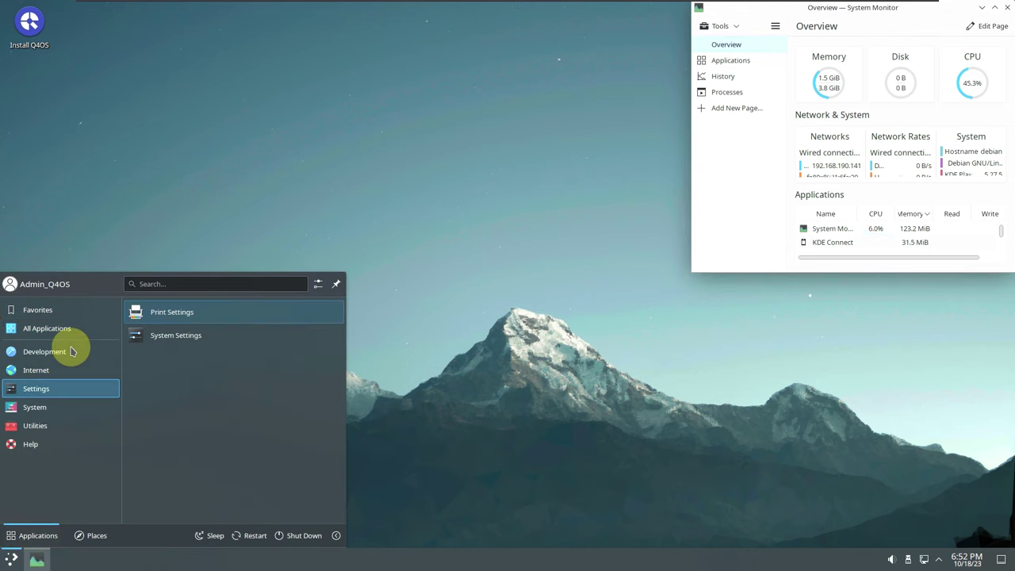
pyautogui.moveTo(71, 397)
pyautogui.moveTo(67, 372)
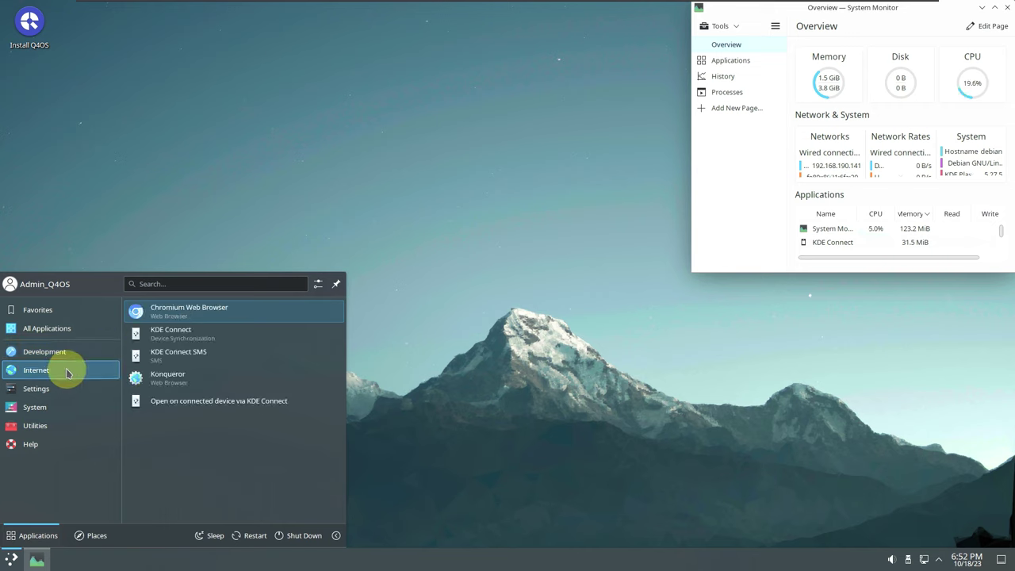
pyautogui.click(211, 317)
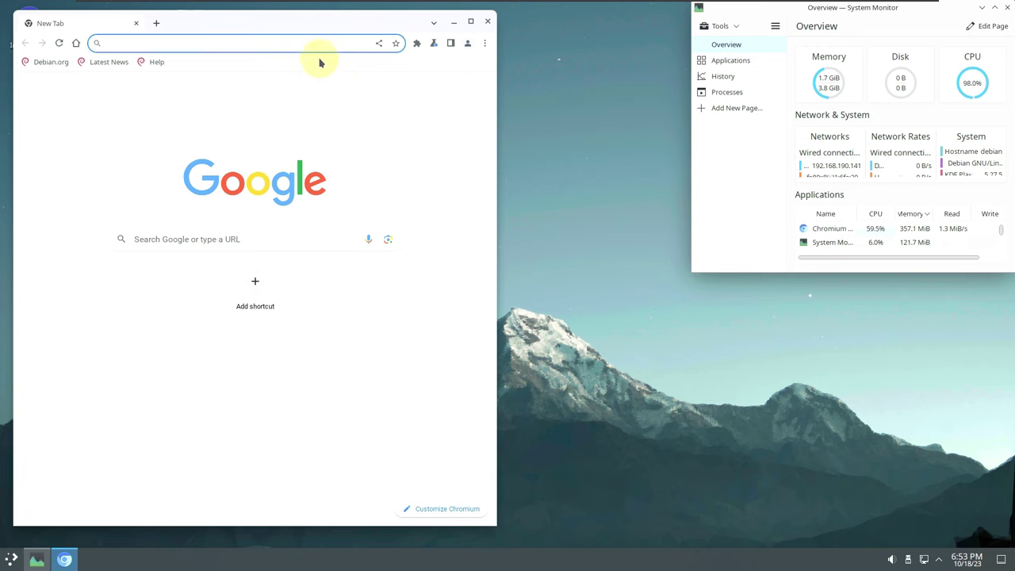
pyautogui.moveTo(302, 23); pyautogui.dragTo(331, 23)
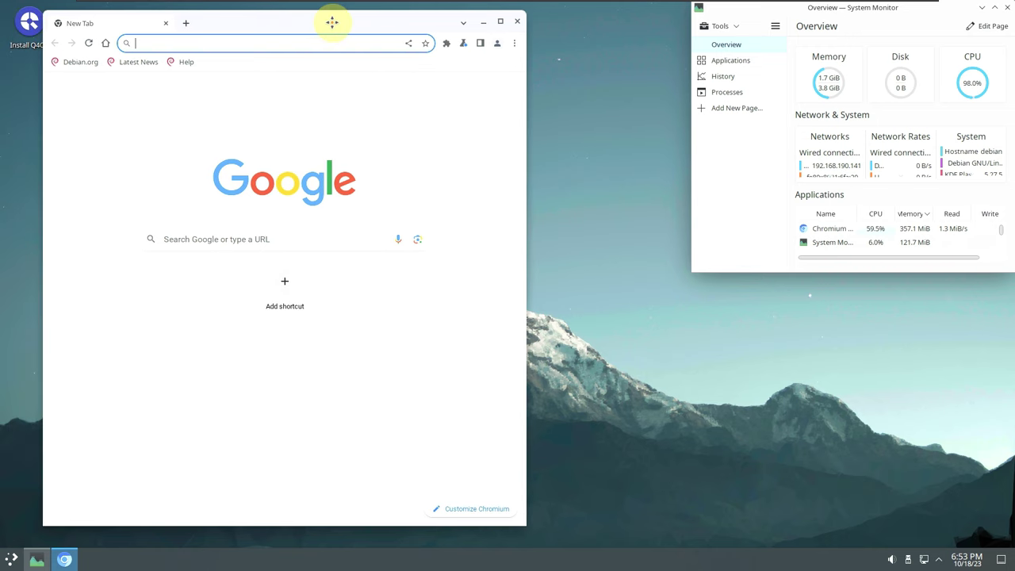
# Step: Open the About Chromium page and check the browser version and the Debian release it is built and running on
pyautogui.click(514, 50)
pyautogui.click(456, 280)
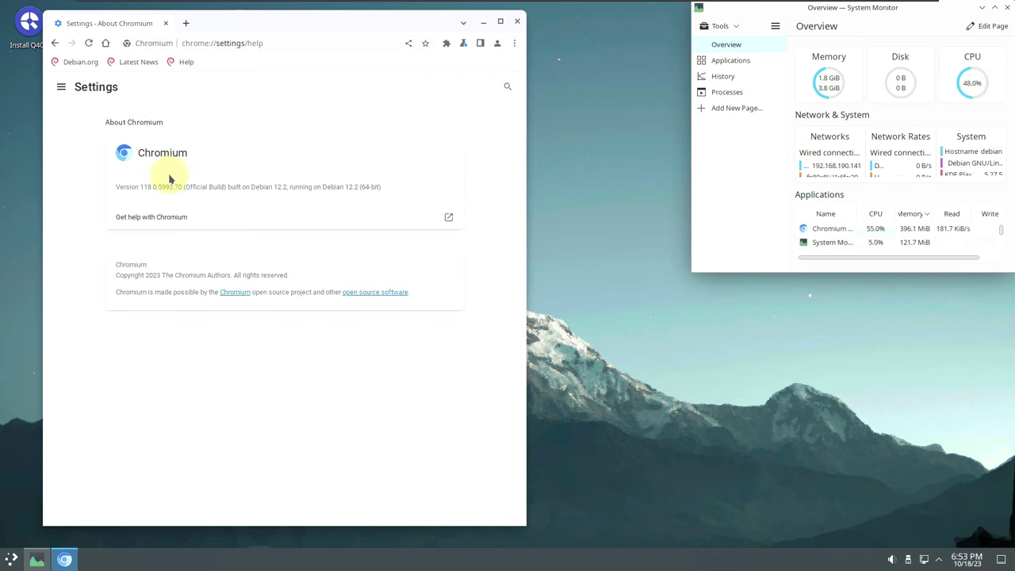
pyautogui.moveTo(116, 185); pyautogui.dragTo(184, 187)
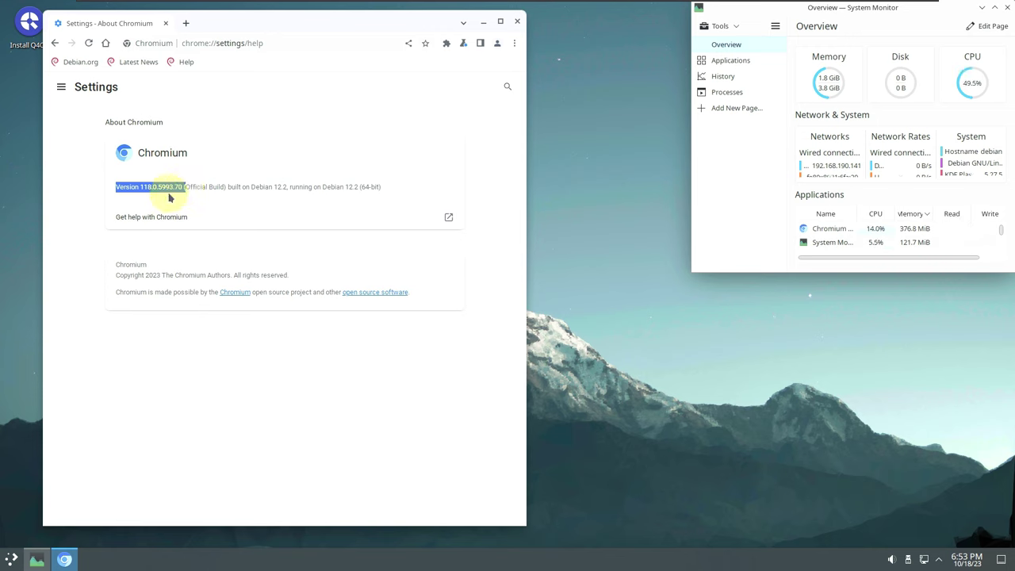
pyautogui.click(238, 200)
pyautogui.moveTo(230, 186); pyautogui.dragTo(290, 188)
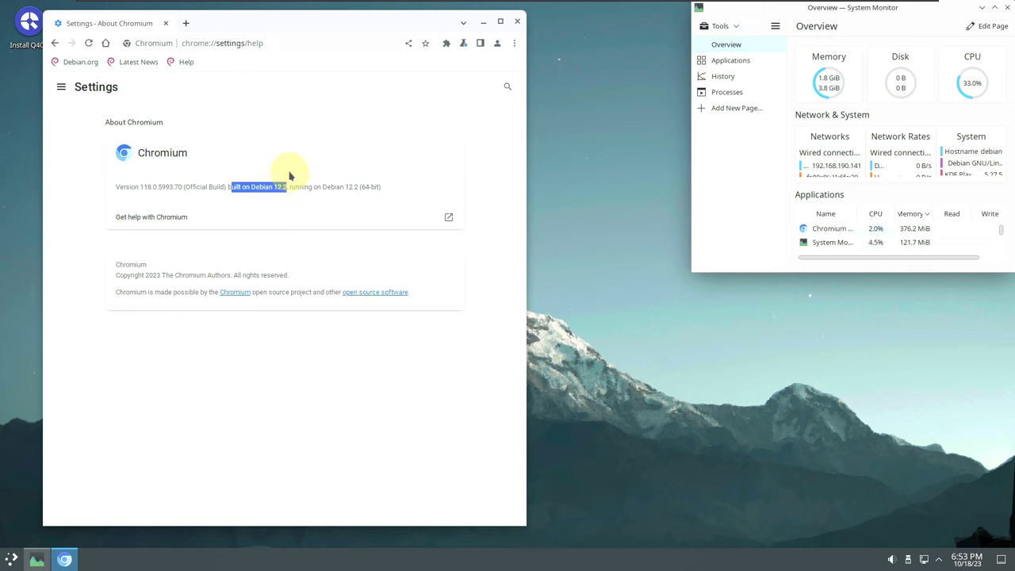
pyautogui.click(307, 204)
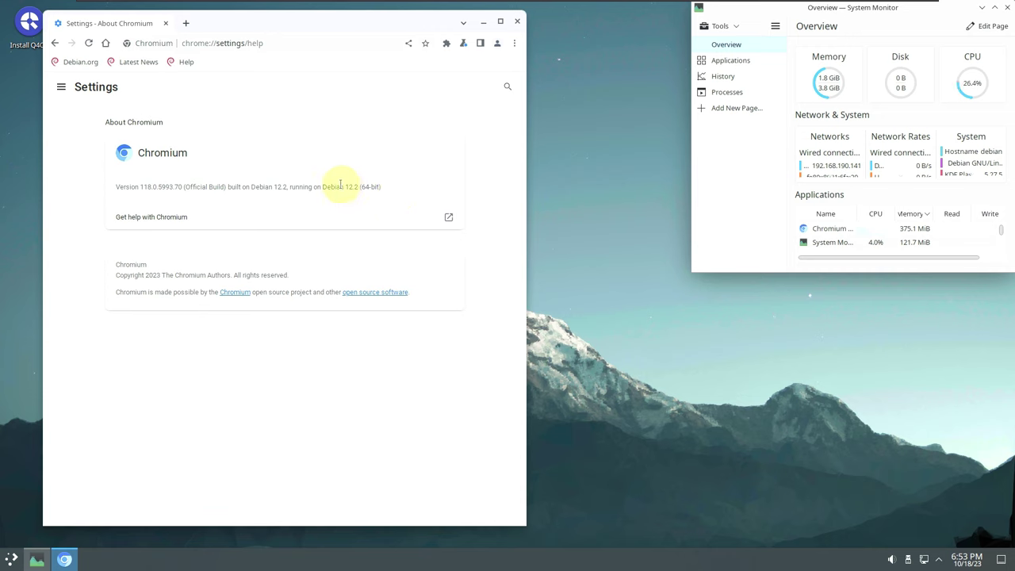
pyautogui.moveTo(386, 192); pyautogui.dragTo(299, 187)
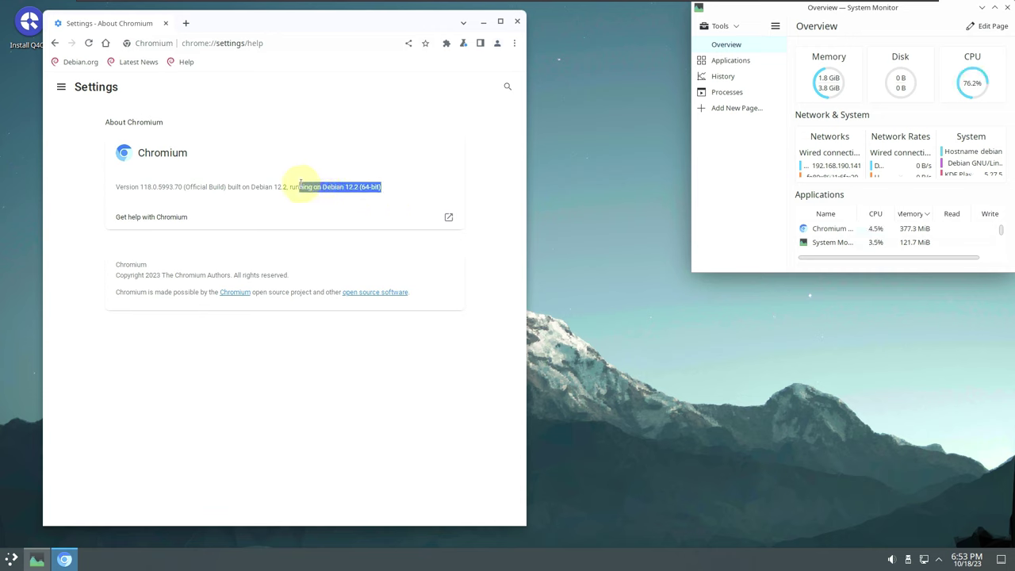
# Step: Widen the browser window up to the System Monitor, postpone the customization prompt and load startpage.com in a new tab
pyautogui.moveTo(526, 125); pyautogui.dragTo(680, 159)
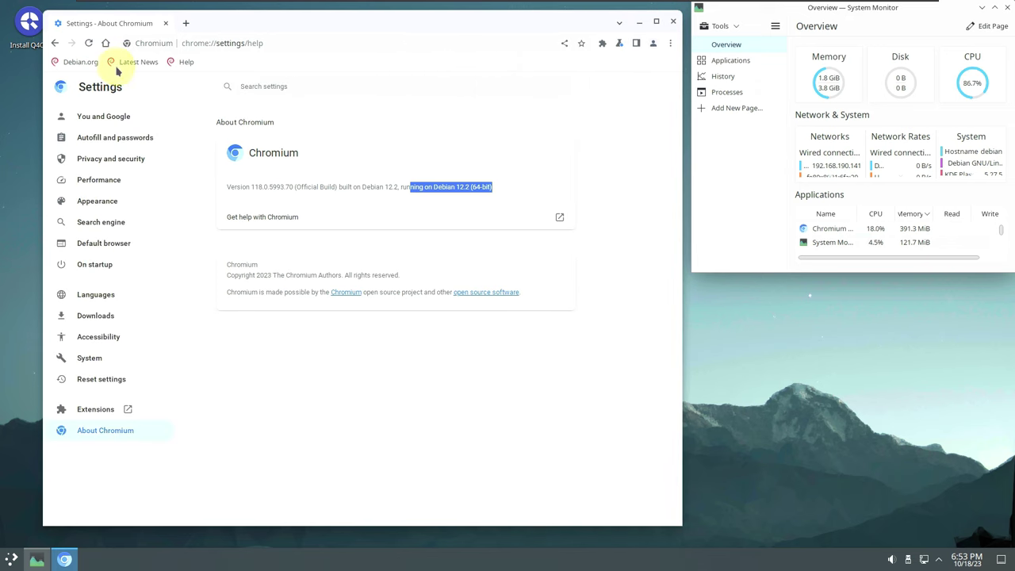
pyautogui.click(185, 24)
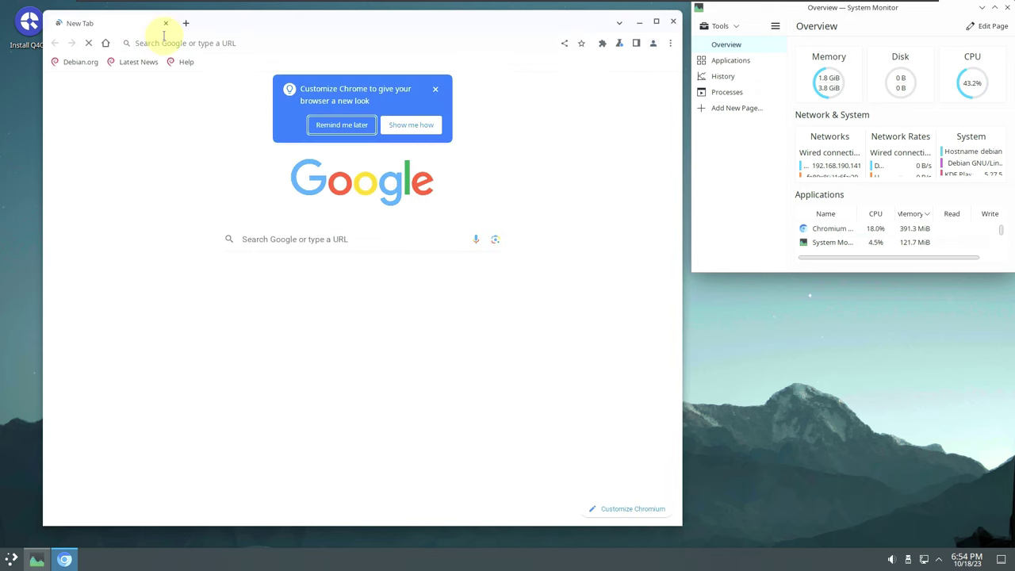
pyautogui.click(350, 128)
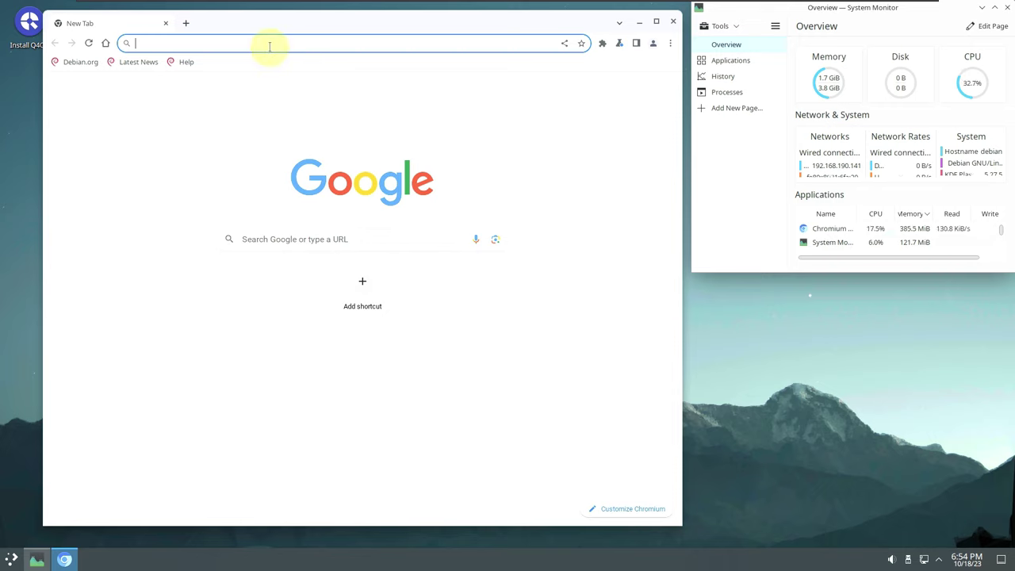
pyautogui.write('s')
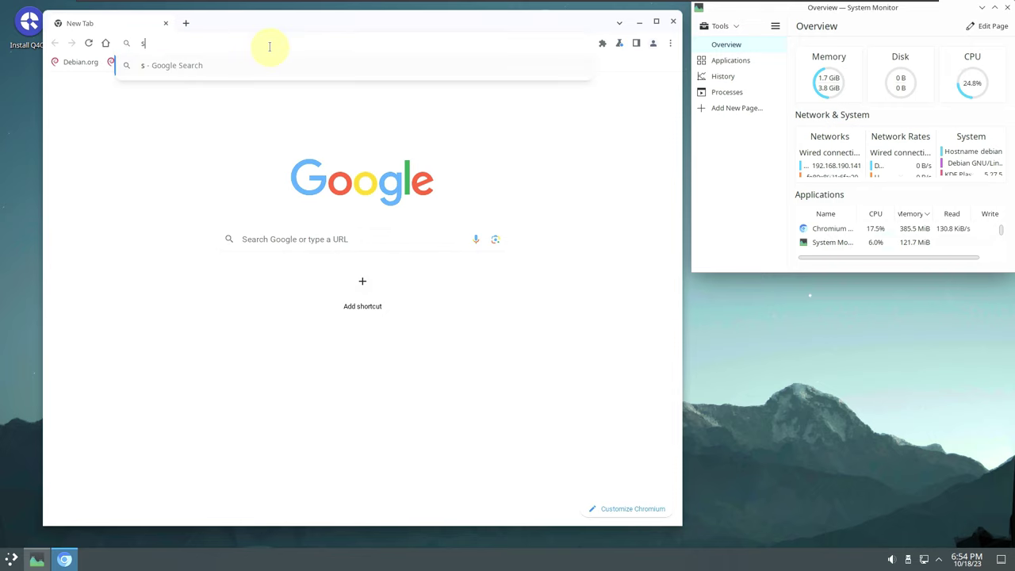
pyautogui.write('tartpa')
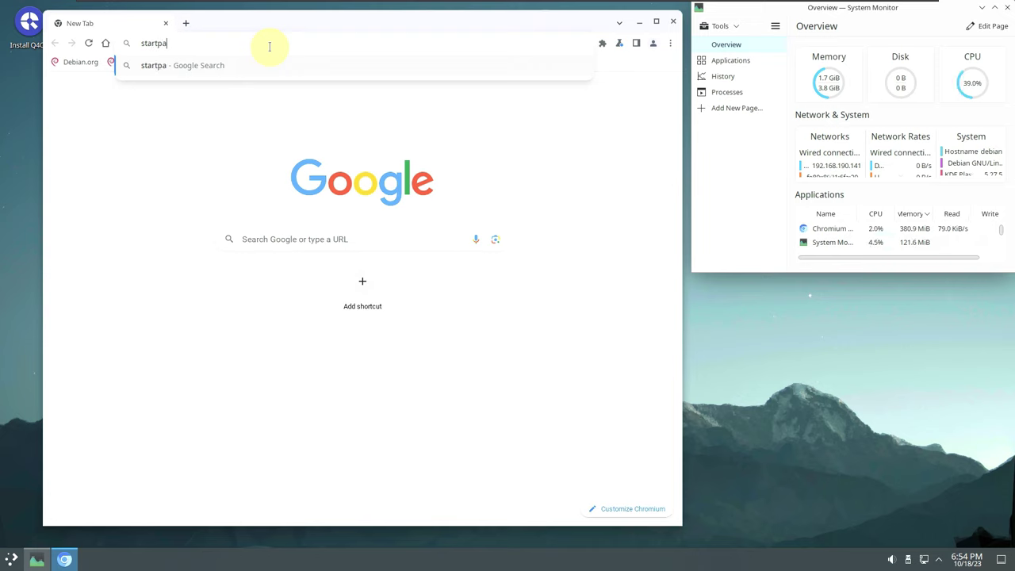
pyautogui.write('ge.com')
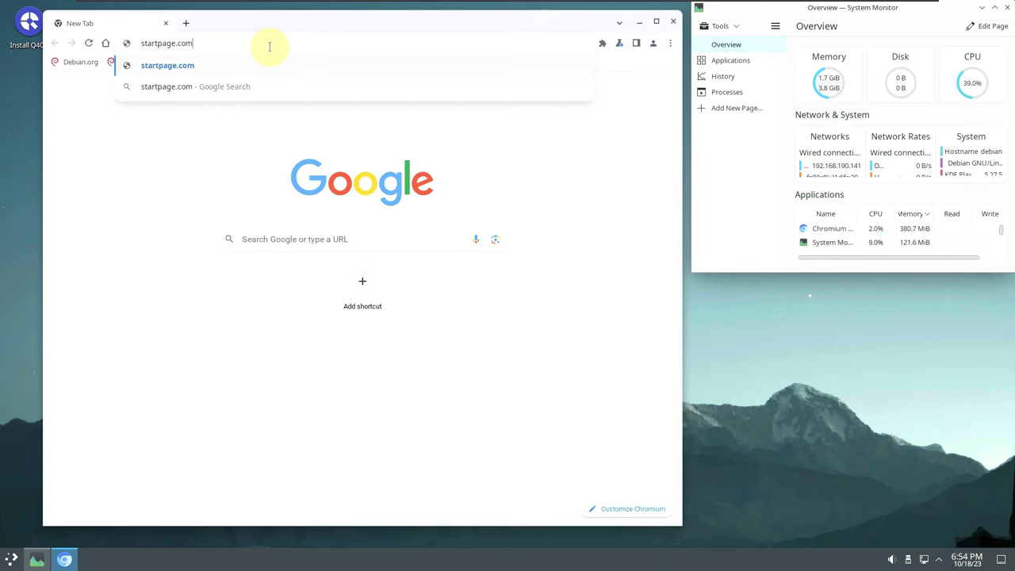
pyautogui.press('Return')
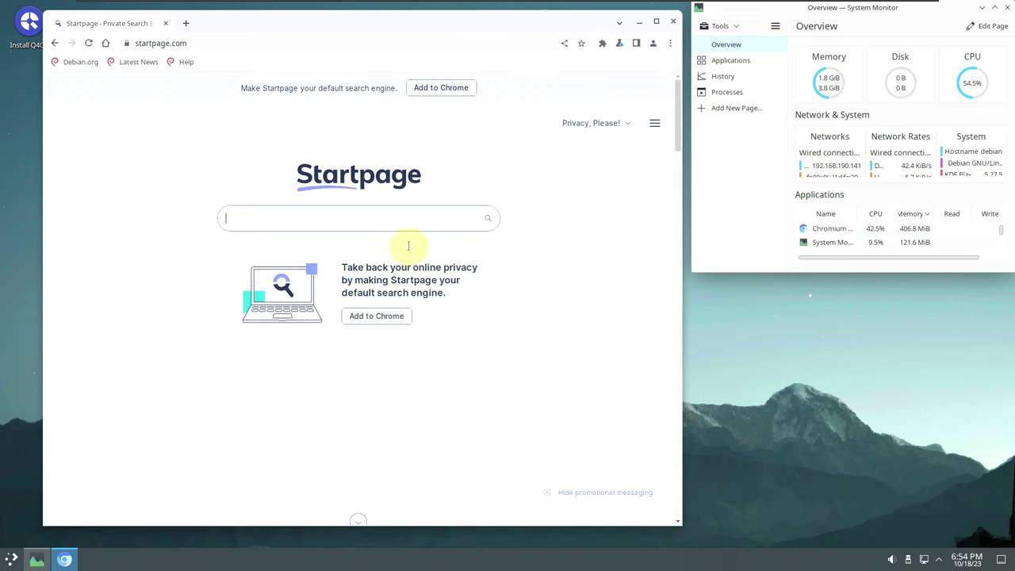
# Step: Hide Startpage's promotional messaging and search the web for q4os
pyautogui.click(575, 492)
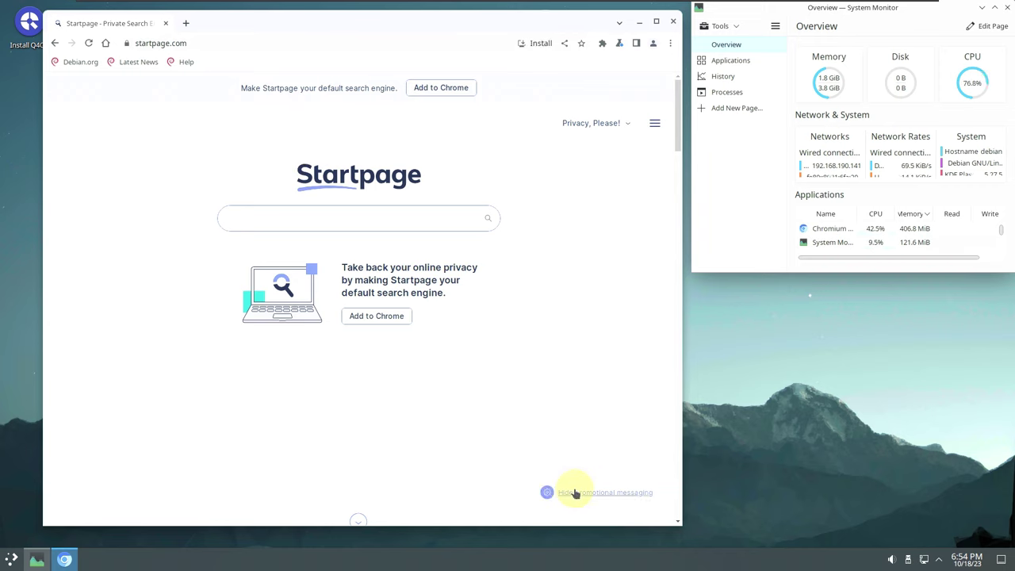
pyautogui.click(380, 212)
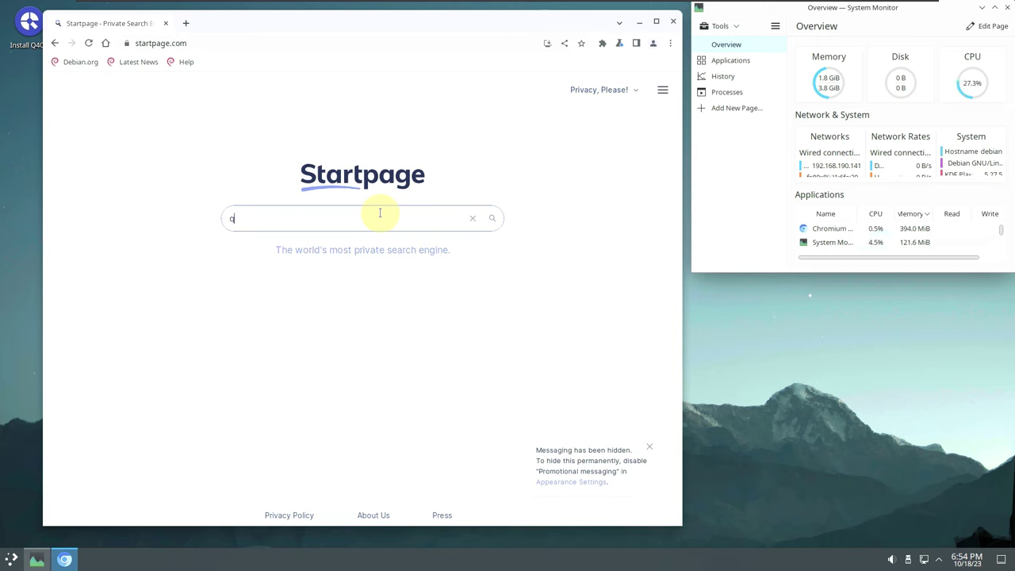
pyautogui.press('Return')
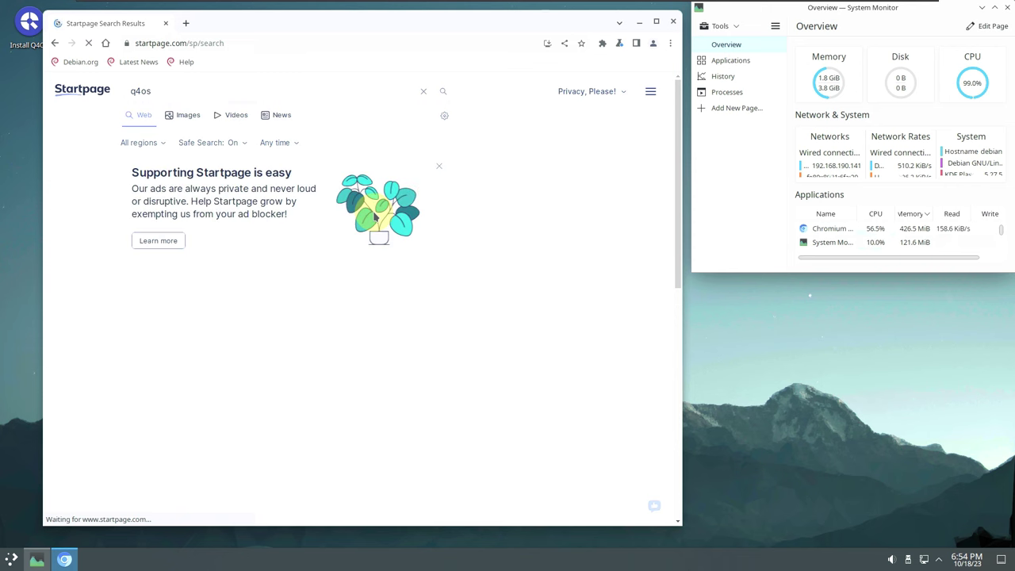
# Step: Open the official q4os.org website from the search results and skim its home page
pyautogui.scroll(-2, 374, 217)
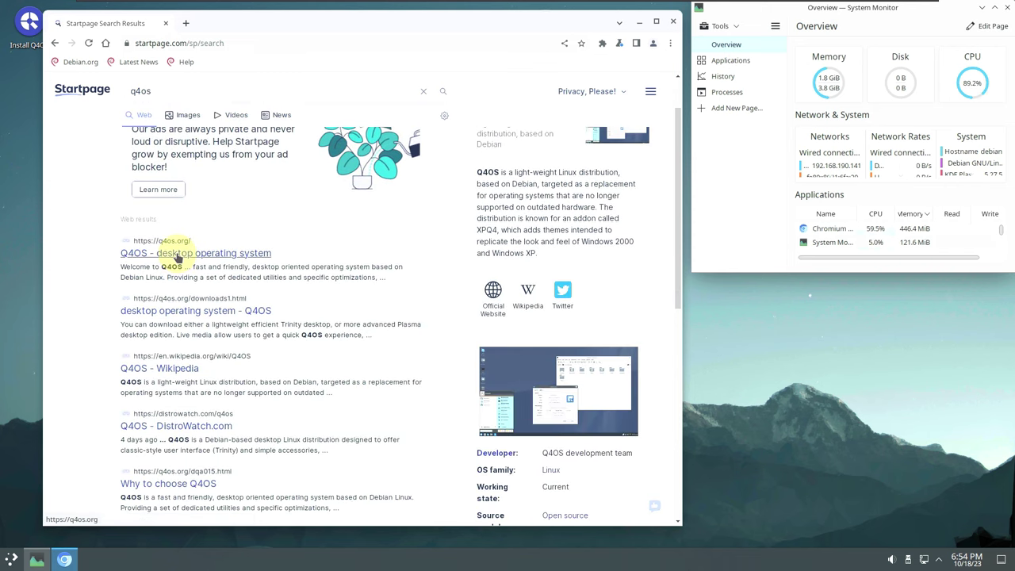
pyautogui.click(177, 255)
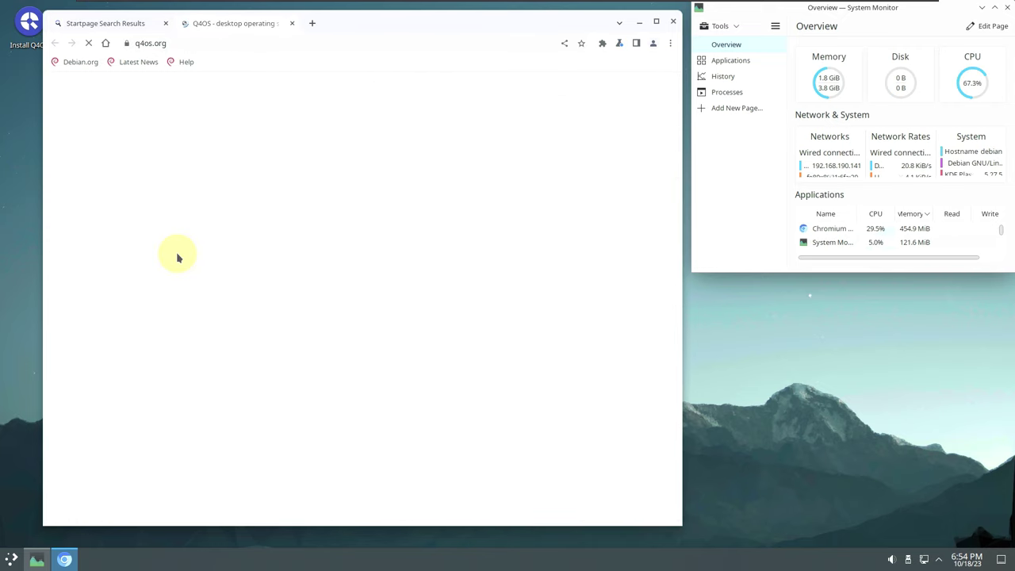
pyautogui.click(145, 42)
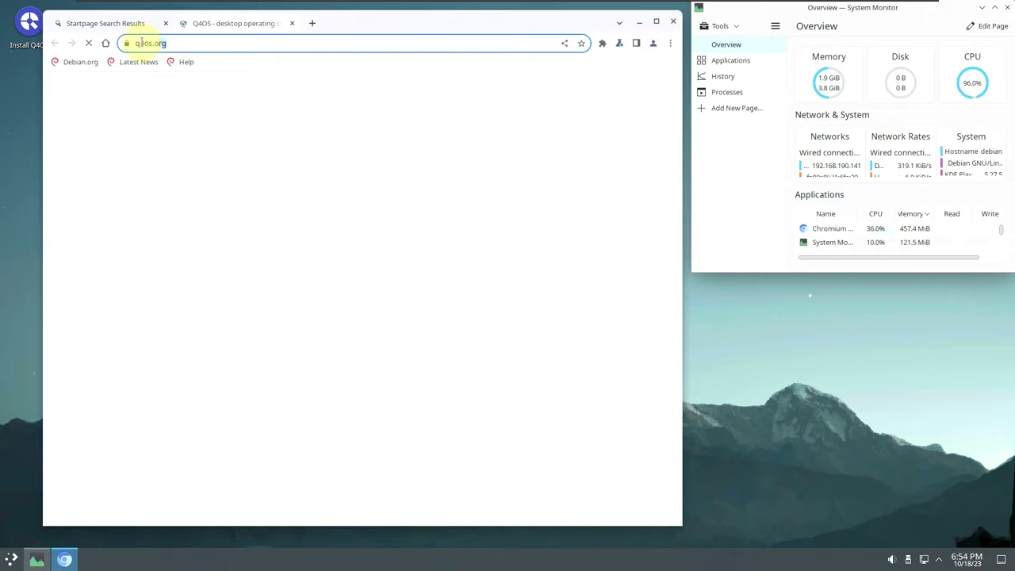
pyautogui.click(603, 274)
pyautogui.scroll(-1, 602, 270)
pyautogui.scroll(-10, 599, 264)
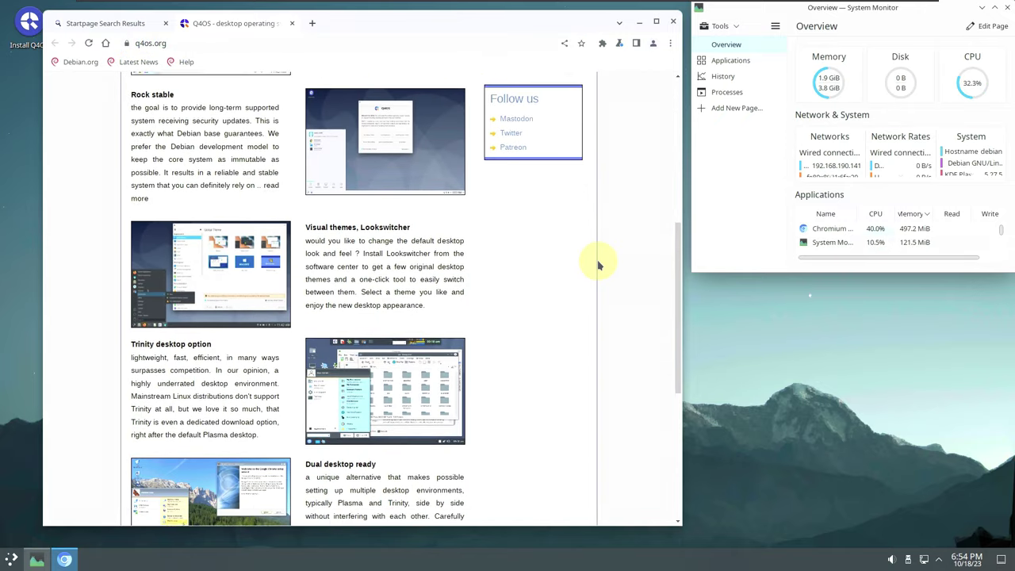
pyautogui.scroll(10, 598, 265)
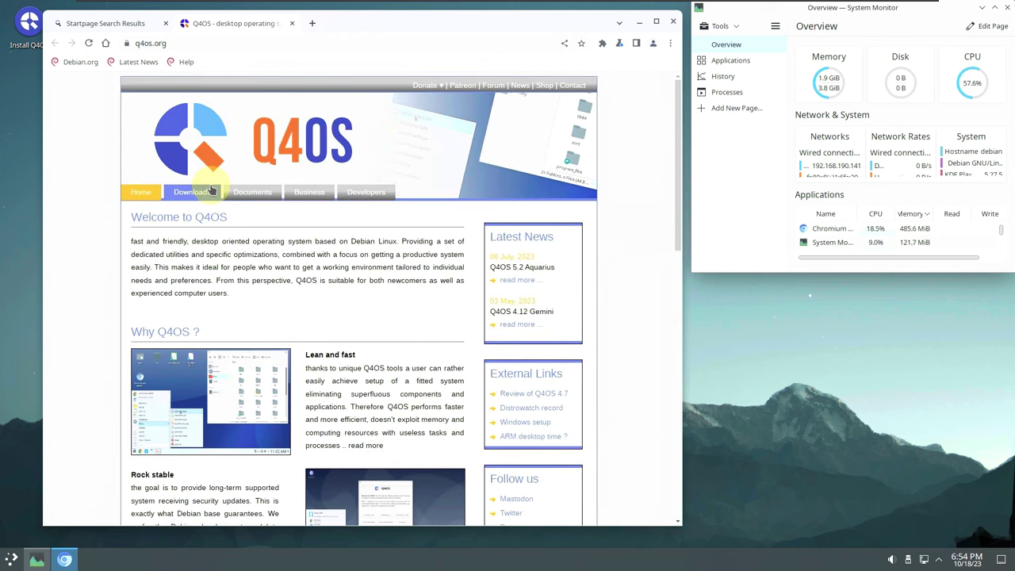
# Step: Open the Q4OS Downloads page and review the installation media and the Plasma and Trinity desktop descriptions
pyautogui.click(210, 194)
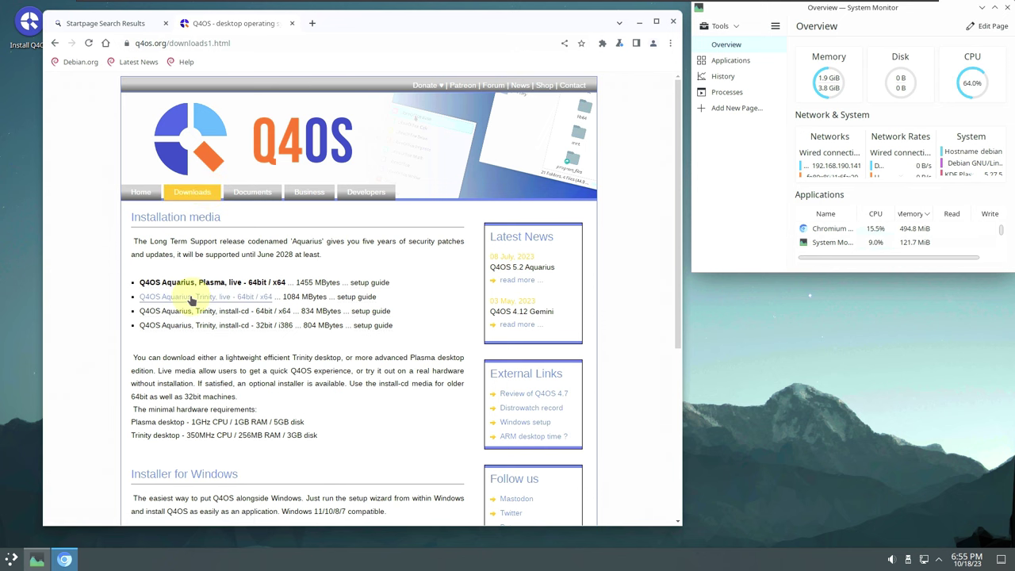
pyautogui.scroll(-3, 205, 347)
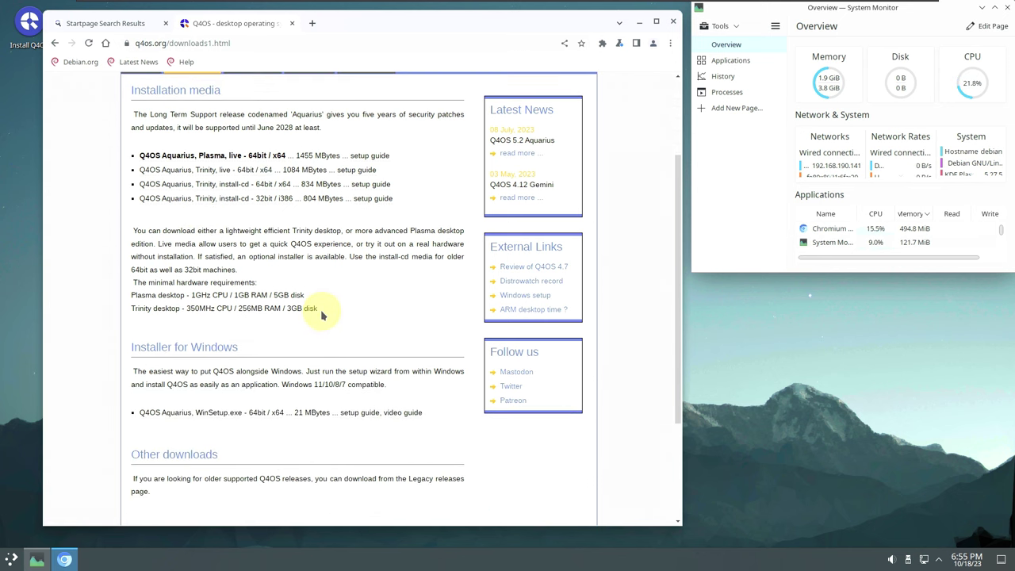
pyautogui.moveTo(318, 309); pyautogui.dragTo(127, 238)
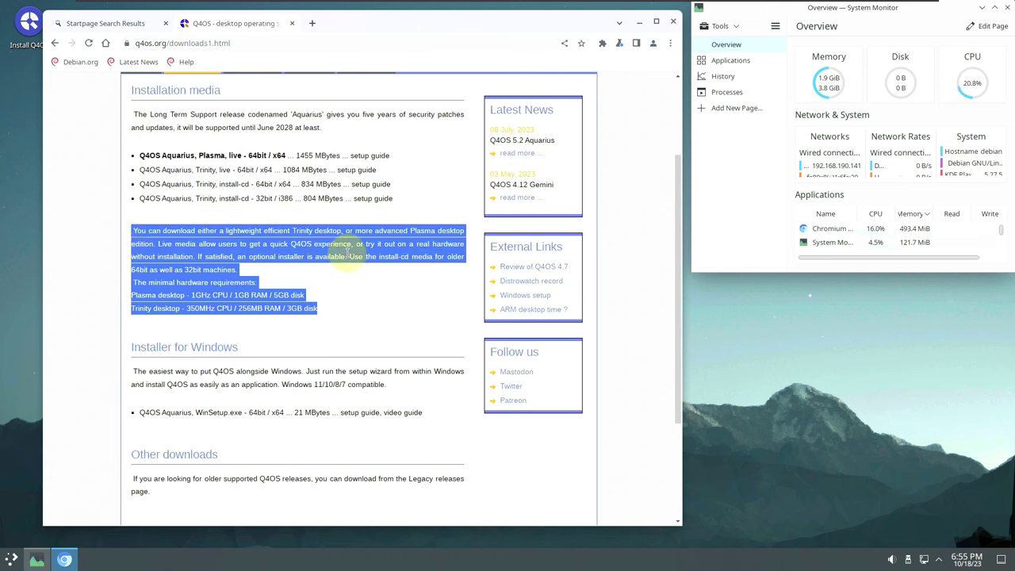
pyautogui.click(371, 298)
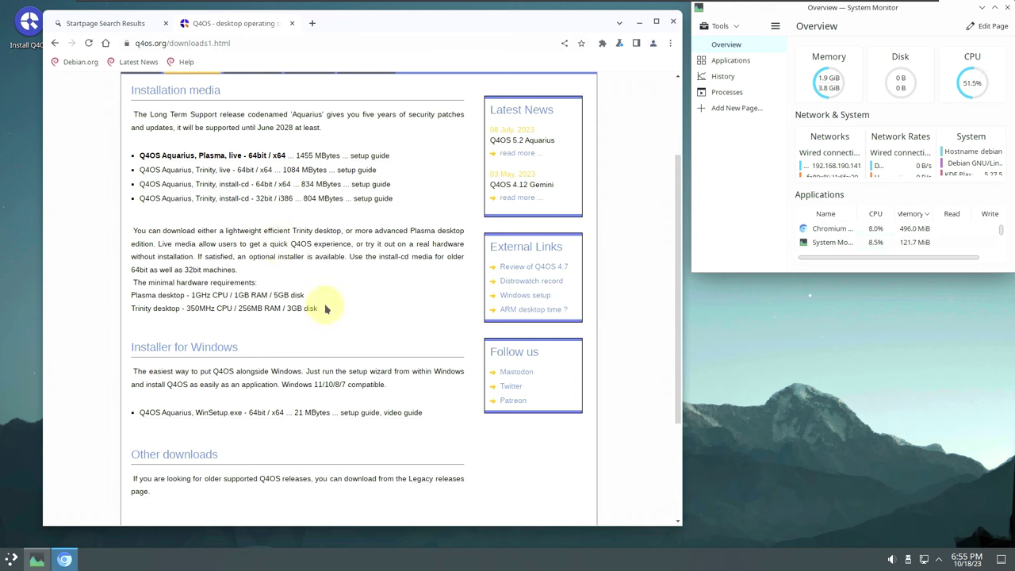
# Step: Open the latest news entry on Q4OS 5.2 Aquarius and read the blog post from its heading
pyautogui.click(521, 155)
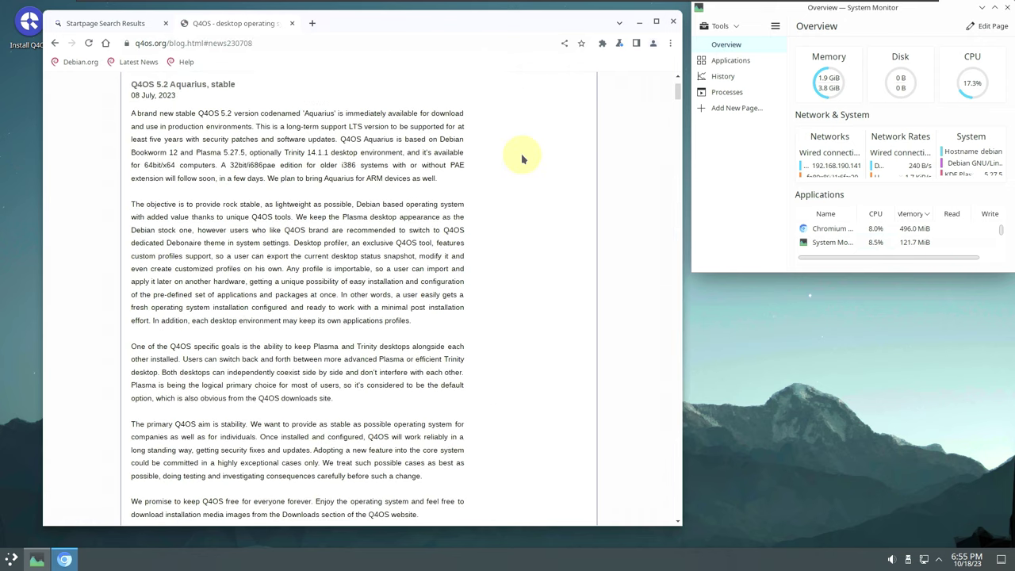
pyautogui.scroll(2, 224, 178)
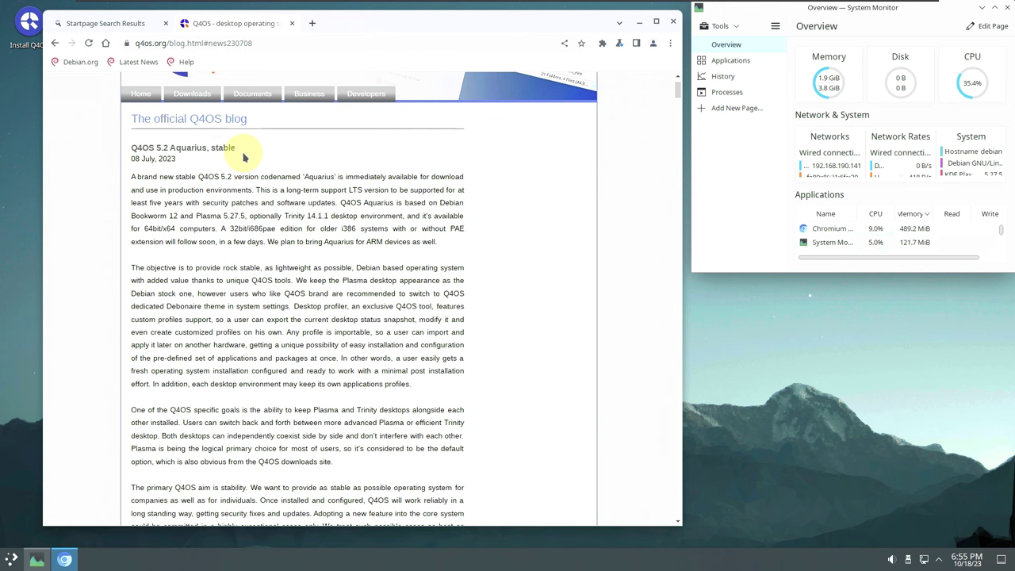
pyautogui.scroll(2, 284, 179)
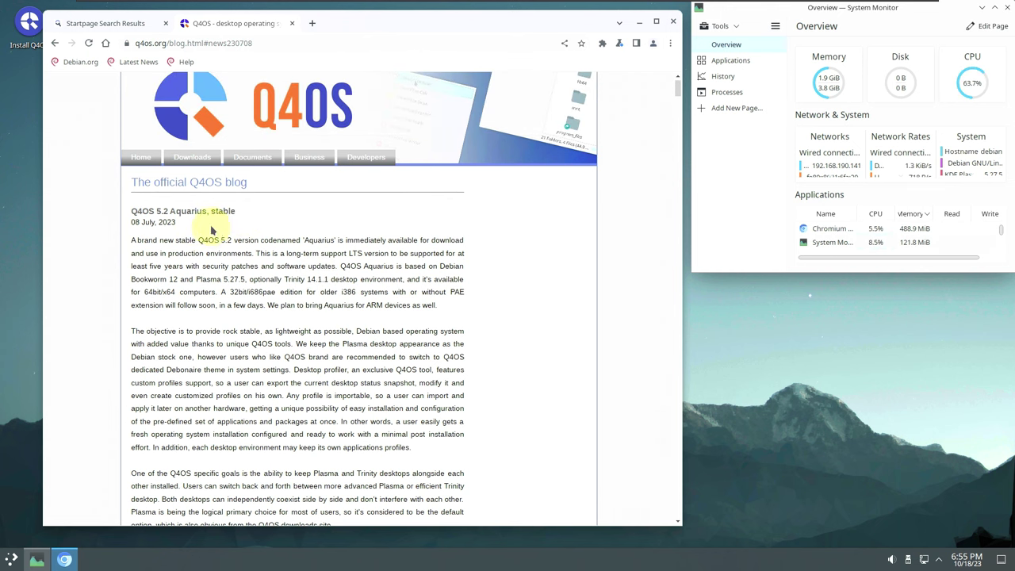
# Step: Return to the Downloads page and check the minimal hardware requirements for the Plasma and Trinity desktops
pyautogui.click(56, 44)
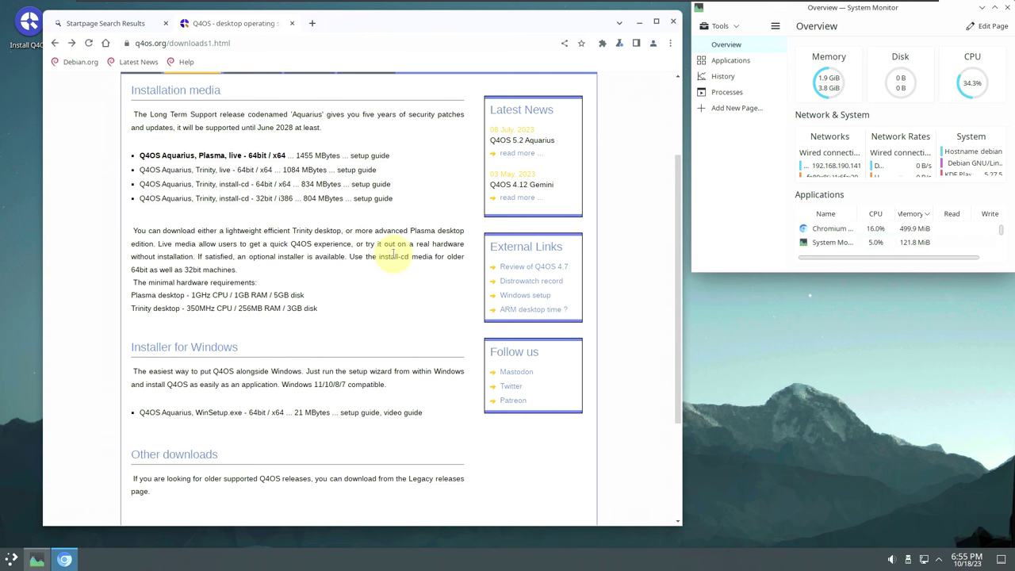
pyautogui.scroll(3, 393, 252)
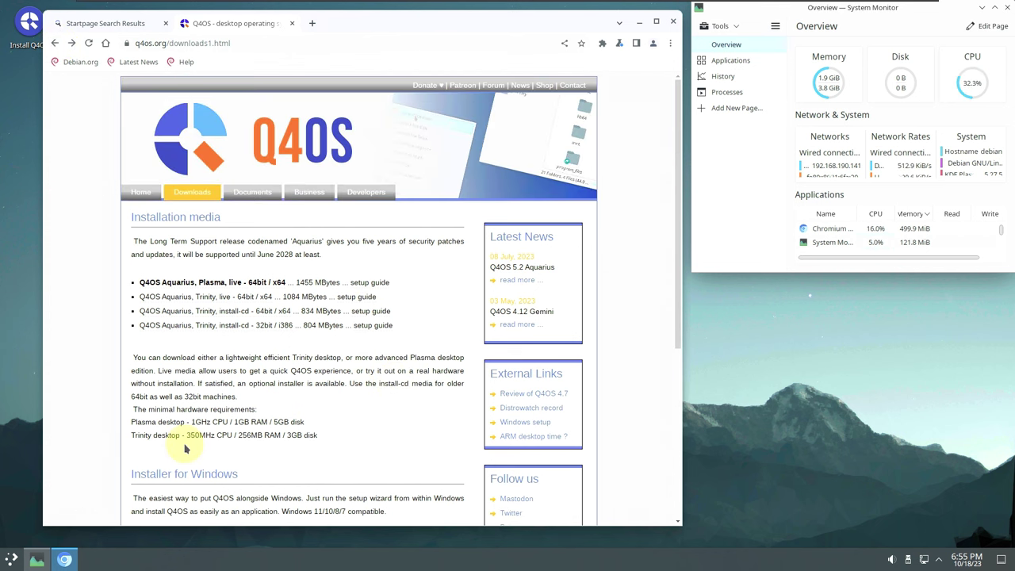
pyautogui.moveTo(193, 421); pyautogui.dragTo(130, 405)
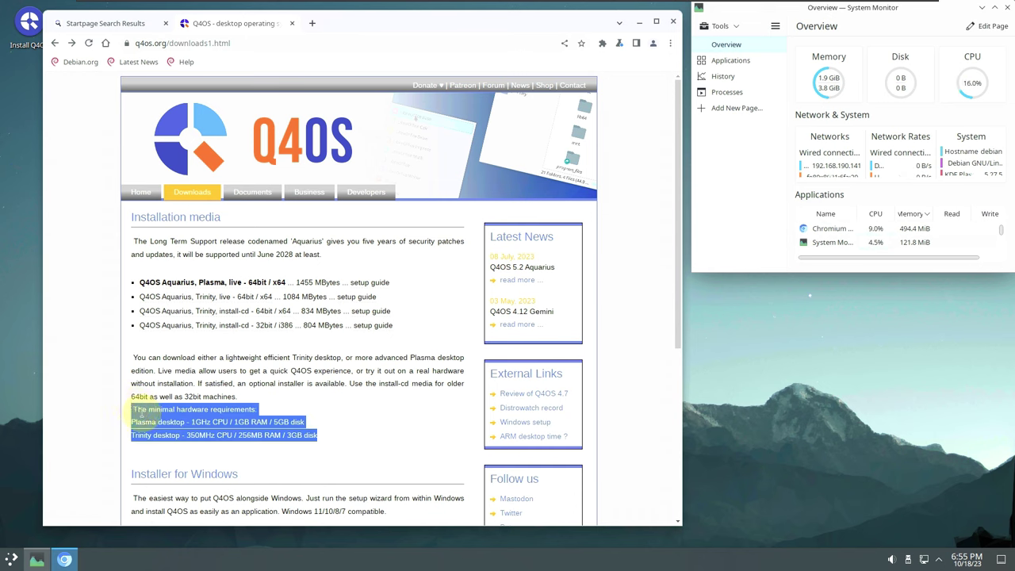
pyautogui.click(370, 428)
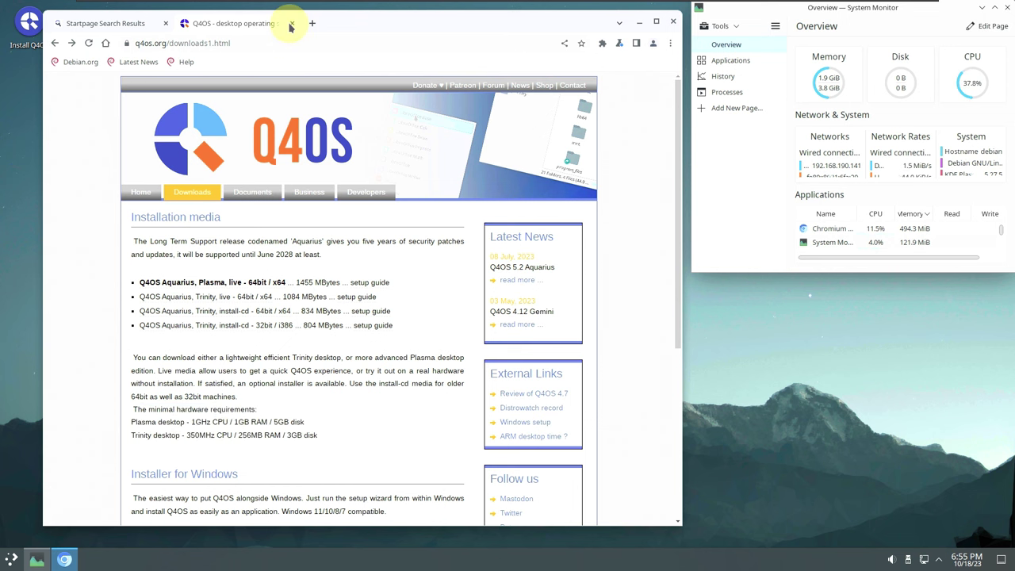
# Step: Search SourceForge for "q4os", open the Q4OS project, and browse to the stable folder in its files
pyautogui.click(131, 22)
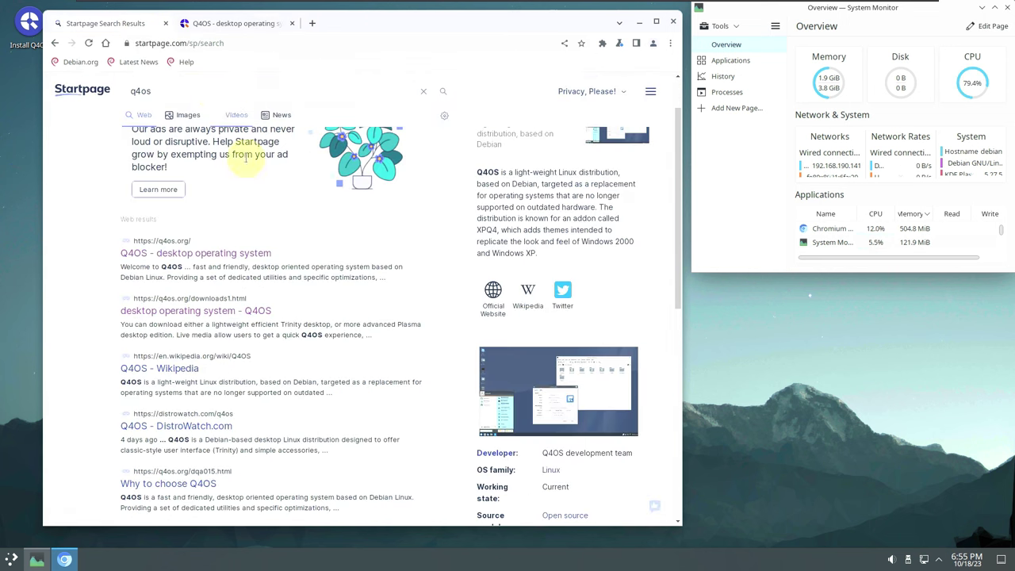
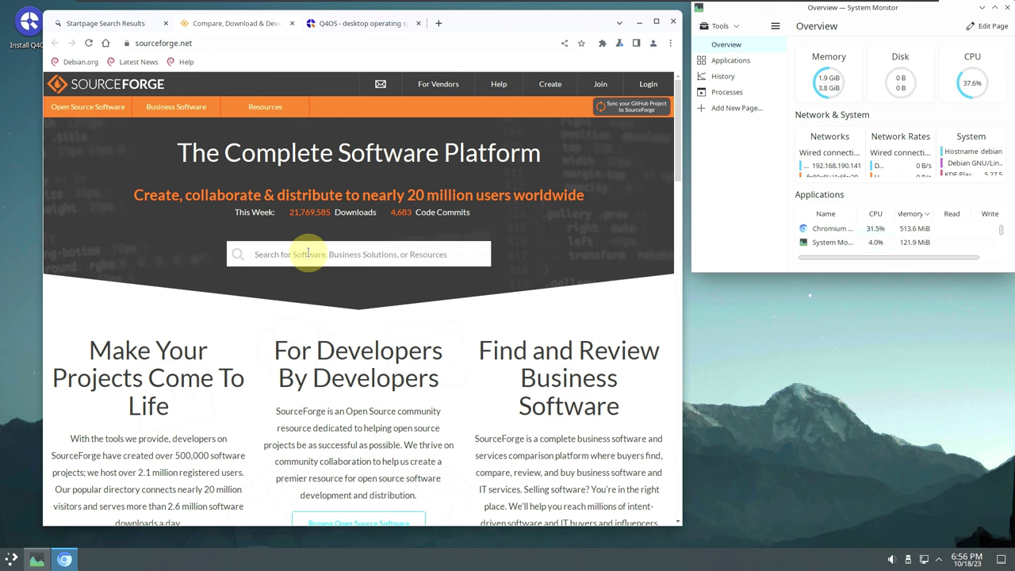
pyautogui.write('q4os')
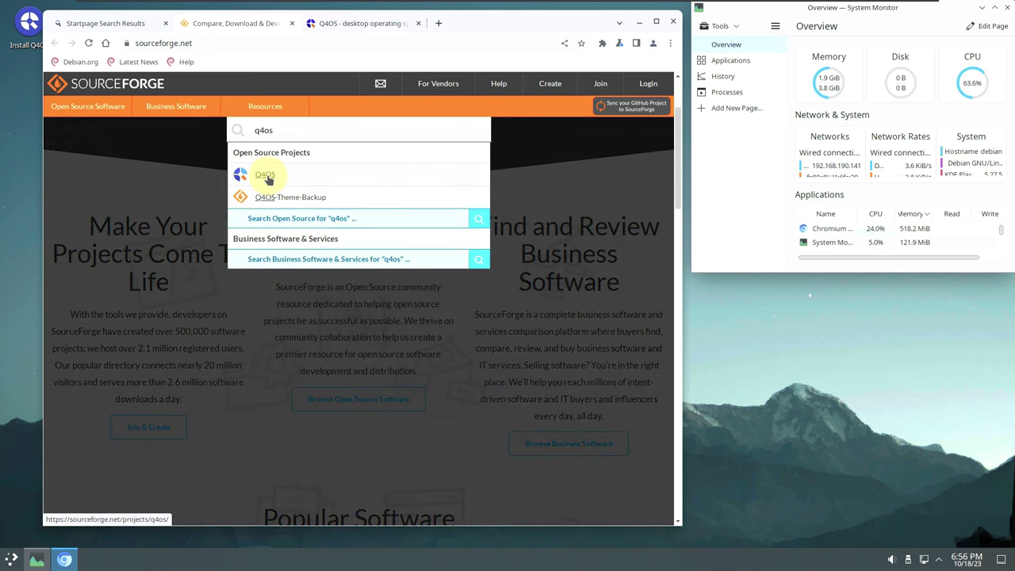
pyautogui.click(266, 176)
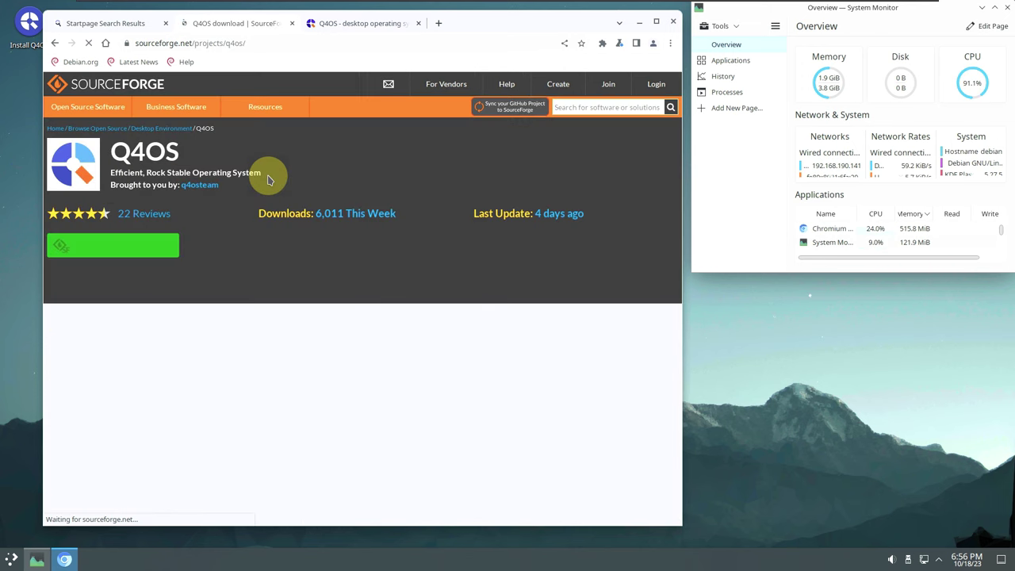
pyautogui.click(161, 290)
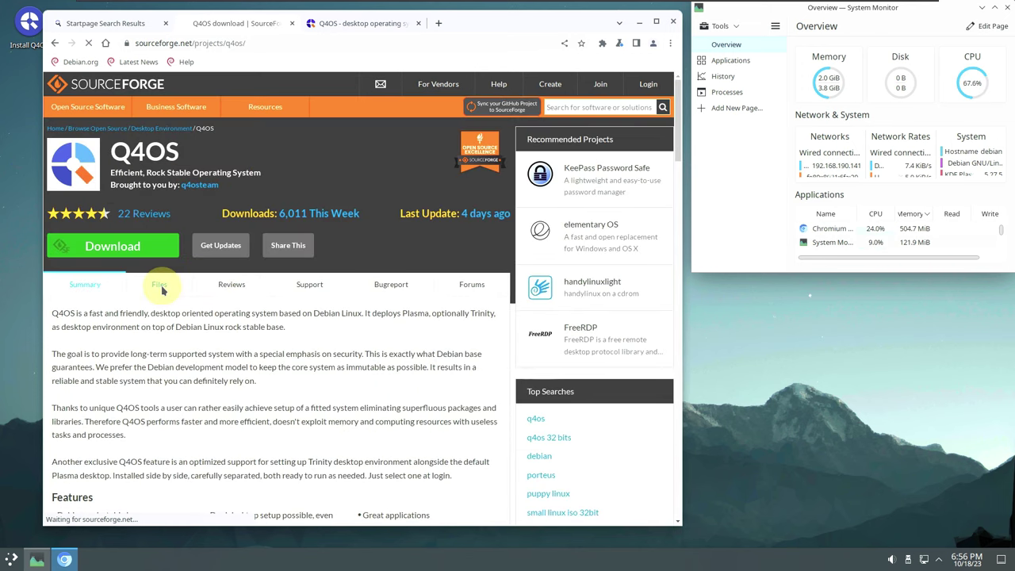
pyautogui.scroll(-1, 341, 184)
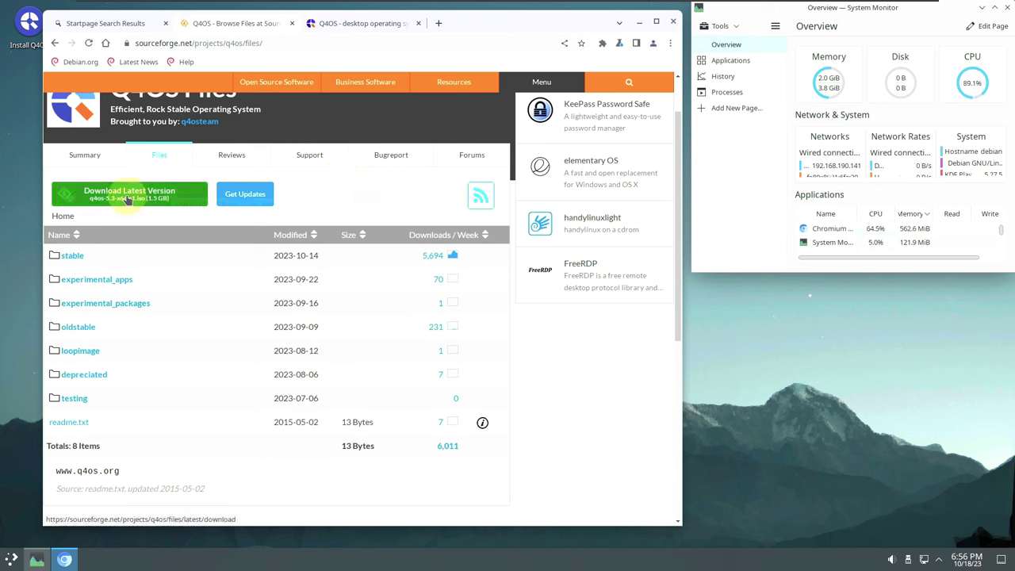
pyautogui.click(73, 256)
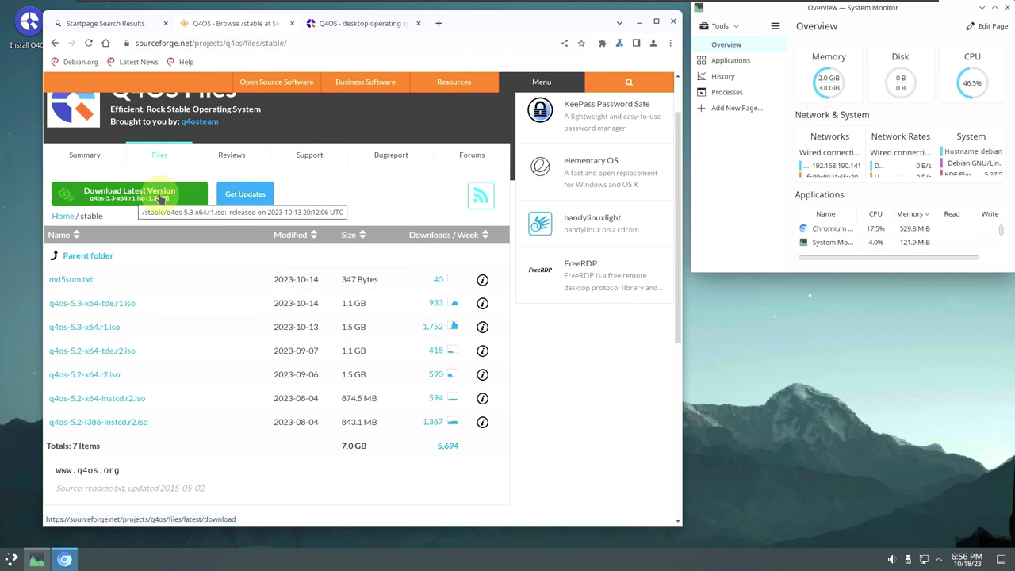
# Step: Start downloading q4os-5.3-x64.r1.iso into the Home folder and check its progress in the recent downloads
pyautogui.click(69, 328)
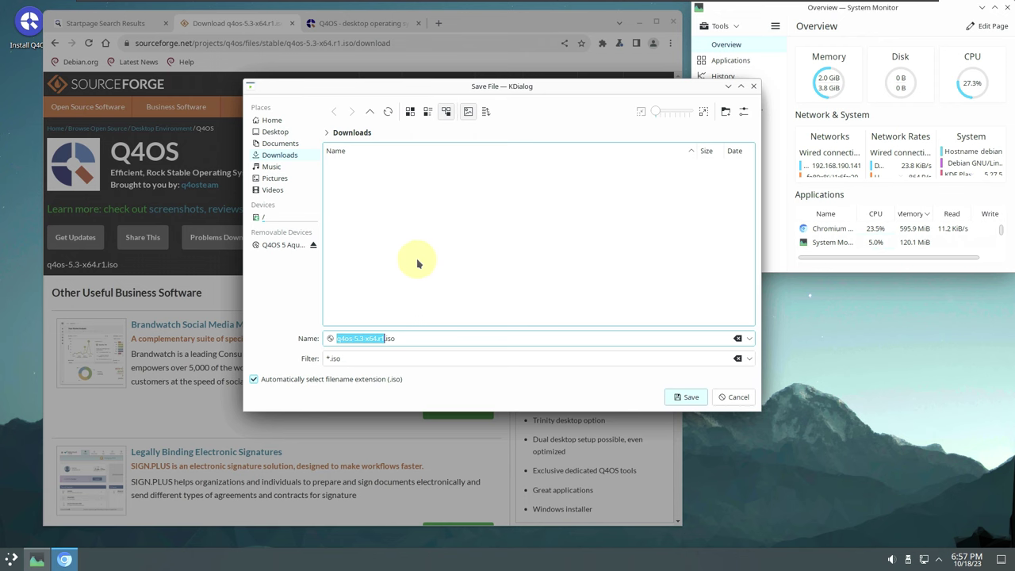
pyautogui.click(267, 120)
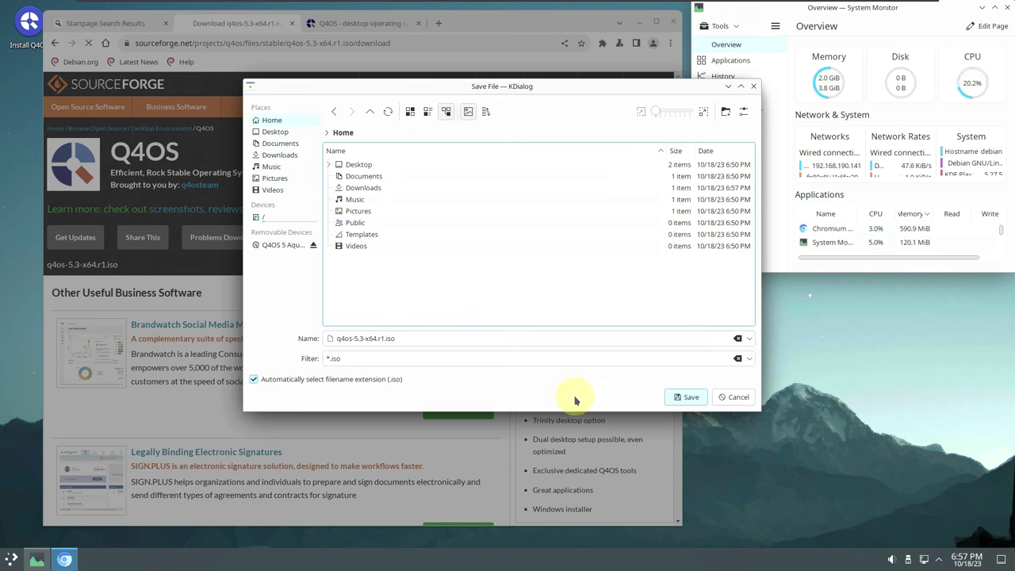
pyautogui.click(687, 397)
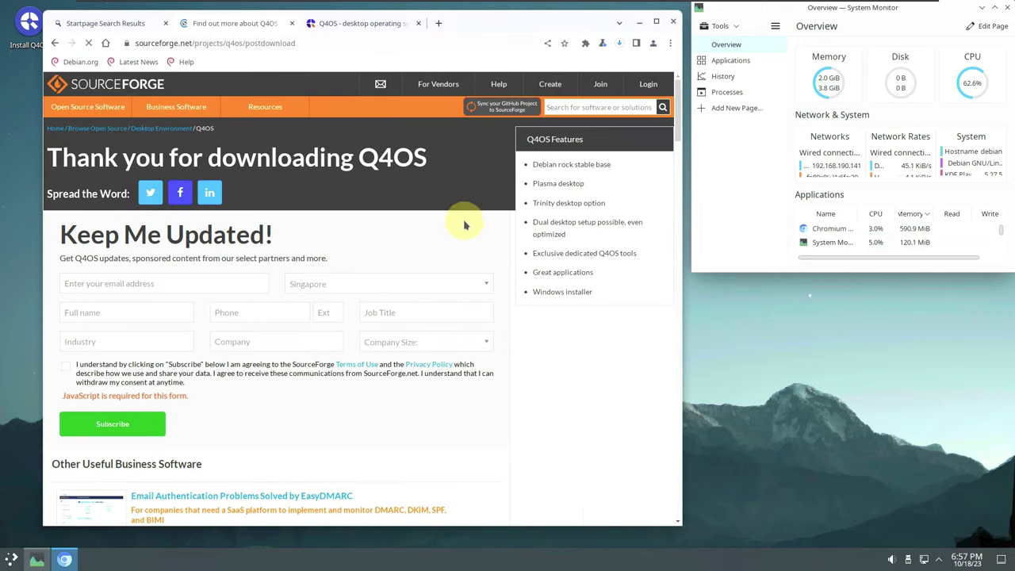
pyautogui.click(619, 43)
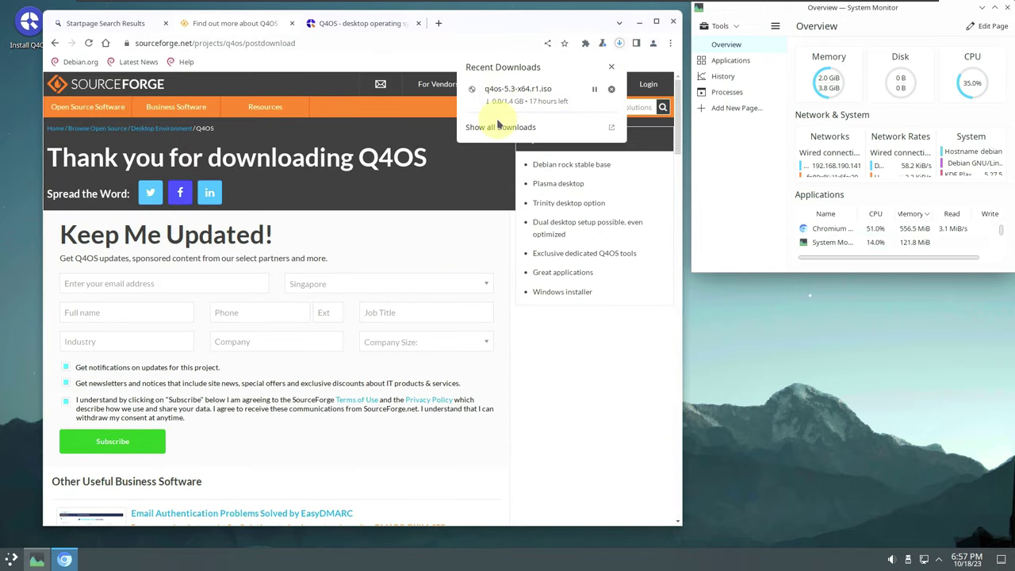
pyautogui.click(611, 70)
# Step: Close Chromium and exit it despite the running download
pyautogui.click(669, 24)
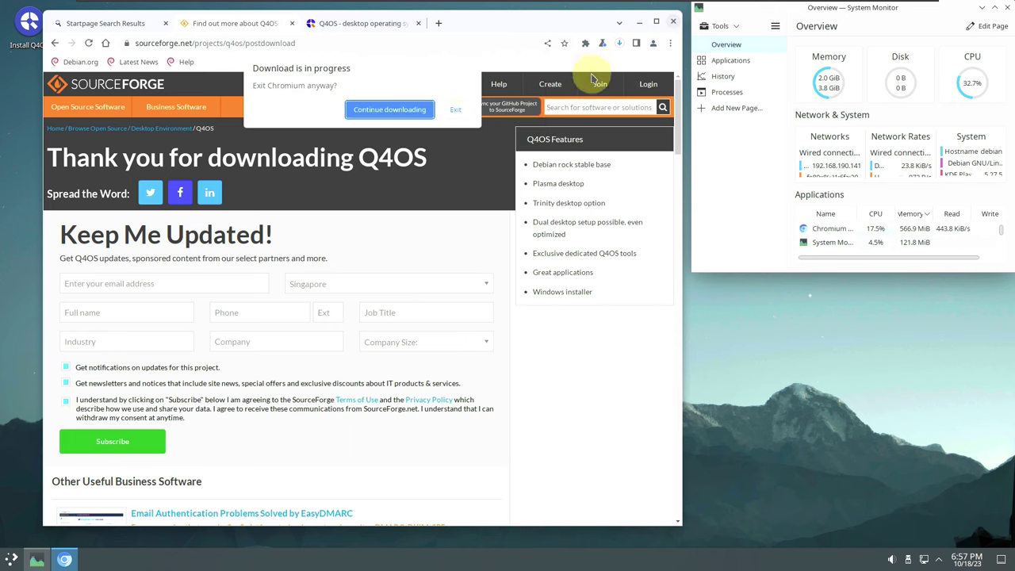
pyautogui.click(454, 121)
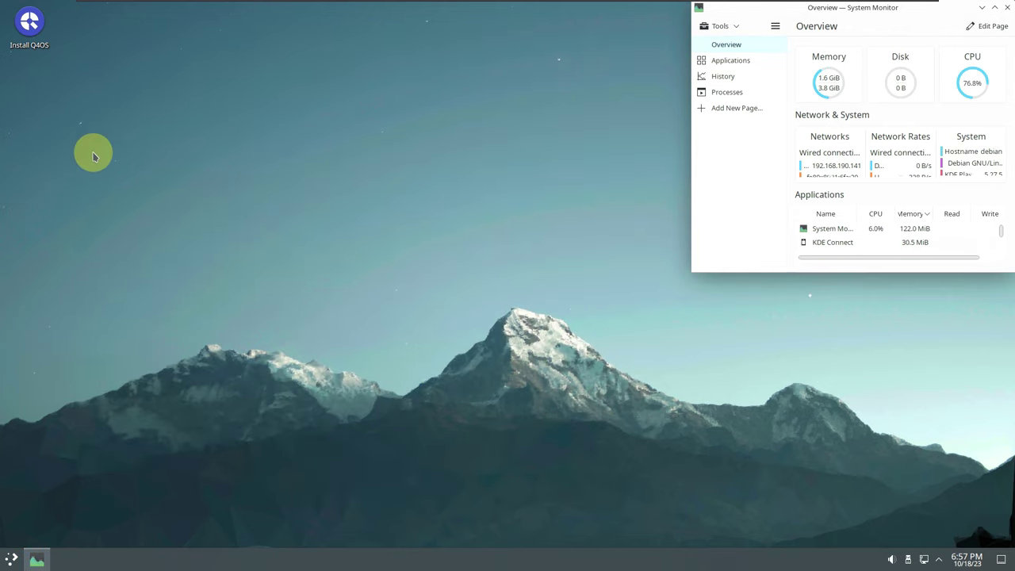
# Step: Launch the Q4OS installer from the desktop and move its window clear of System Monitor
pyautogui.rightClick(43, 37)
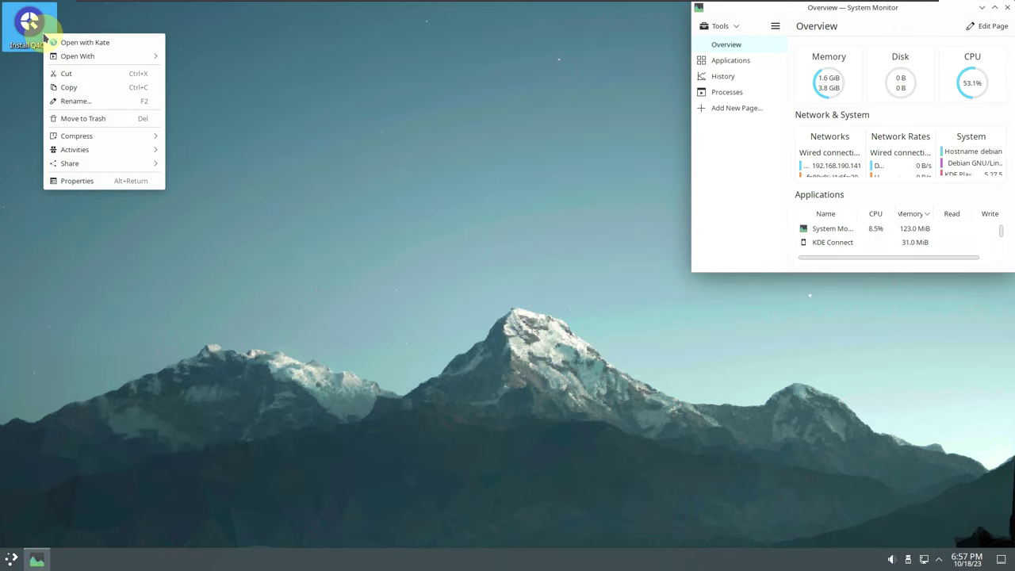
pyautogui.click(199, 38)
pyautogui.click(198, 145)
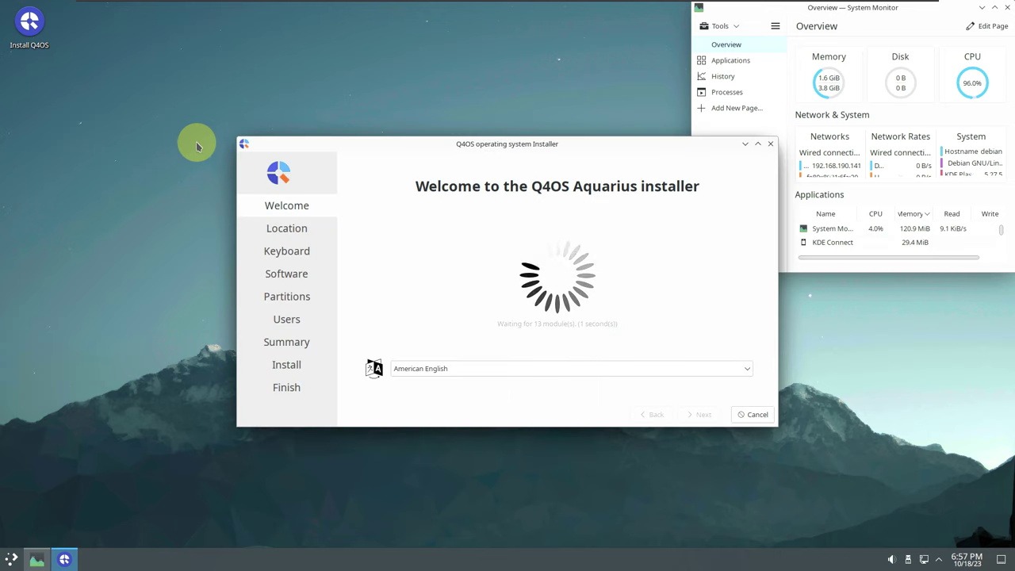
pyautogui.moveTo(494, 140); pyautogui.dragTo(322, 115)
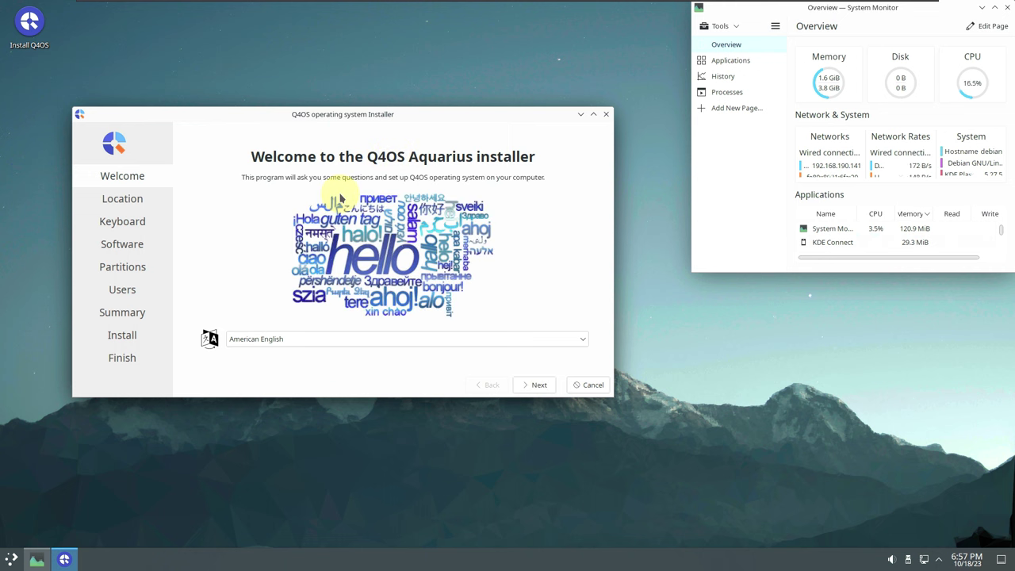
# Step: Look through the installer's language list, keep American English, and continue to the Location page
pyautogui.click(346, 341)
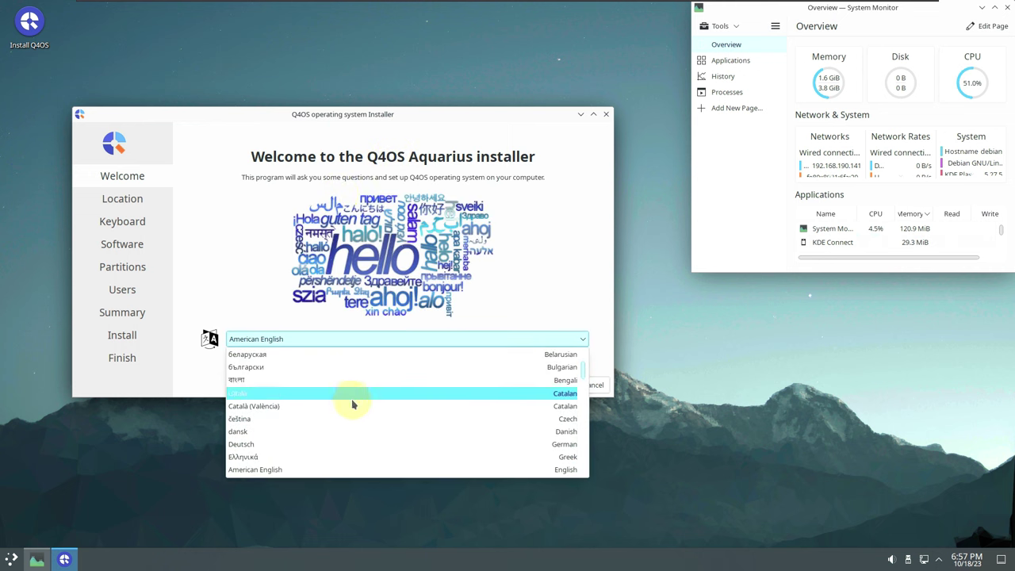
pyautogui.scroll(-5, 353, 406)
pyautogui.scroll(-8, 353, 406)
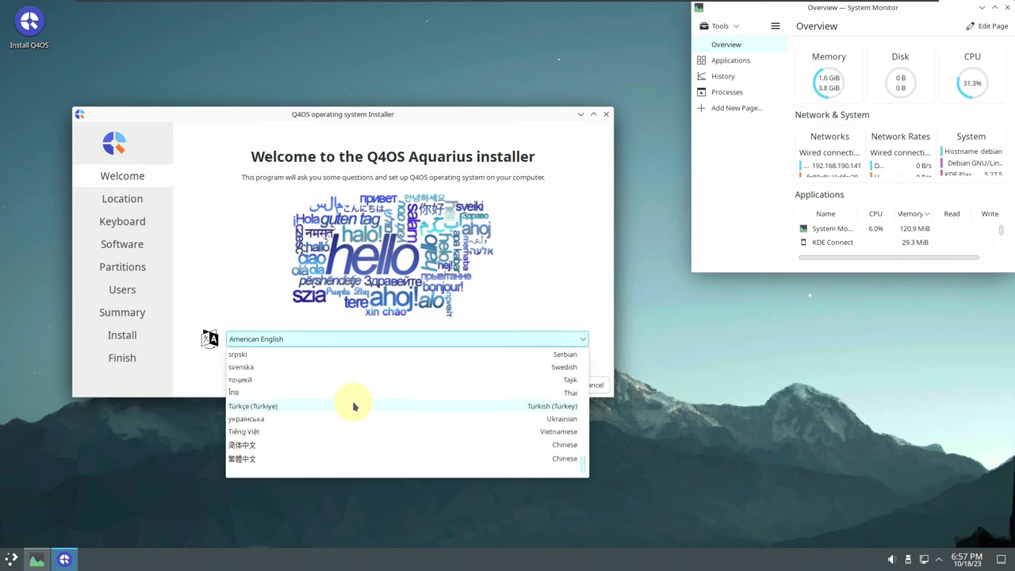
pyautogui.scroll(13, 354, 406)
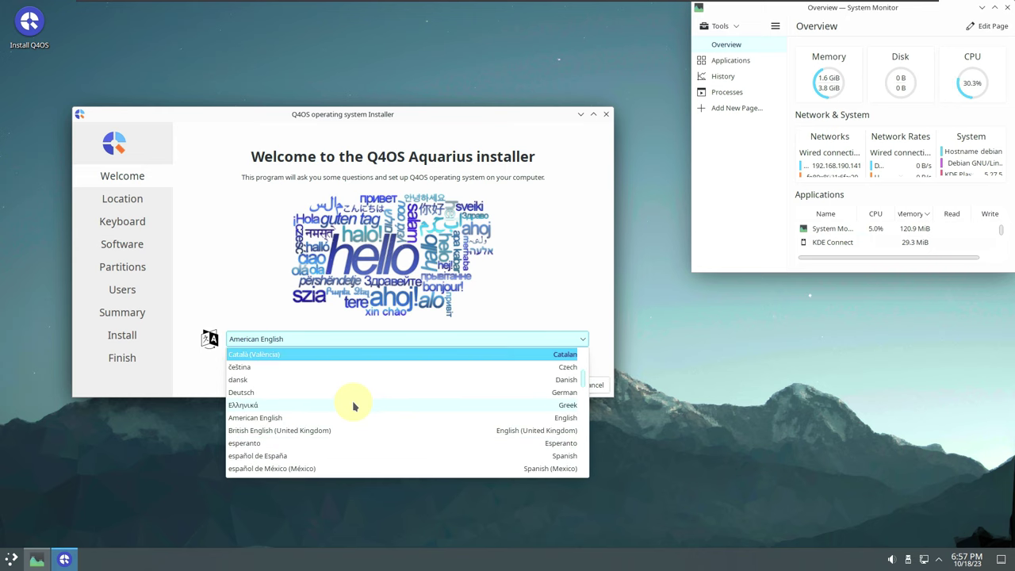
pyautogui.click(238, 260)
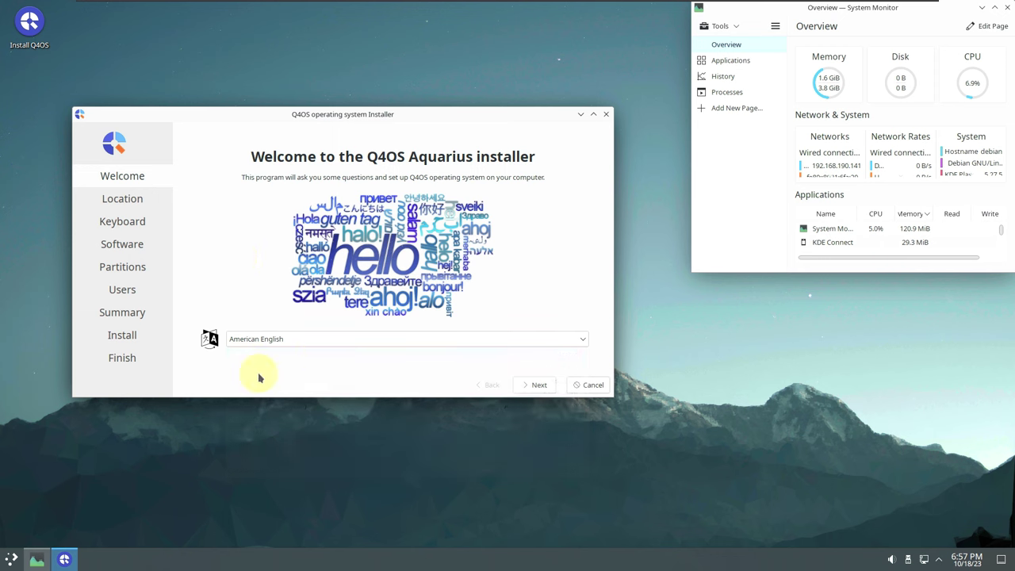
pyautogui.click(536, 385)
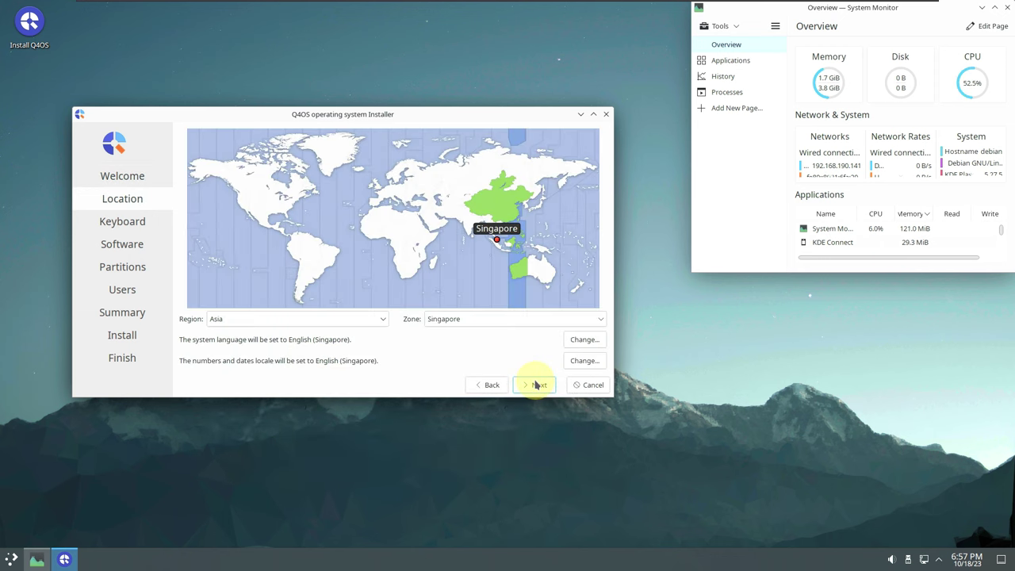
# Step: Set the time zone to Los Angeles in the America region on the world map and check the region and zone lists
pyautogui.click(241, 213)
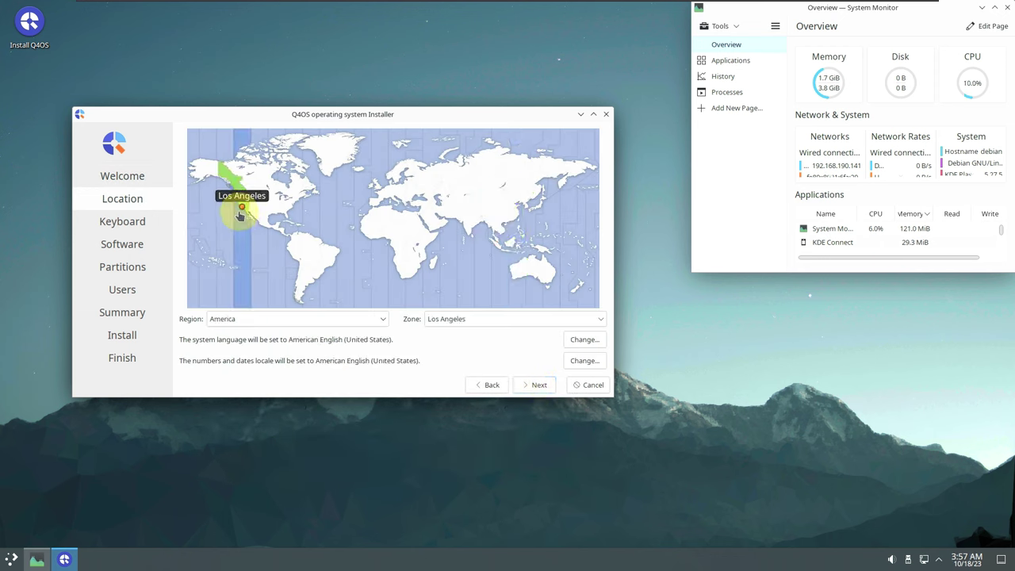
pyautogui.click(312, 321)
pyautogui.click(435, 374)
pyautogui.click(481, 320)
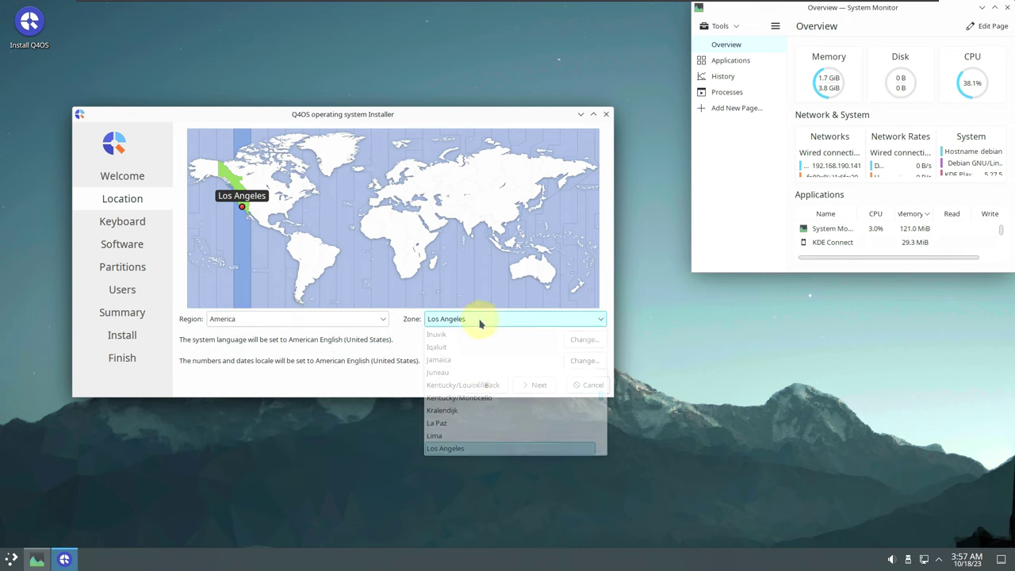
pyautogui.click(324, 360)
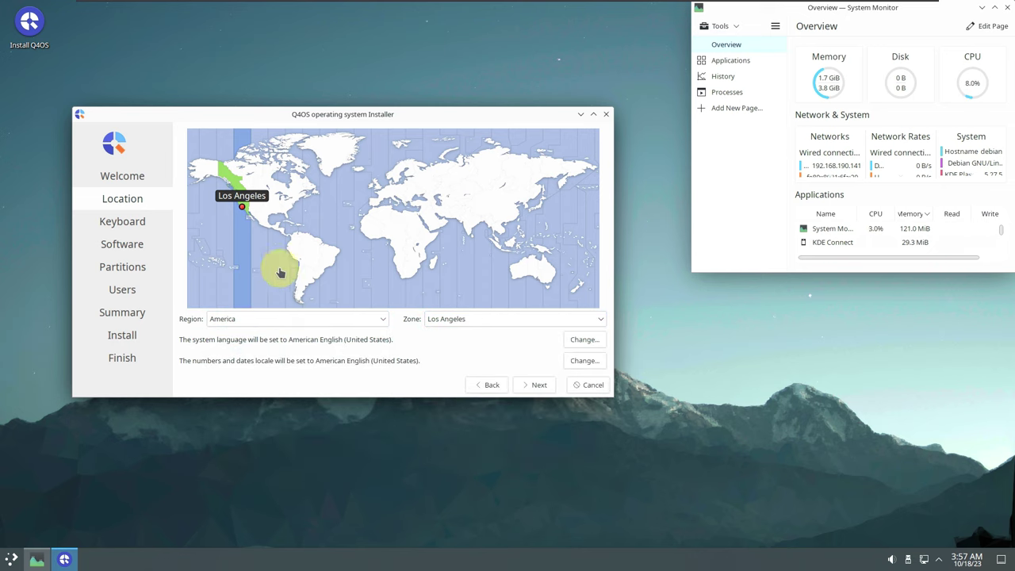
# Step: Check the system locale choices, keep en_US.UTF-8, and continue to the Keyboard page
pyautogui.click(578, 338)
pyautogui.click(426, 313)
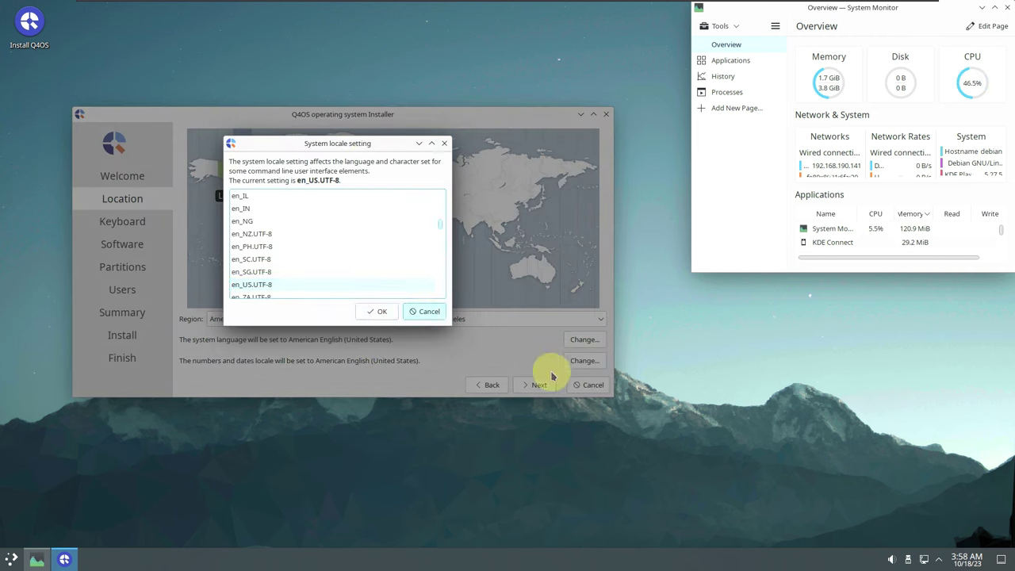
pyautogui.click(574, 340)
pyautogui.click(434, 311)
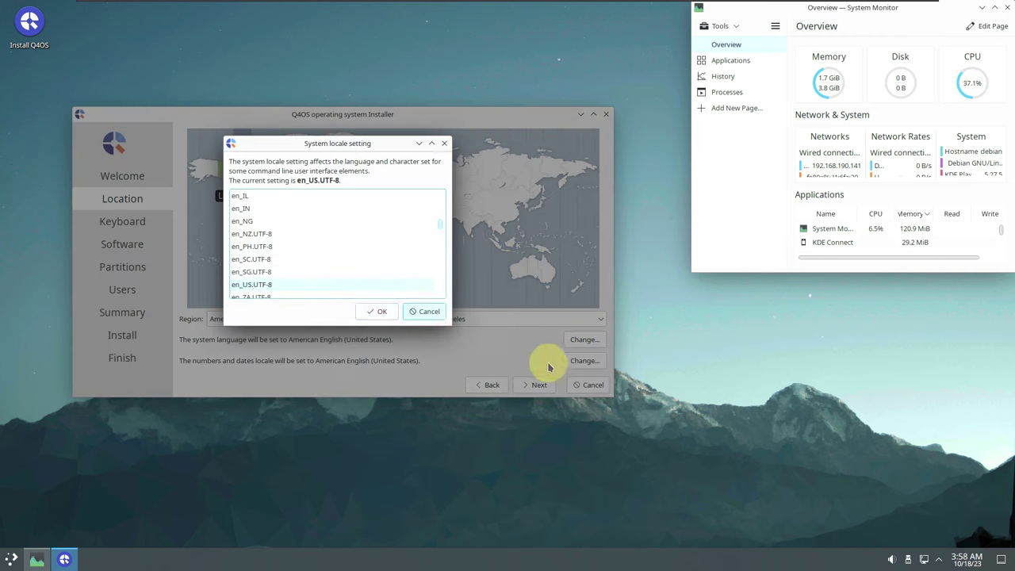
pyautogui.click(537, 385)
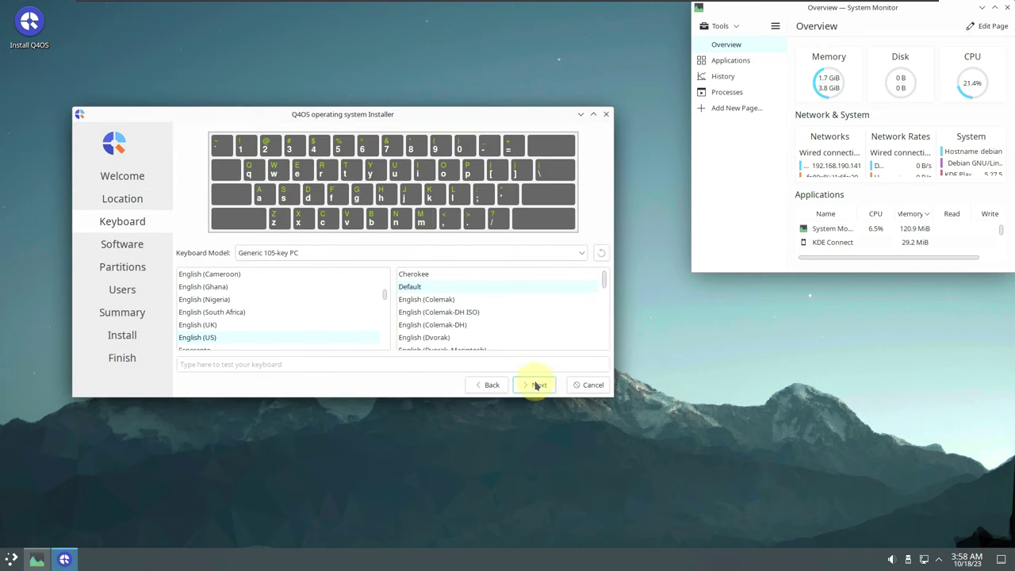
# Step: Set the keyboard model to Dell, keep the default English (US) layout, and continue to the Software page
pyautogui.click(267, 253)
pyautogui.scroll(5, 294, 324)
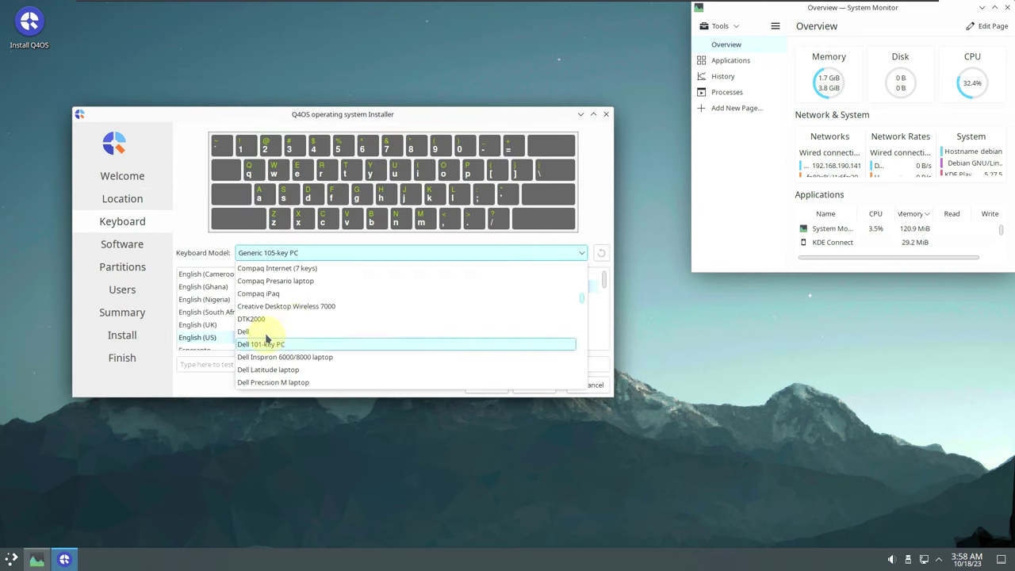
pyautogui.click(270, 331)
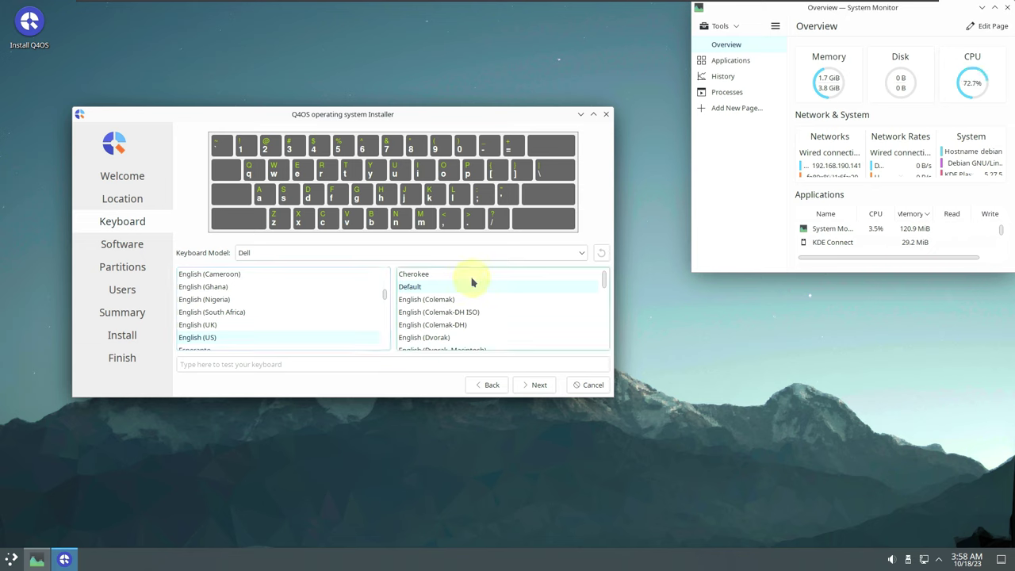
pyautogui.click(327, 364)
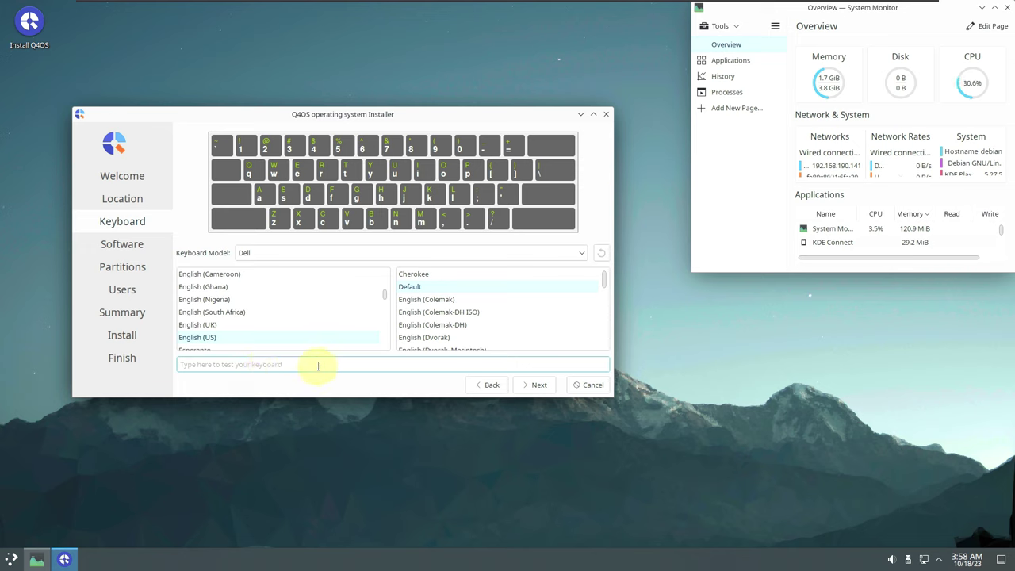
pyautogui.click(534, 386)
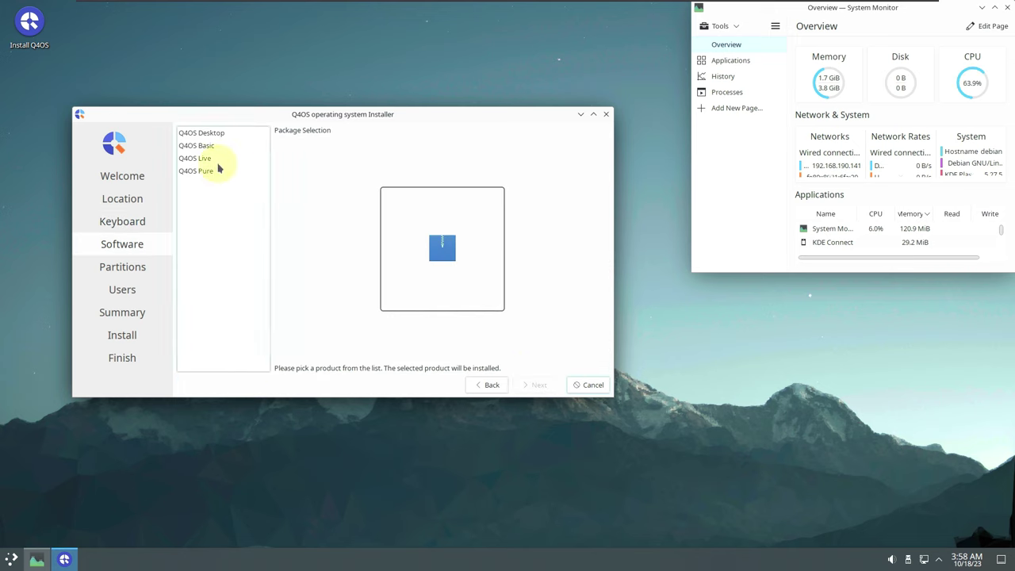
# Step: Review the descriptions of the Q4OS Desktop, Q4OS Basic, Q4OS Live and Q4OS Pure software profiles
pyautogui.click(208, 135)
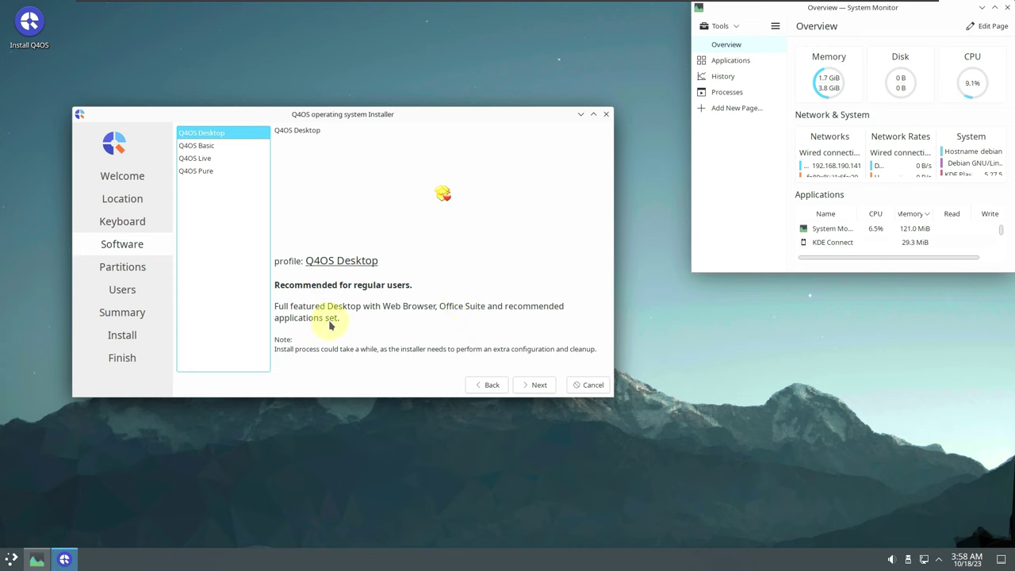
pyautogui.click(198, 146)
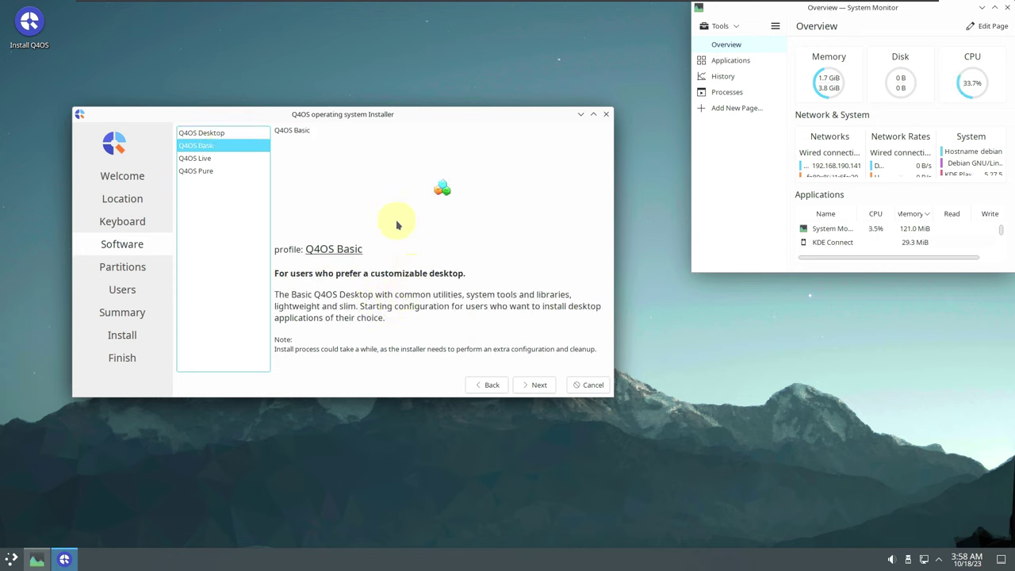
pyautogui.click(232, 159)
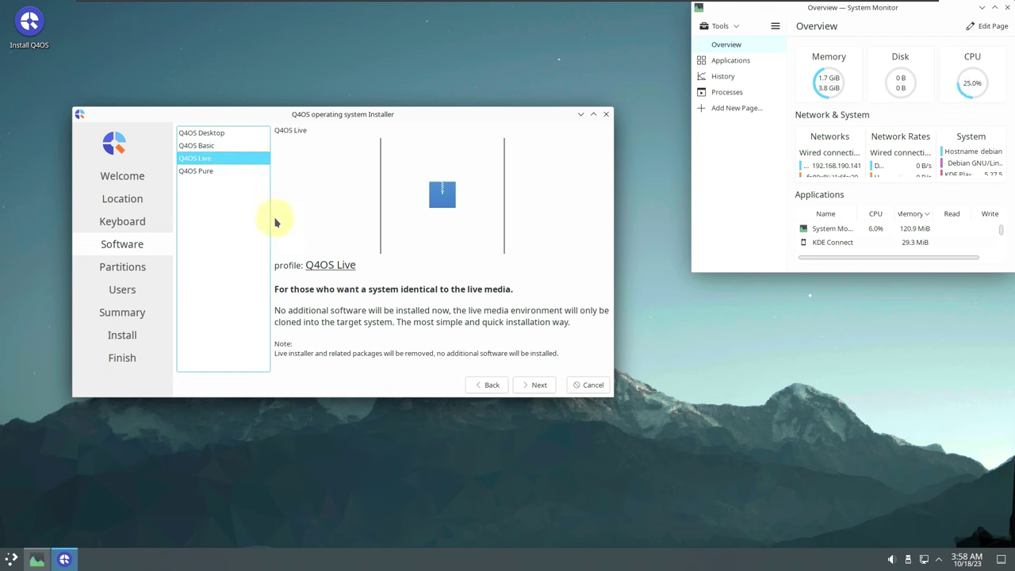
pyautogui.click(208, 172)
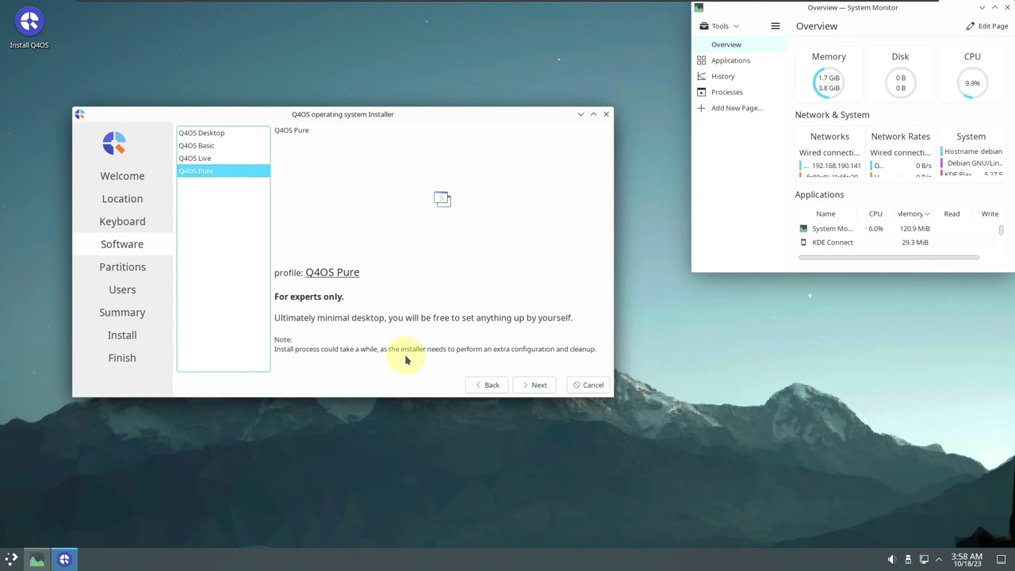
# Step: Choose the Q4OS Desktop software profile and check the storage device choices on the Partitions page
pyautogui.click(220, 135)
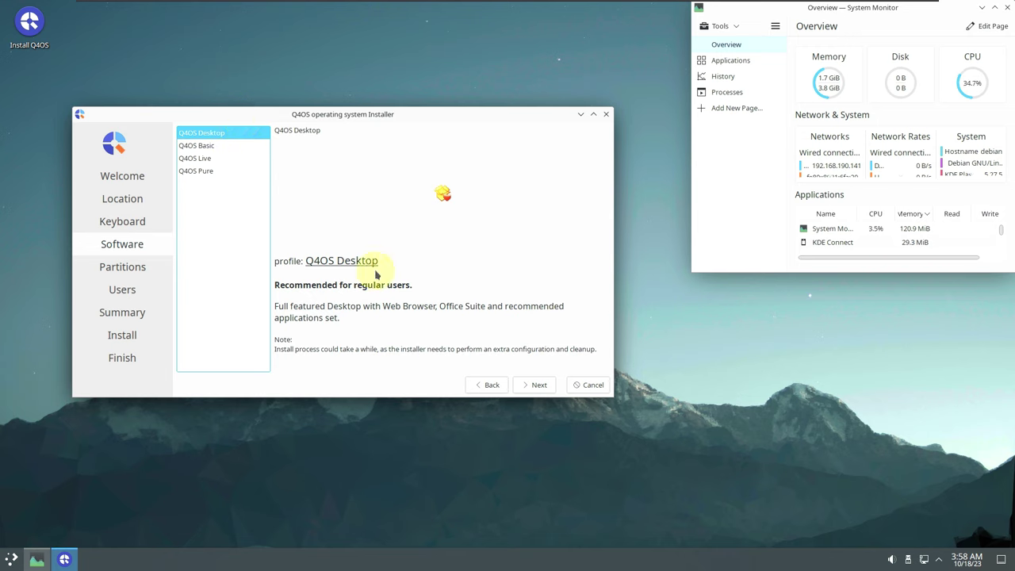
pyautogui.click(539, 386)
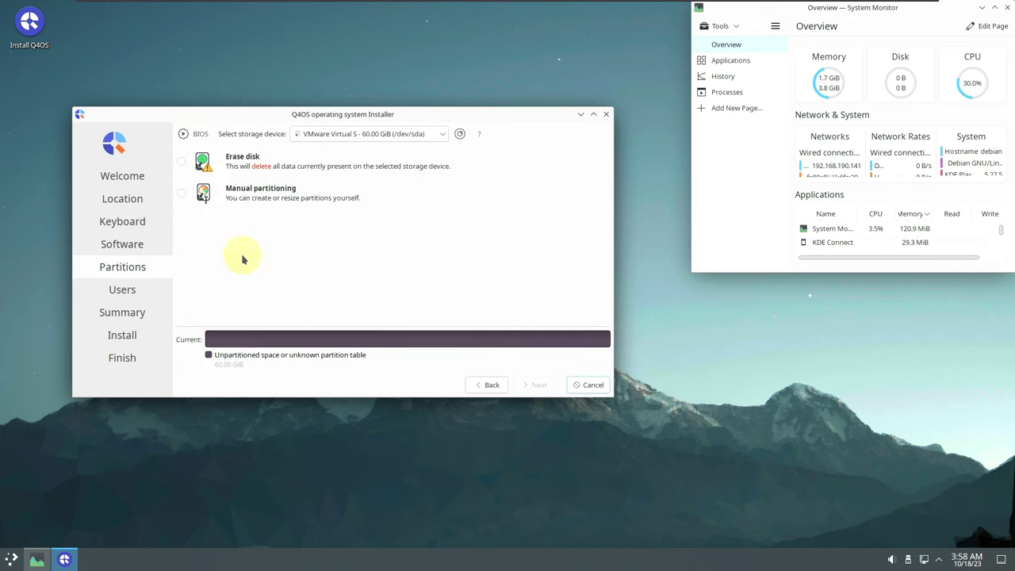
pyautogui.click(371, 135)
pyautogui.click(499, 185)
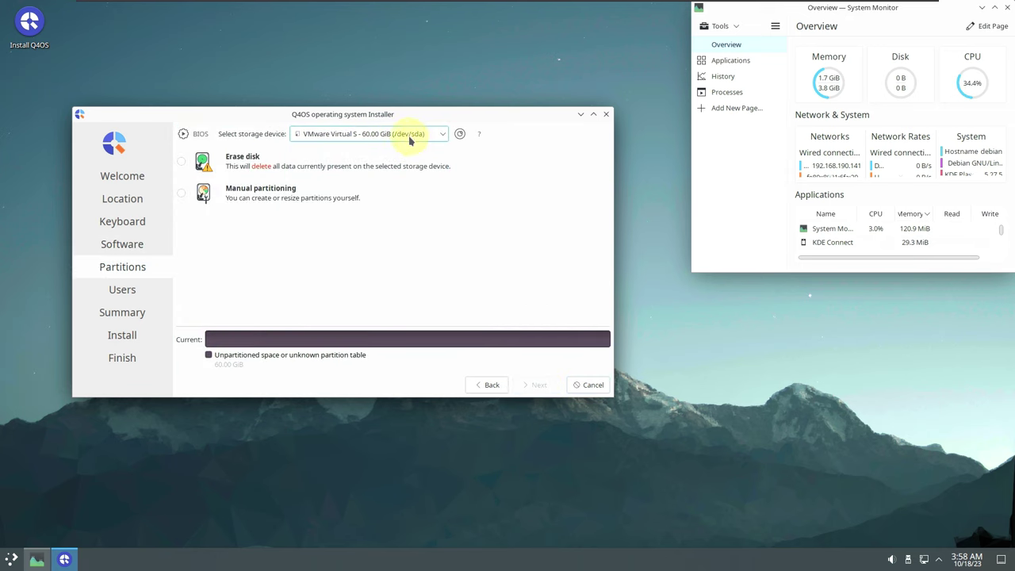
pyautogui.click(442, 134)
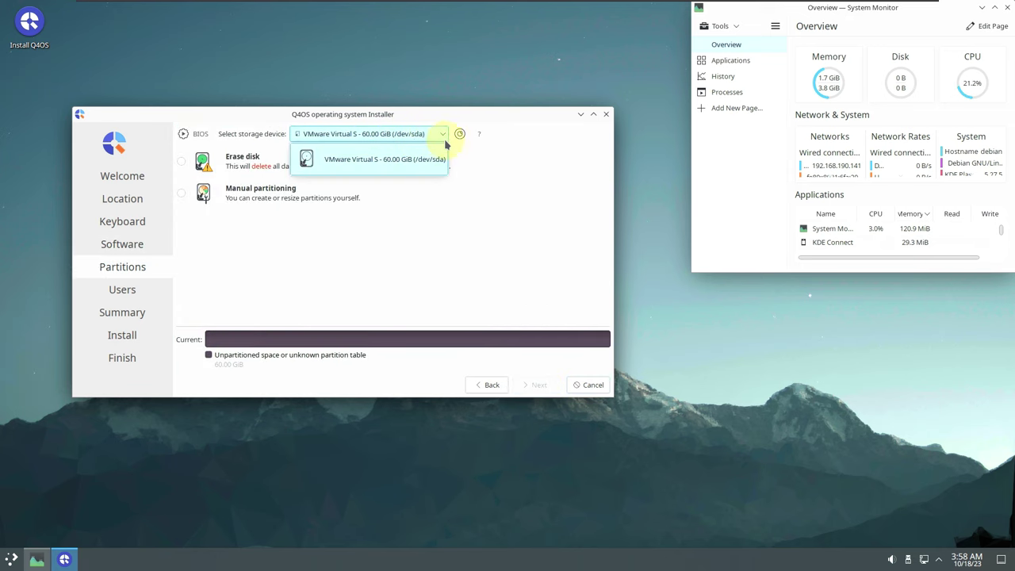
pyautogui.click(509, 170)
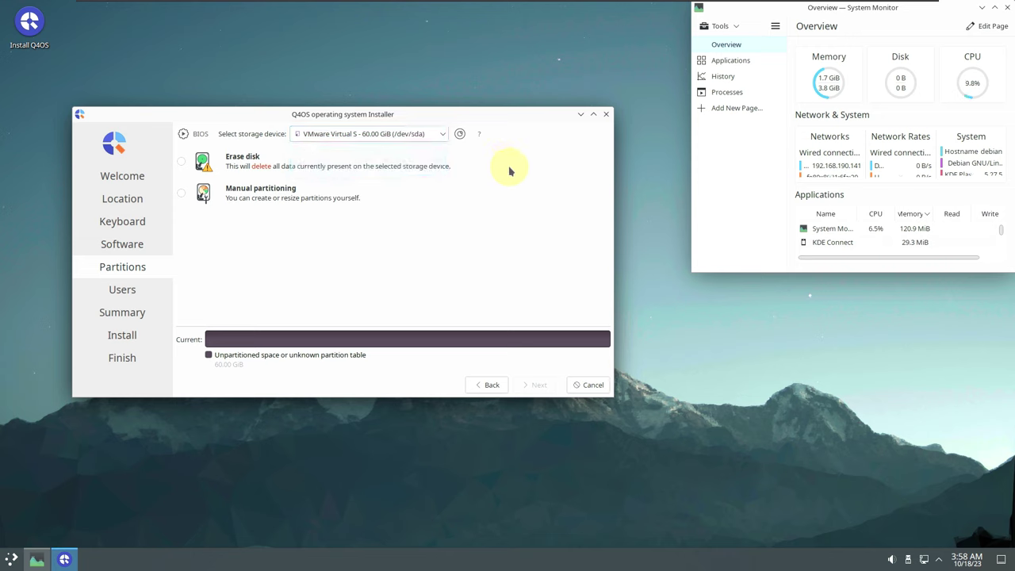
# Step: Compare the Erase disk and Manual partitioning options and choose Erase disk with Swap (with Hibernate)
pyautogui.click(181, 162)
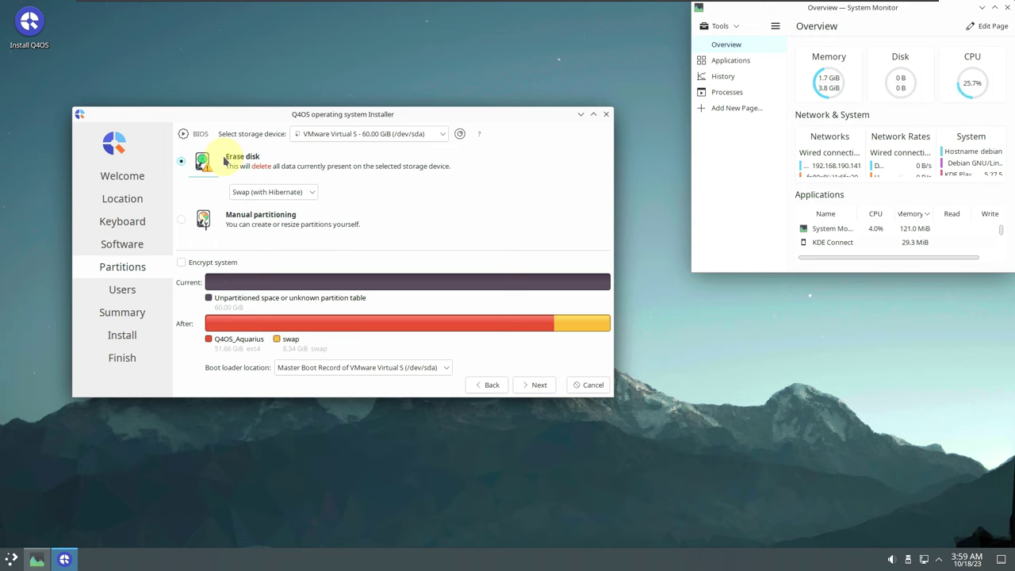
pyautogui.click(180, 222)
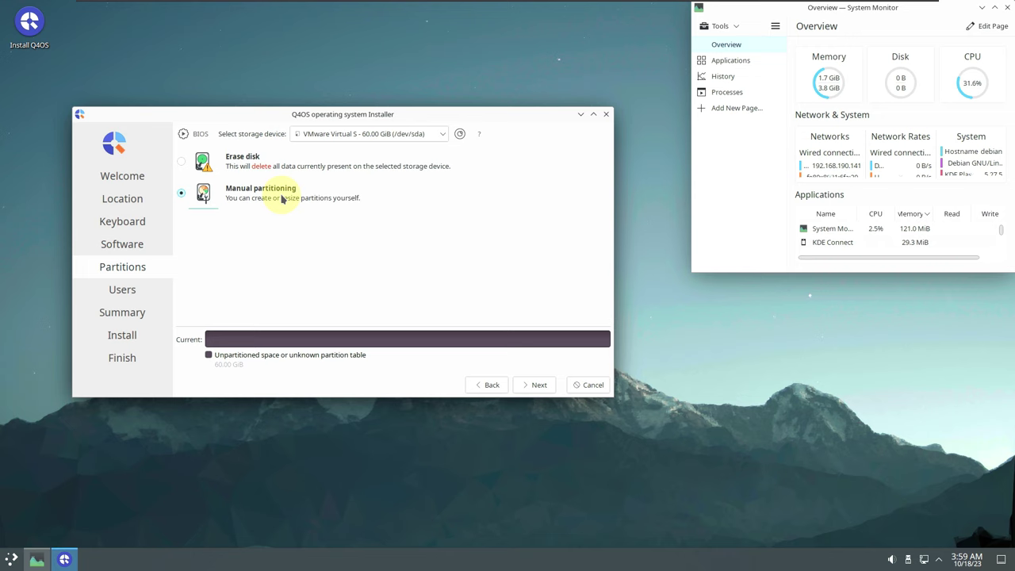
pyautogui.click(181, 163)
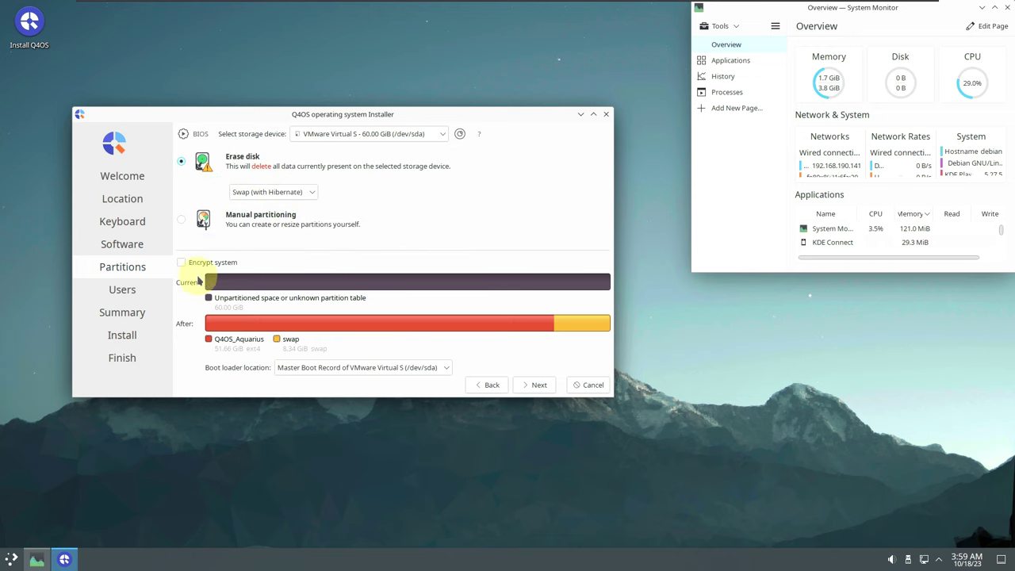
# Step: Look at the passphrase fields of the Encrypt system option and leave encryption disabled
pyautogui.click(192, 264)
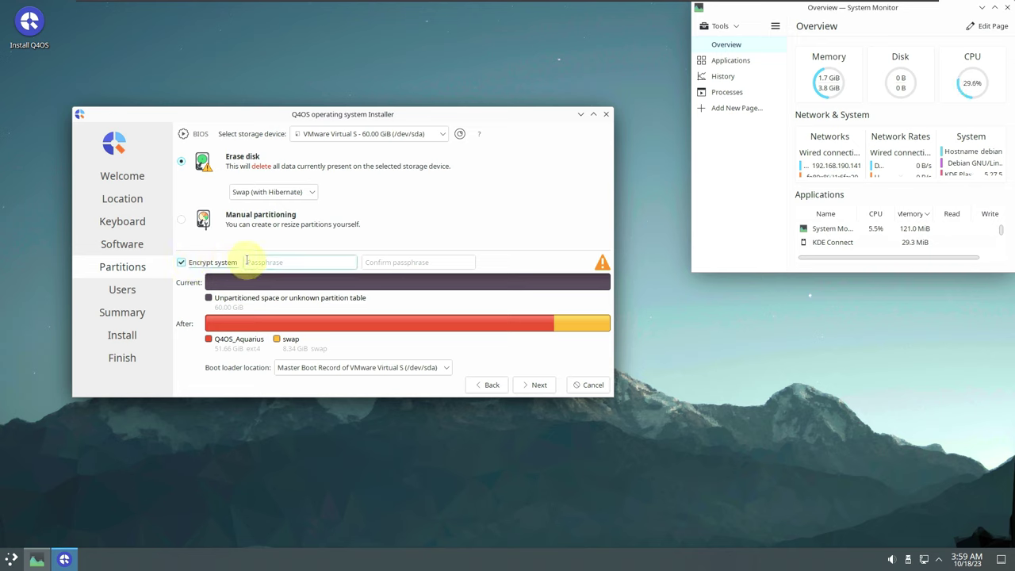
pyautogui.click(384, 261)
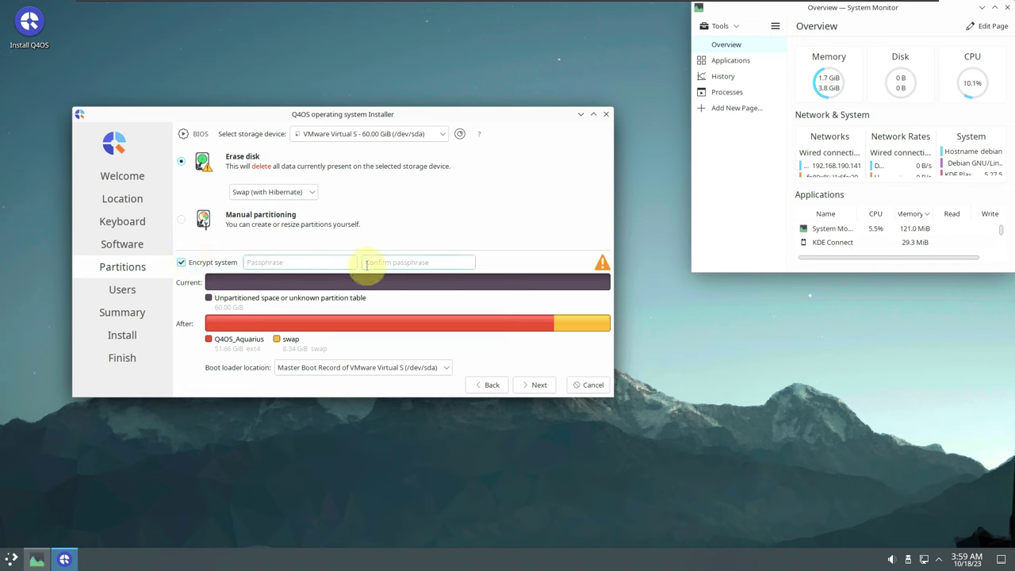
pyautogui.click(202, 265)
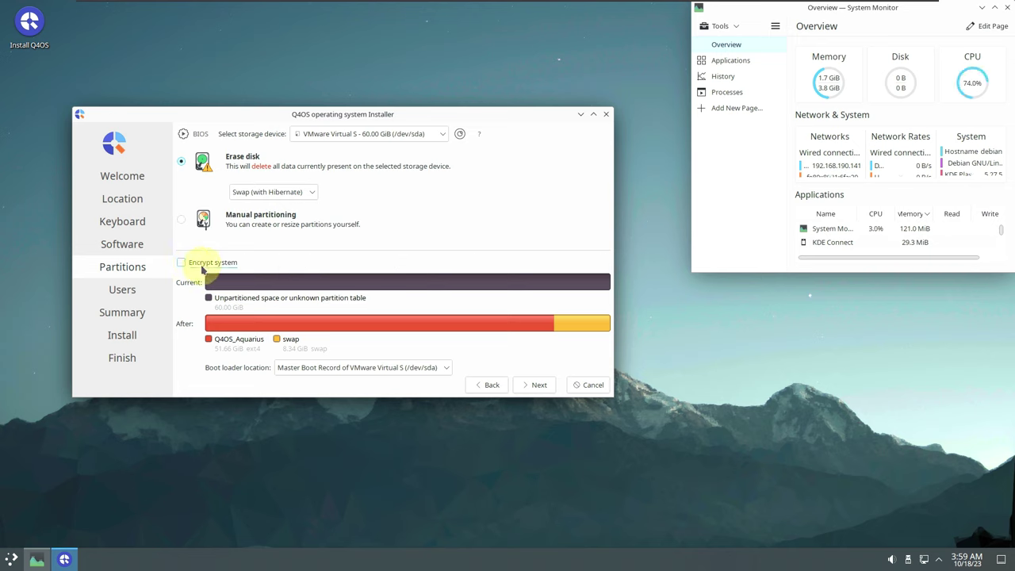
# Step: Keep the boot loader on the Master Boot Record of /dev/sda and continue to the Users page
pyautogui.click(343, 369)
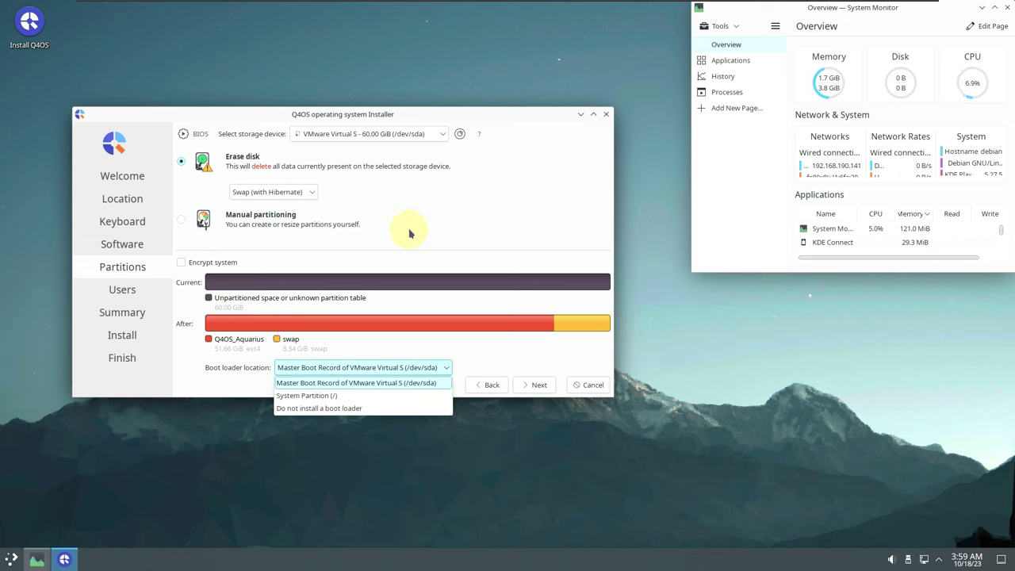
pyautogui.click(337, 383)
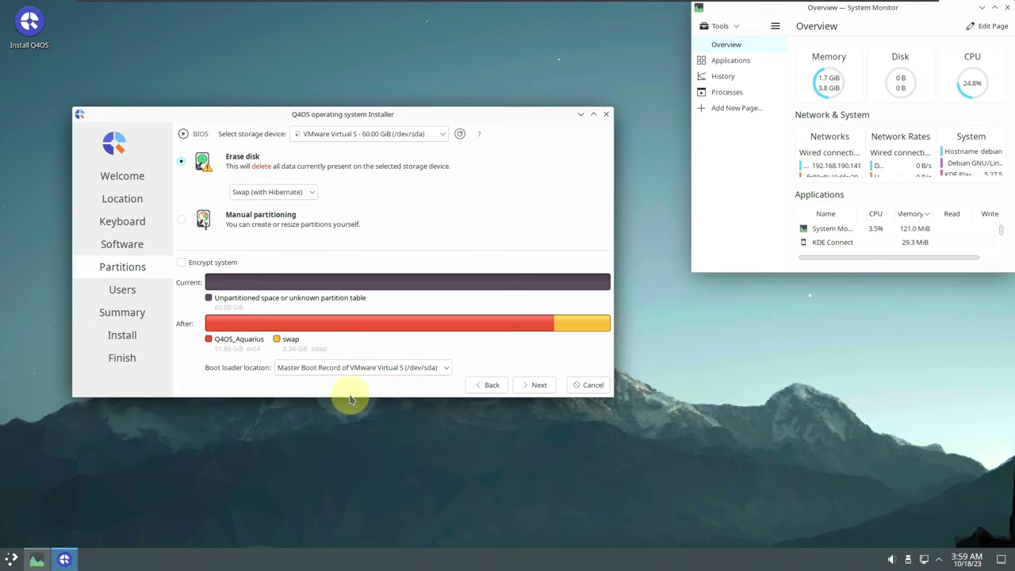
pyautogui.moveTo(435, 319)
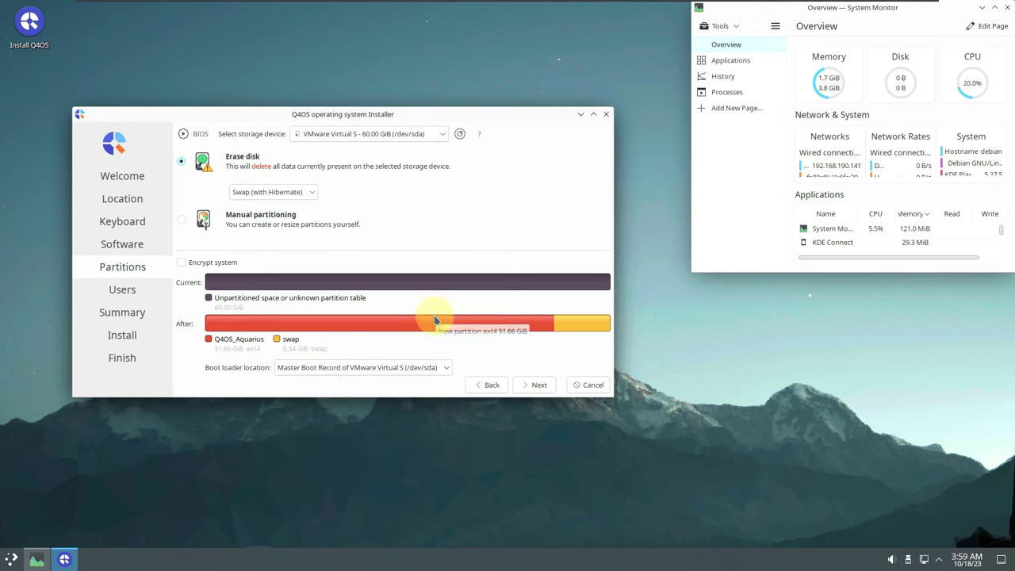
pyautogui.click(538, 385)
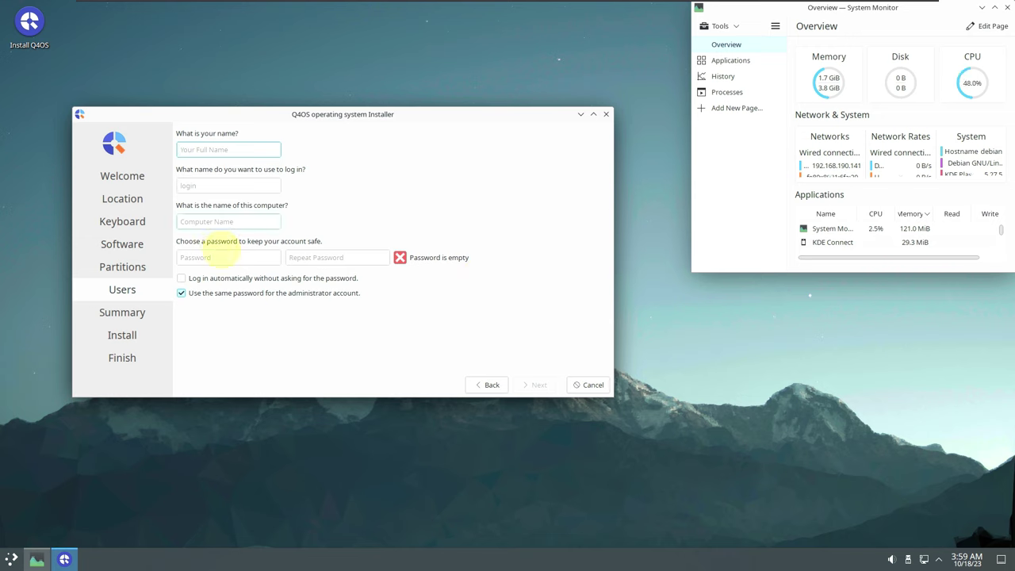
# Step: Enable automatic login, enter the account's full name, and shorten the computer name to runboxing
pyautogui.click(249, 287)
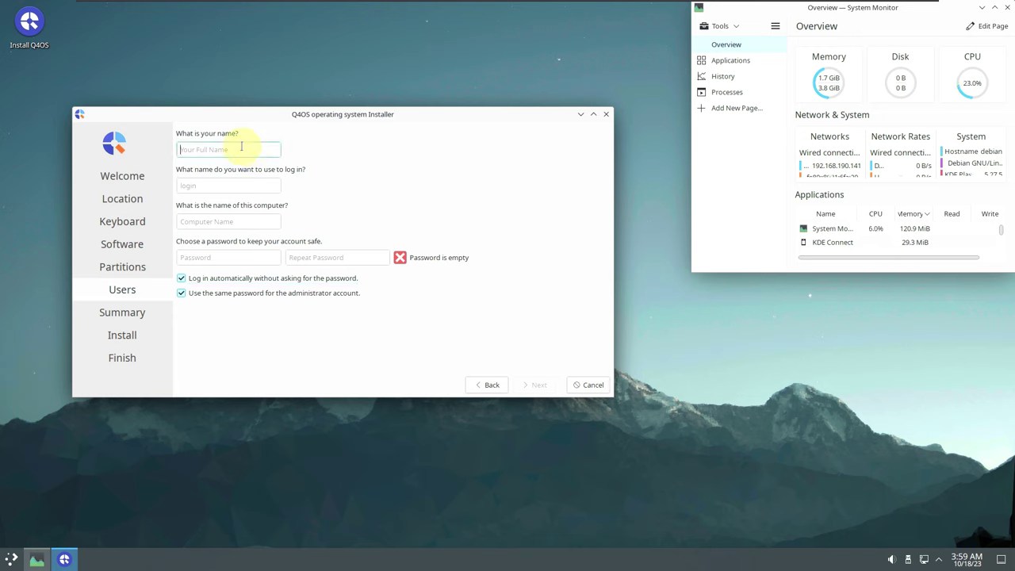
pyautogui.write('runboxing')
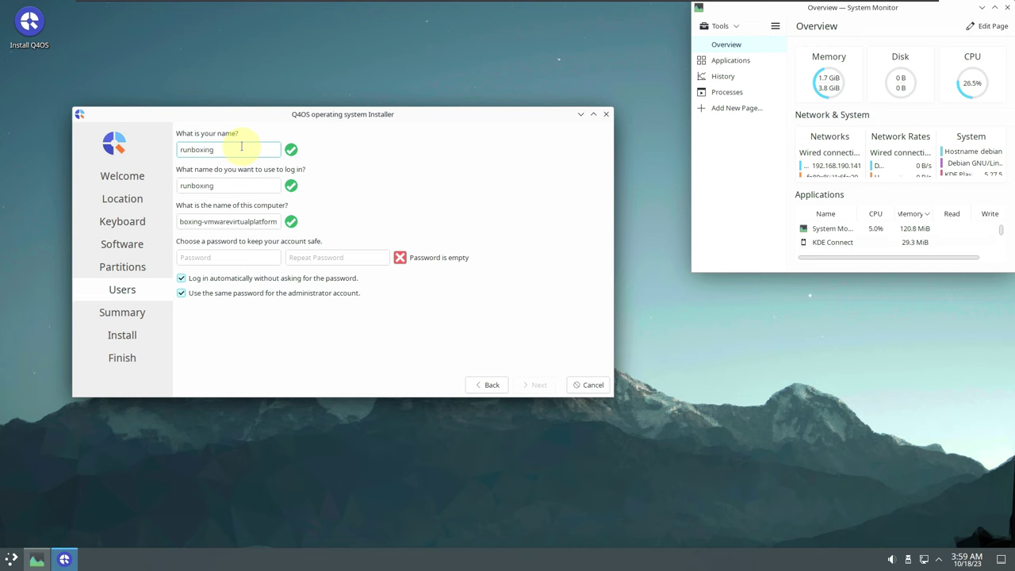
pyautogui.click(212, 224)
pyautogui.moveTo(199, 223); pyautogui.dragTo(277, 226)
pyautogui.press('BackSpace')
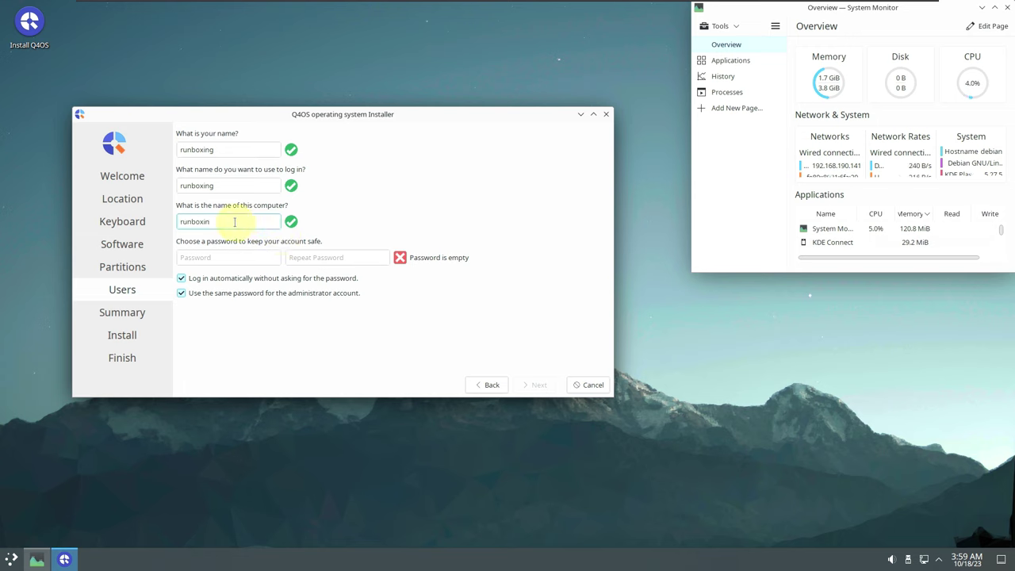
# Step: Enter the account password and repeat it in the confirmation field
pyautogui.click(221, 255)
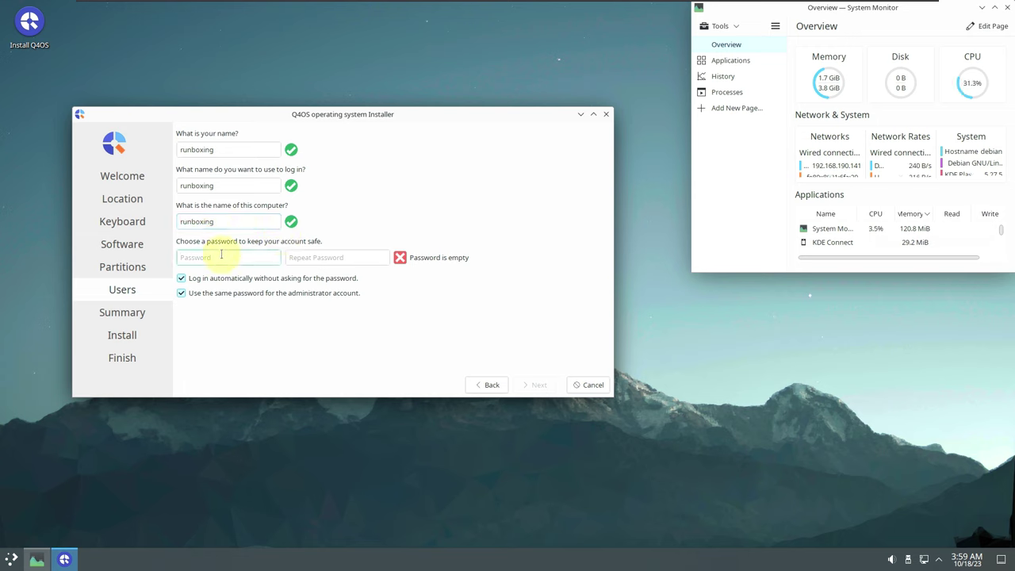
pyautogui.write('••••')
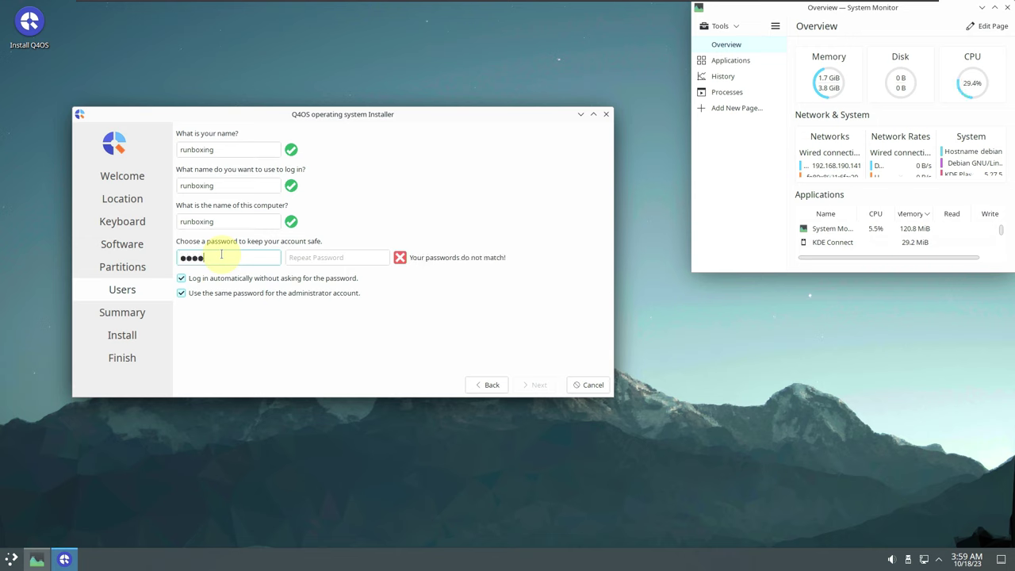
pyautogui.write('•')
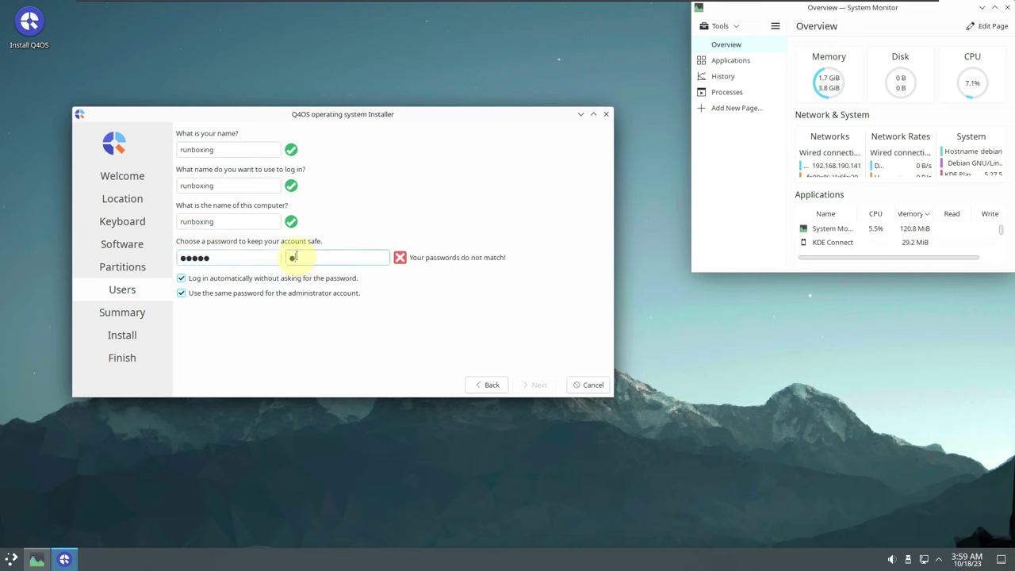
pyautogui.click(297, 254)
pyautogui.write('•••••')
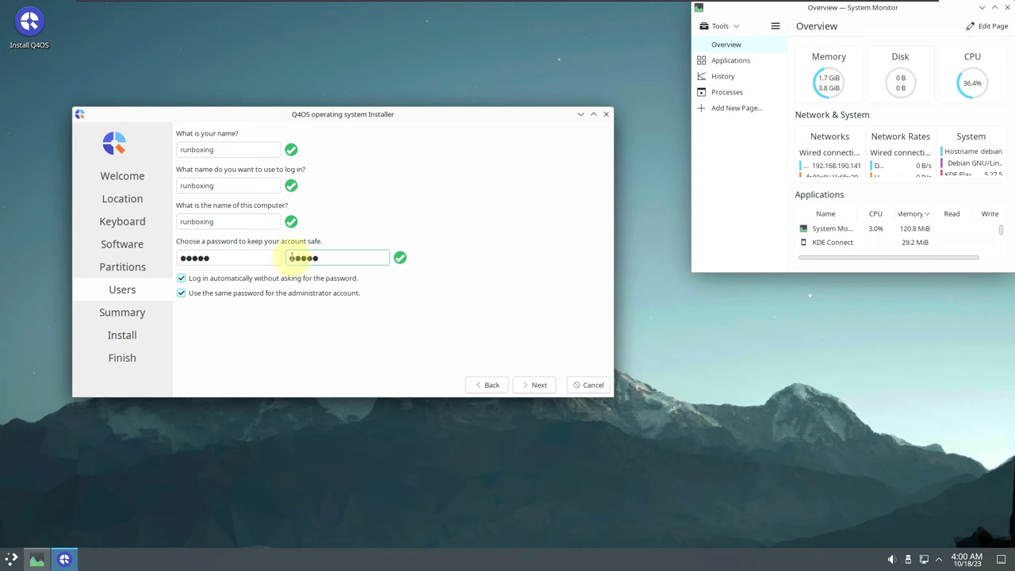
# Step: Try the automatic login and shared administrator password options switched off, leaving both enabled
pyautogui.click(274, 279)
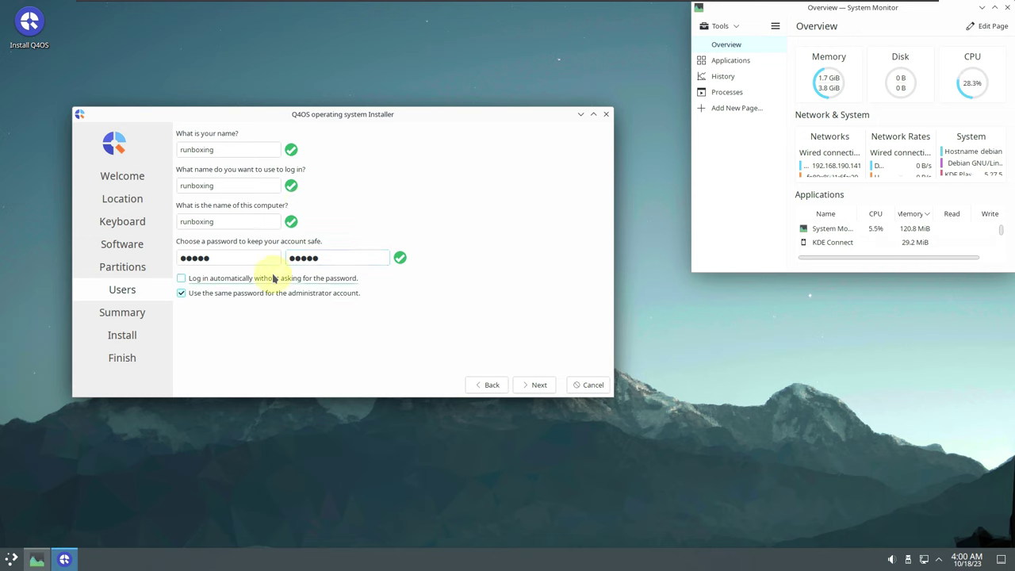
pyautogui.click(280, 282)
pyautogui.click(252, 292)
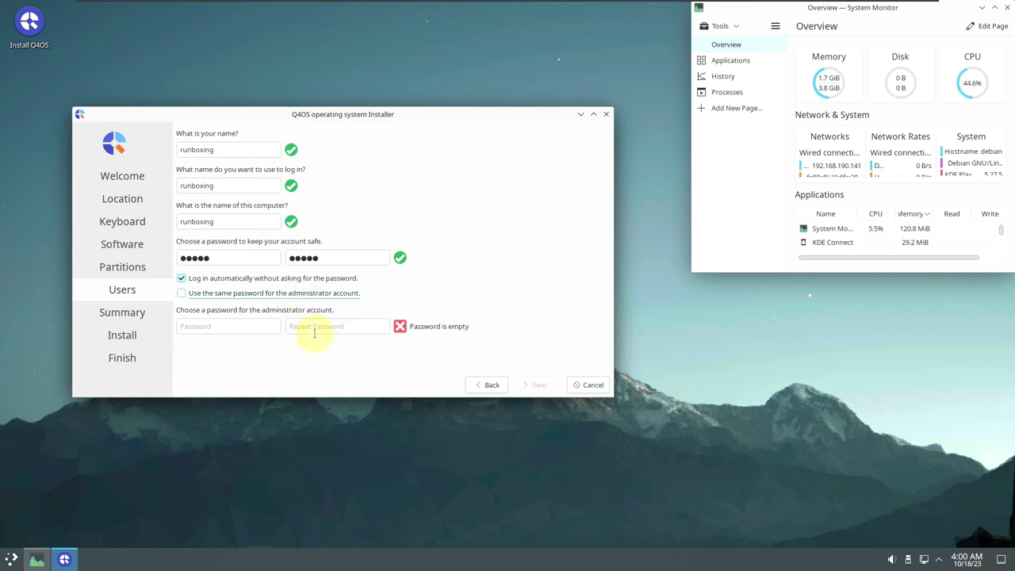
pyautogui.click(258, 293)
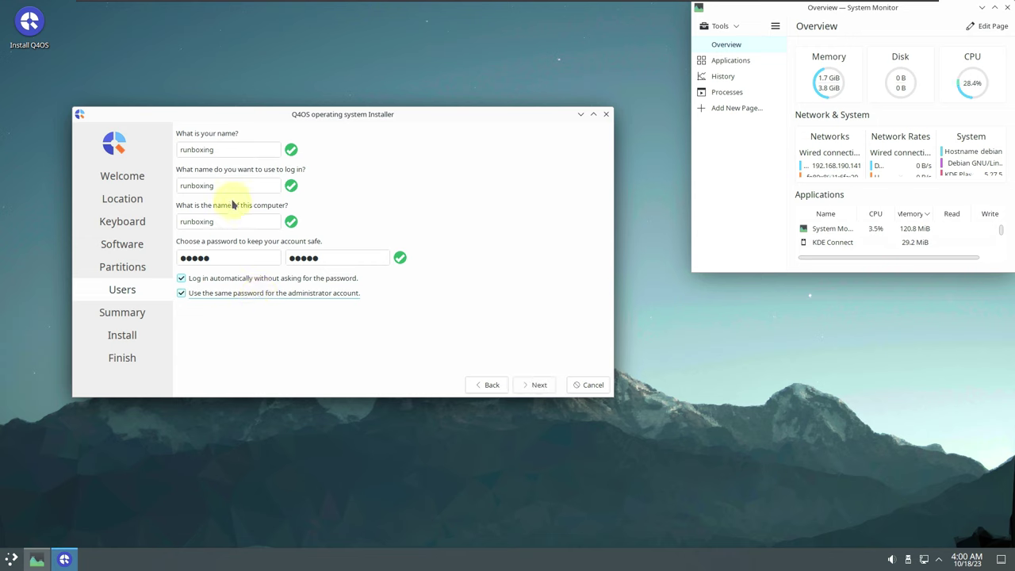
# Step: Continue to the installation summary, revisit the Users page, and return to the summary to review it
pyautogui.click(525, 384)
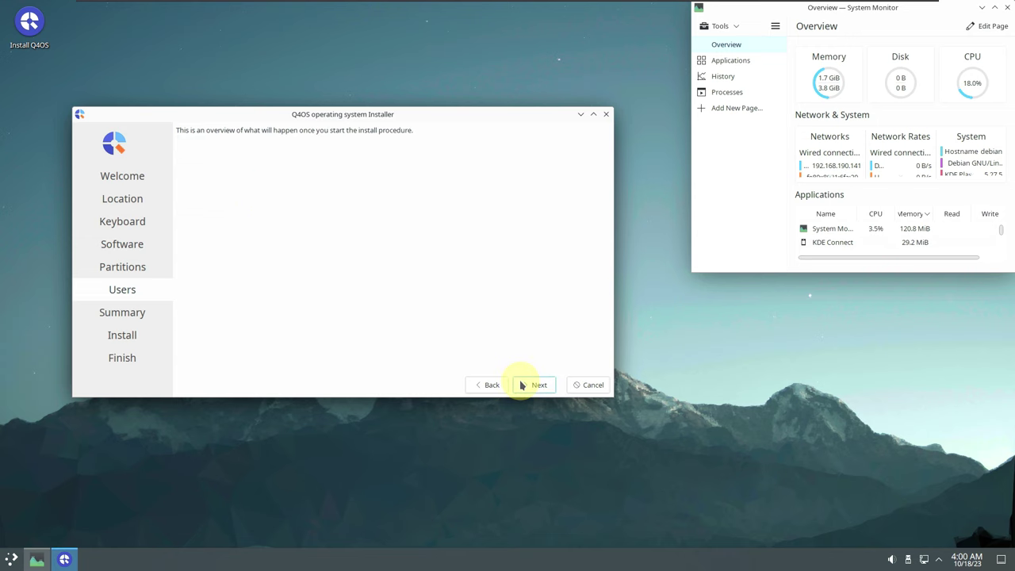
pyautogui.click(485, 475)
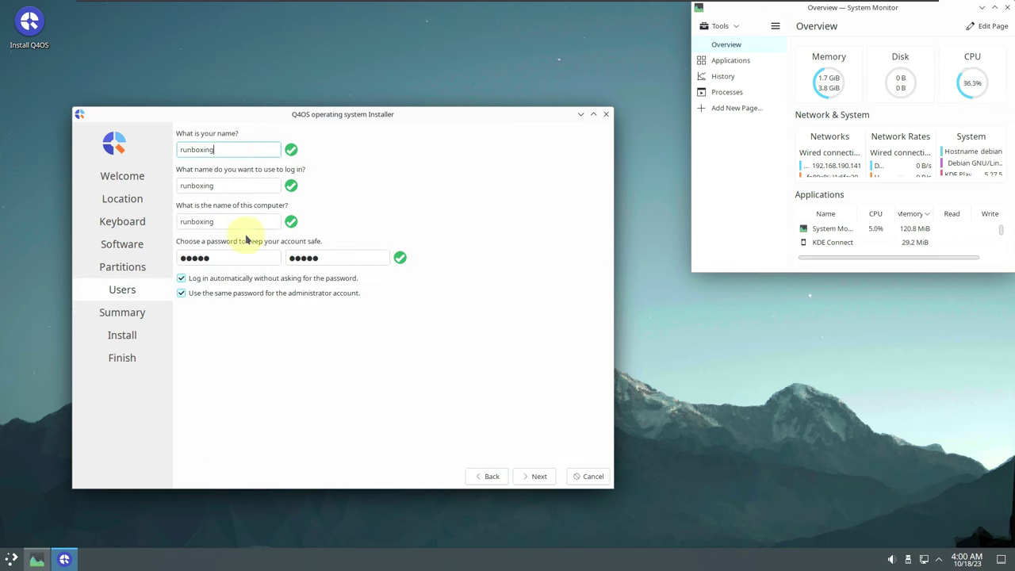
pyautogui.click(536, 483)
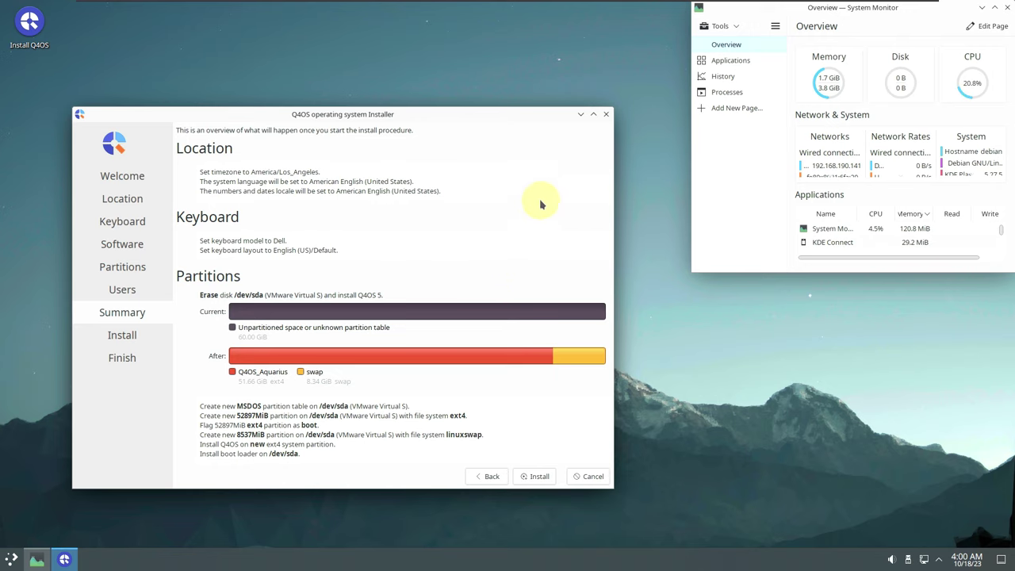
# Step: Cancel the installation from the Summary page and quit the installer
pyautogui.click(606, 117)
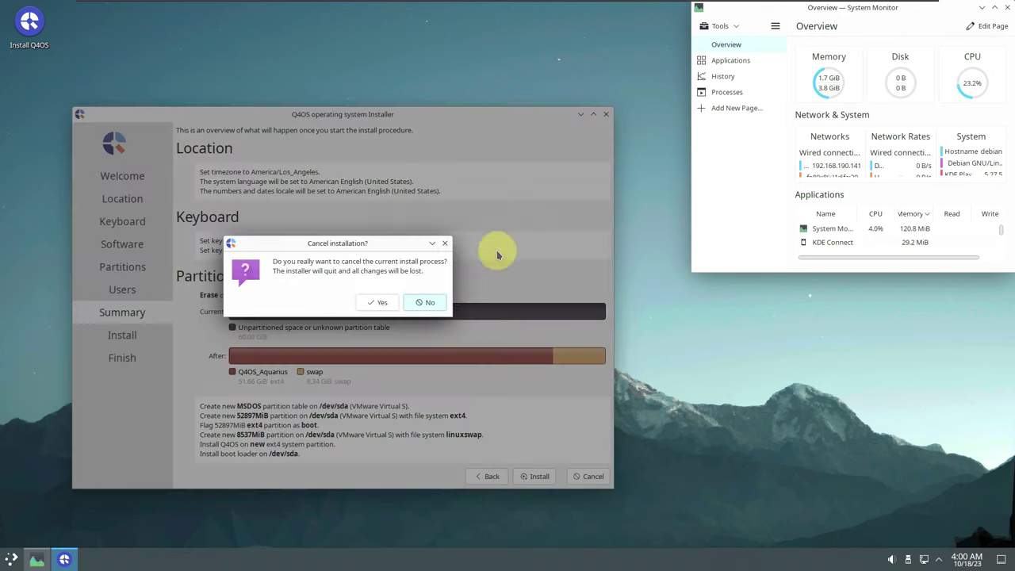
pyautogui.click(382, 306)
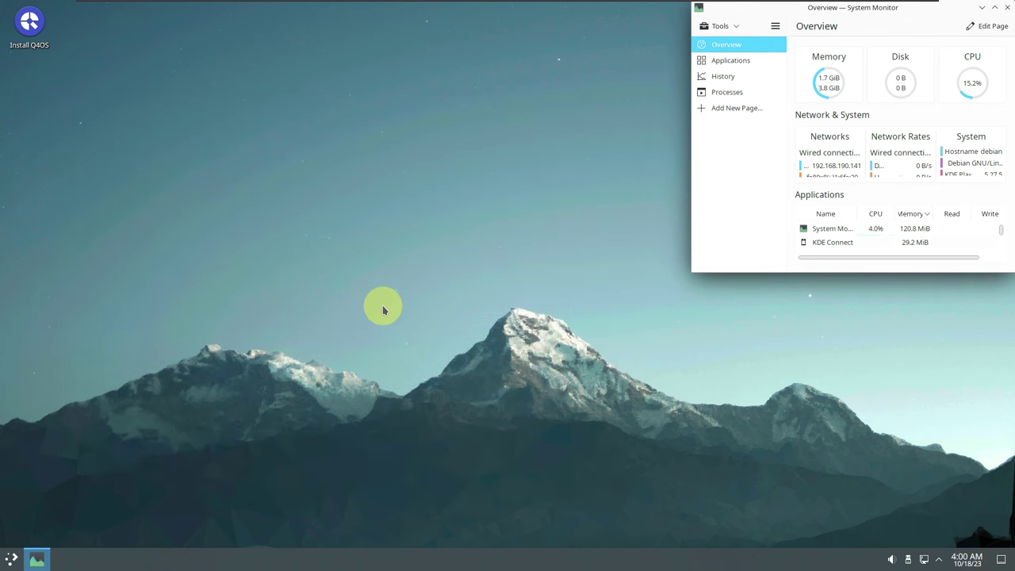
# Step: Open Info Center from the System applications, review the software and hardware details under About this System, and close it
pyautogui.click(12, 558)
pyautogui.moveTo(39, 407)
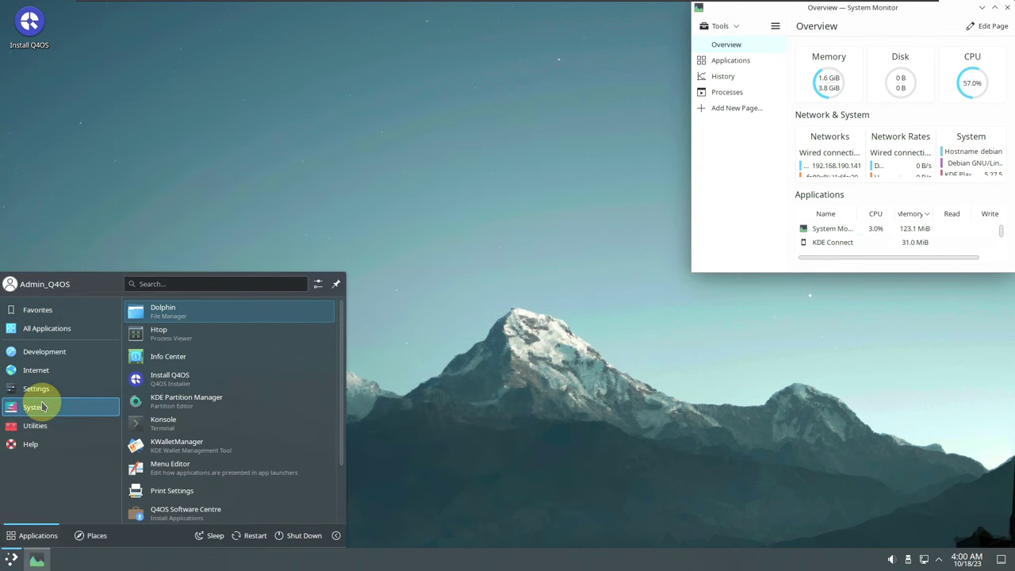
pyautogui.click(201, 358)
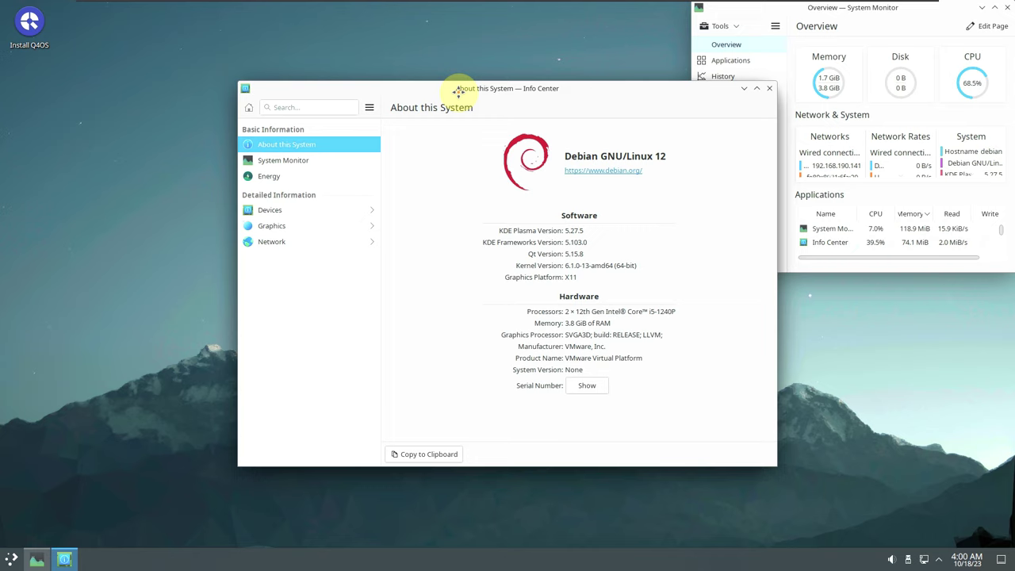
pyautogui.moveTo(469, 83); pyautogui.dragTo(329, 86)
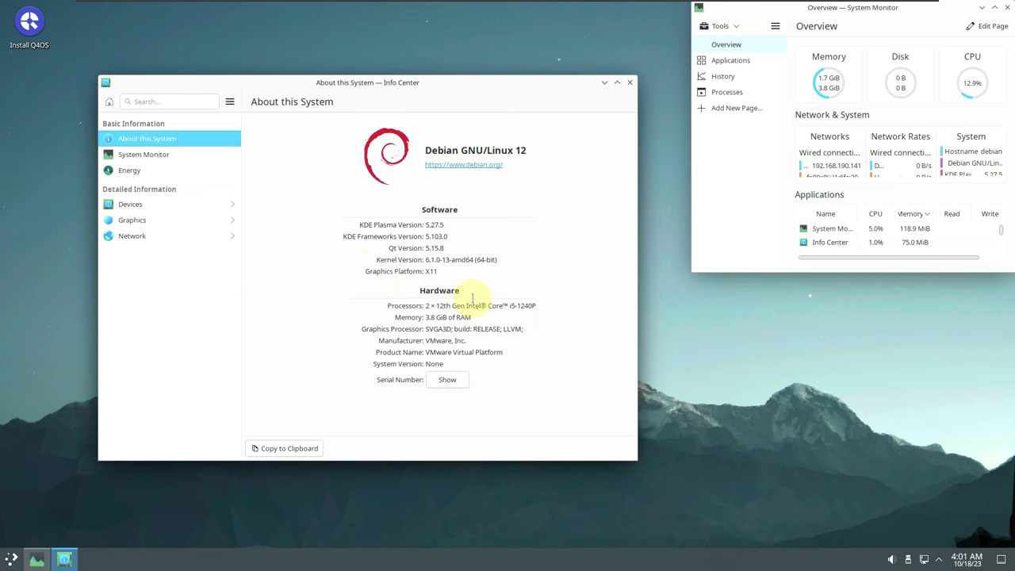
pyautogui.click(630, 82)
# Step: Open the Konsole terminal from the System applications
pyautogui.click(12, 559)
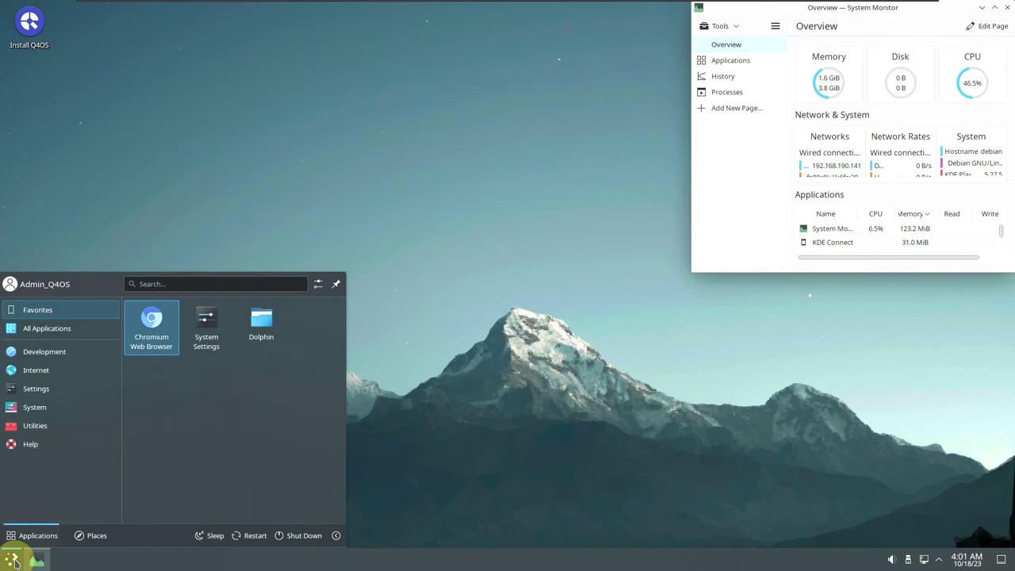
pyautogui.moveTo(43, 424)
pyautogui.moveTo(57, 408)
pyautogui.click(162, 421)
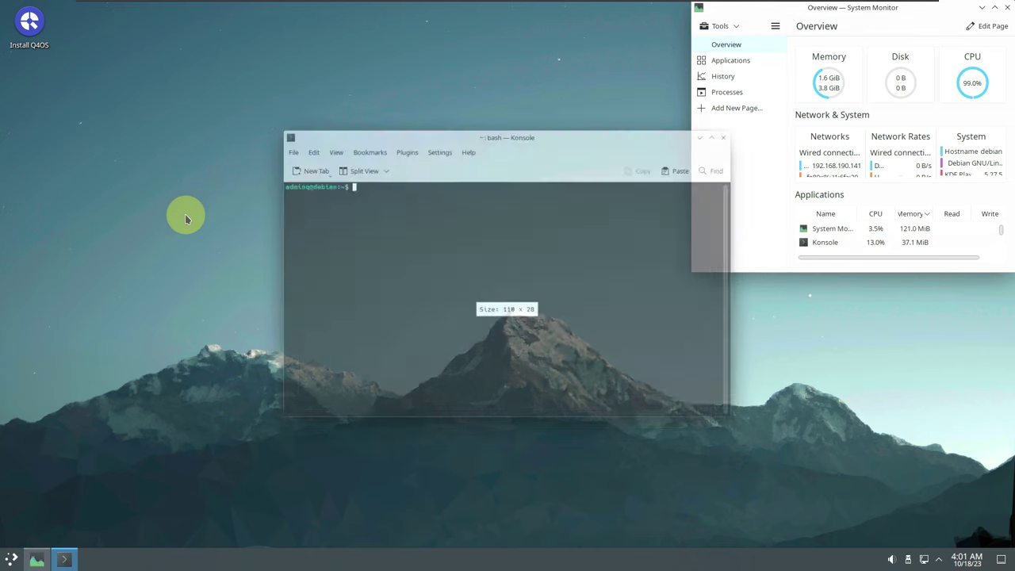
# Step: View the About Konsole information and close its dialog
pyautogui.click(464, 142)
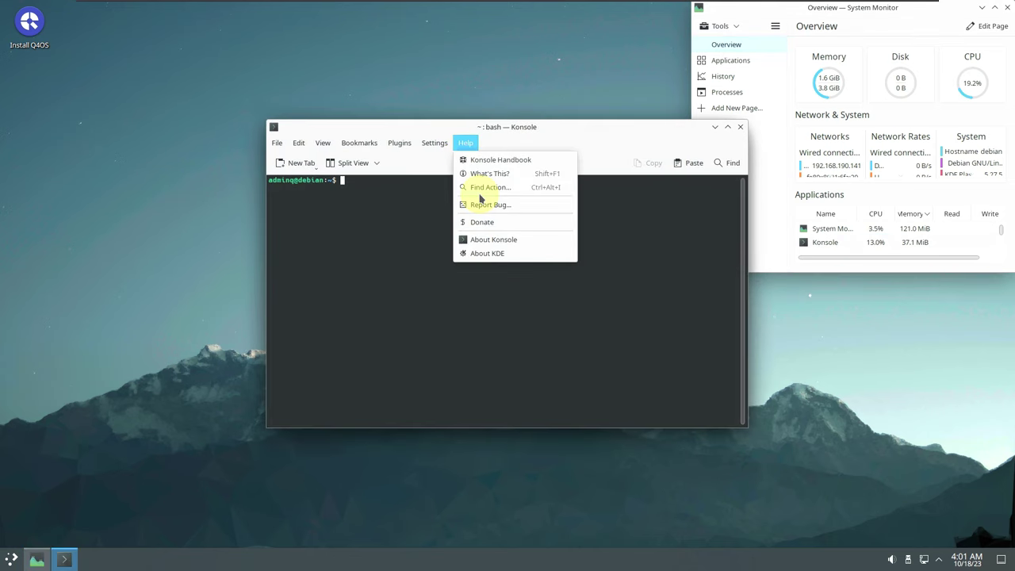
pyautogui.click(495, 239)
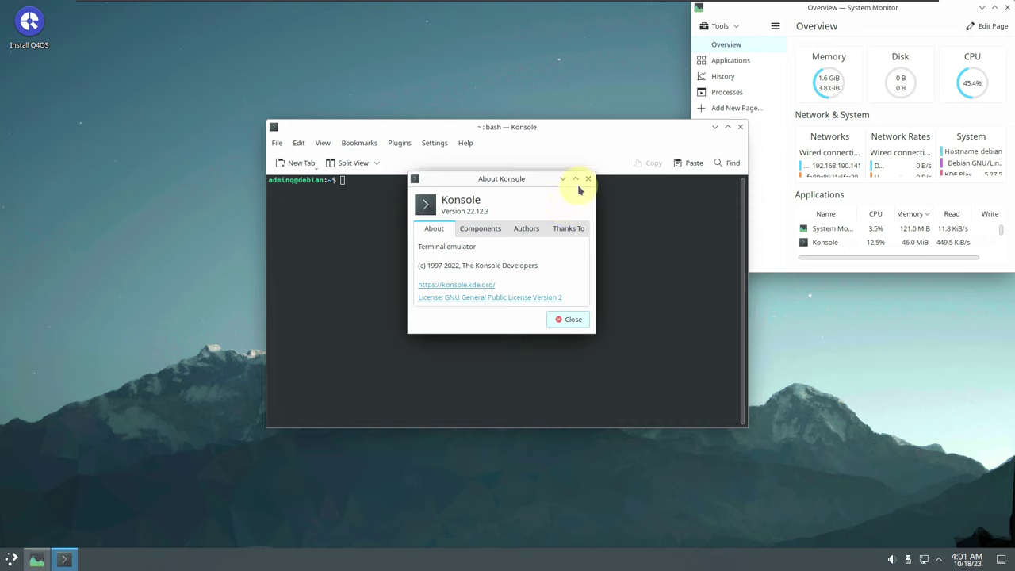
pyautogui.click(586, 179)
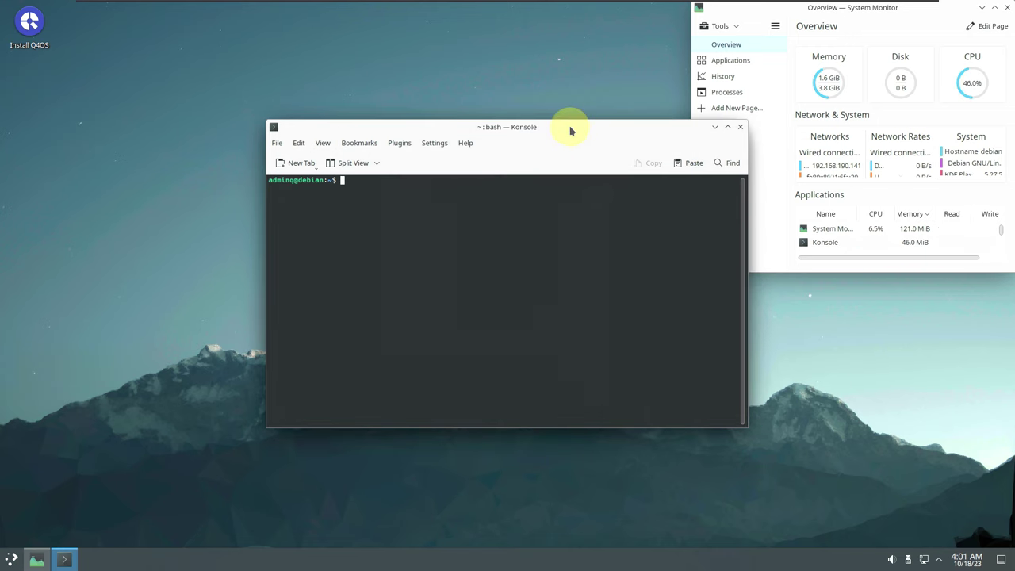
# Step: Enlarge the Konsole window to about 150 x 49 characters and reposition it beside the System Monitor window
pyautogui.moveTo(571, 129); pyautogui.dragTo(343, 59)
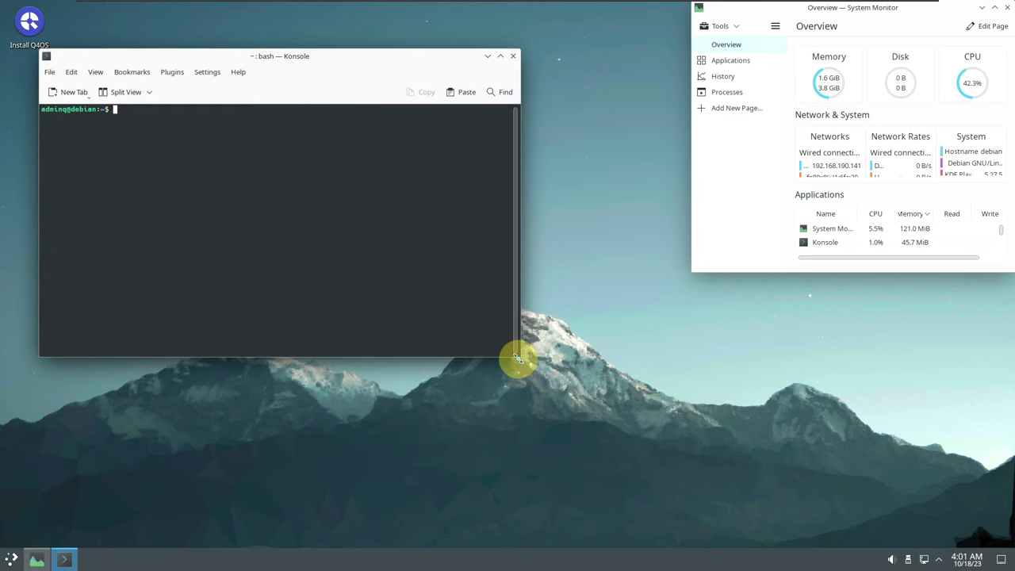
pyautogui.moveTo(519, 356); pyautogui.dragTo(685, 546)
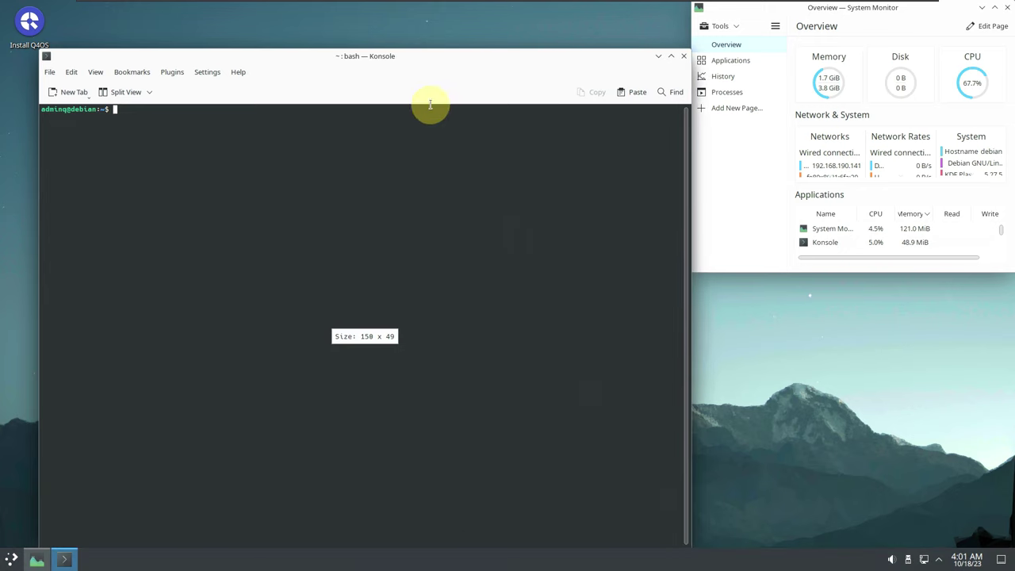
pyautogui.moveTo(404, 59); pyautogui.dragTo(383, 35)
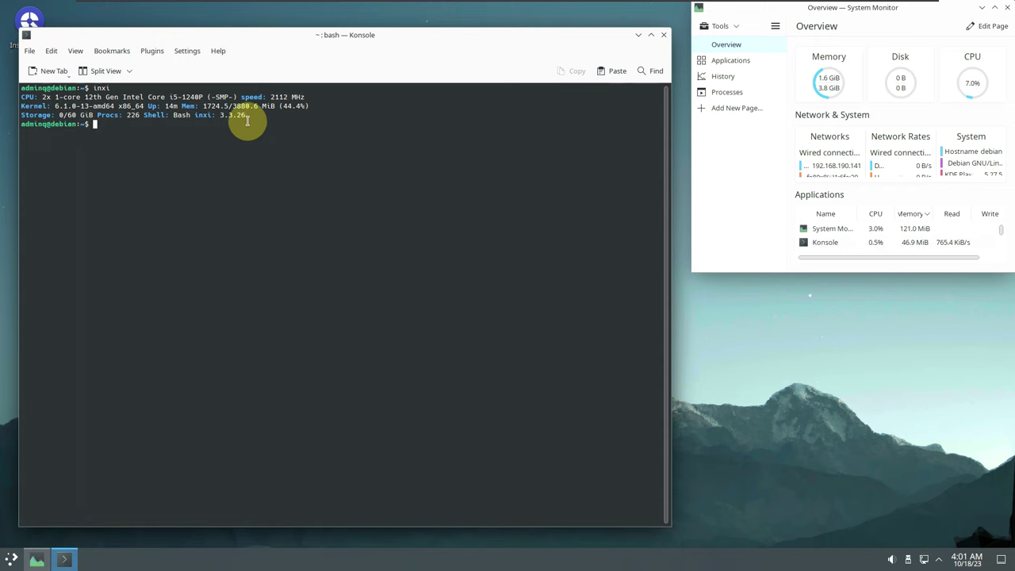
# Step: Examine the inxi output, highlighting its version, CPU, kernel, uptime, storage and process entries
pyautogui.moveTo(245, 117); pyautogui.dragTo(240, 115)
pyautogui.doubleClick(200, 115)
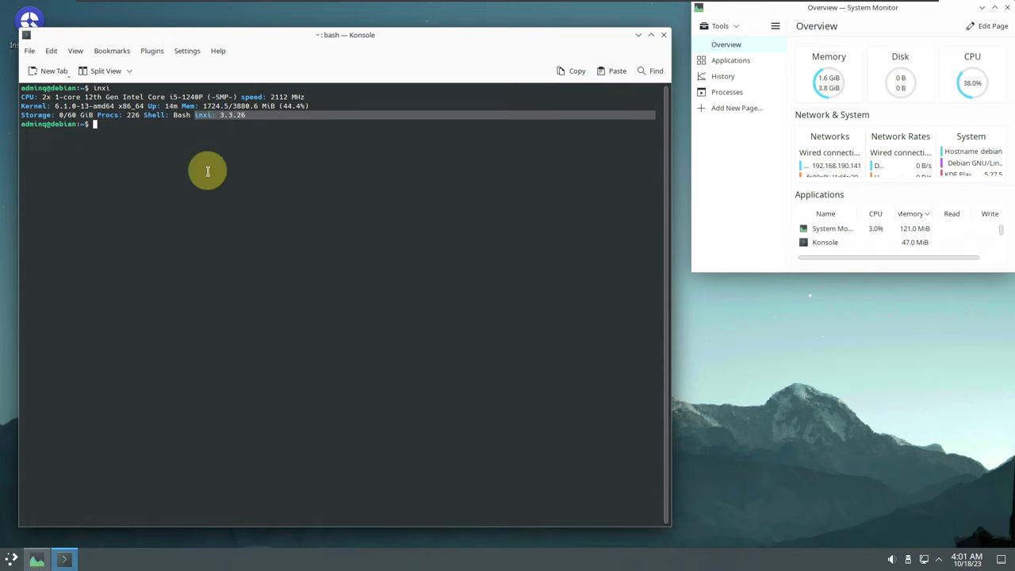
pyautogui.click(238, 125)
pyautogui.moveTo(42, 97); pyautogui.dragTo(314, 95)
pyautogui.click(306, 170)
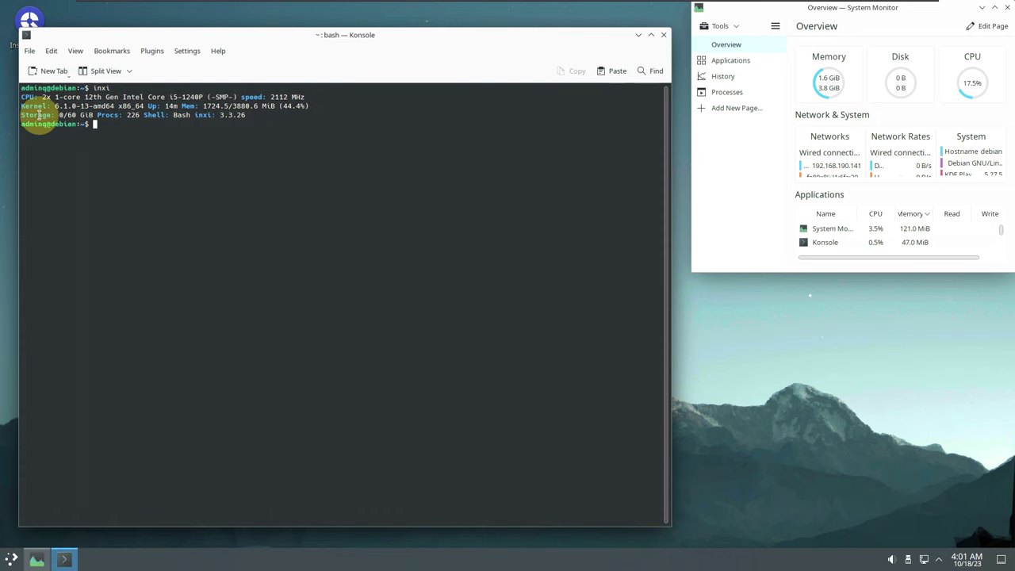
pyautogui.moveTo(54, 105); pyautogui.dragTo(321, 106)
pyautogui.click(265, 147)
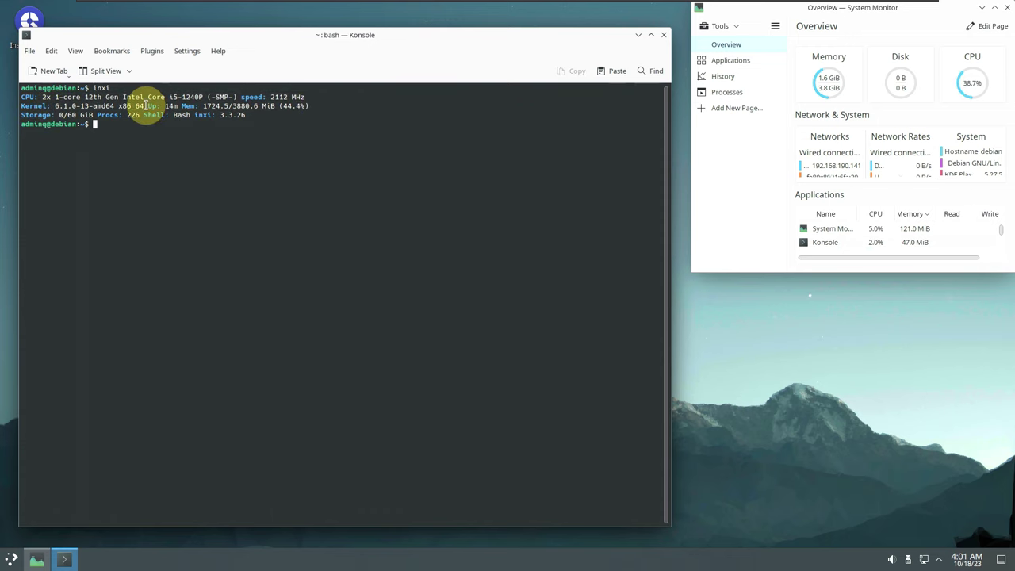
pyautogui.moveTo(147, 105); pyautogui.dragTo(180, 105)
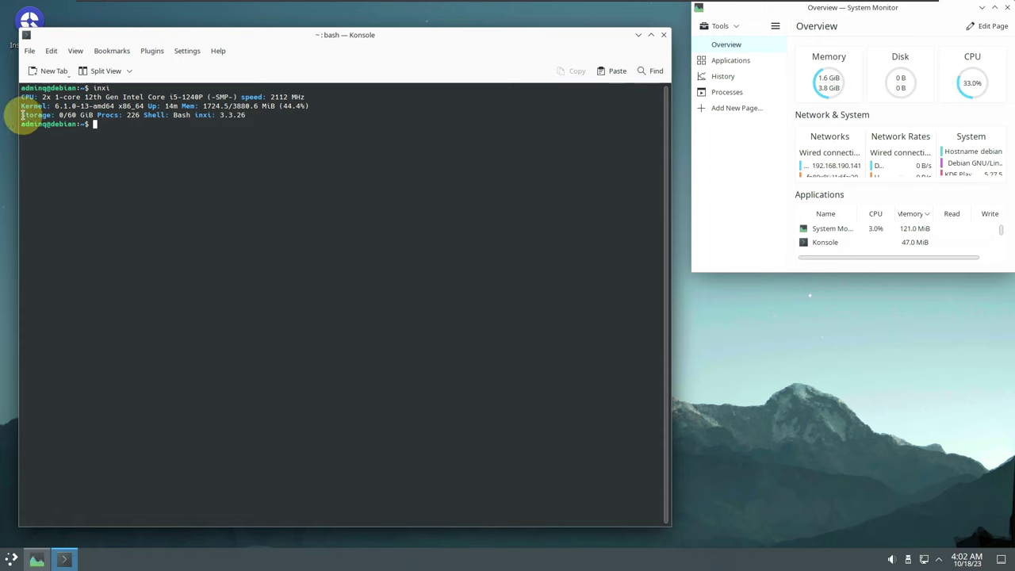
pyautogui.moveTo(23, 116); pyautogui.dragTo(138, 115)
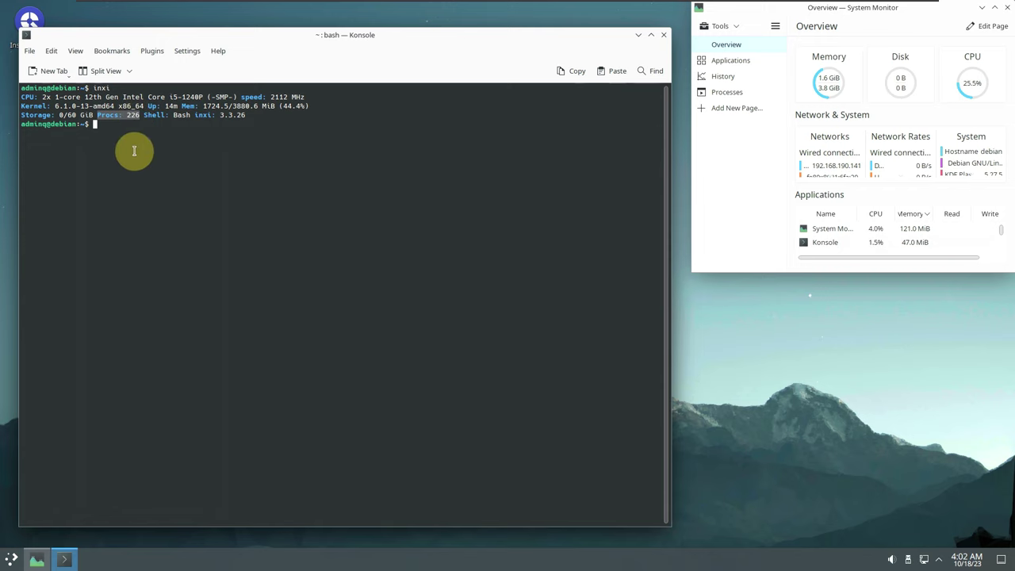
# Step: Run inxi -b and examine the kernel, architecture, desktop and distro entries in the System section
pyautogui.click(124, 125)
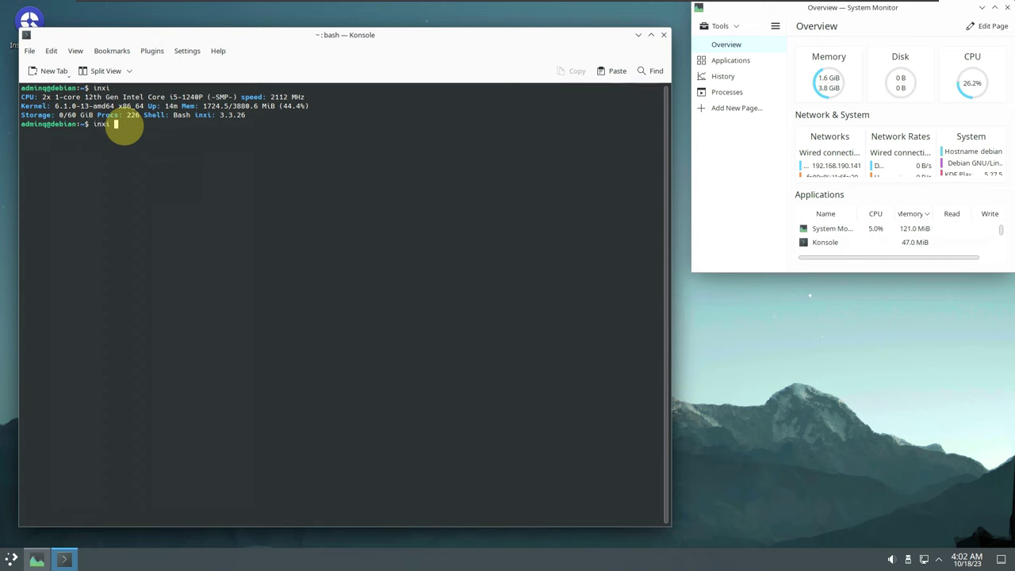
pyautogui.press('Return')
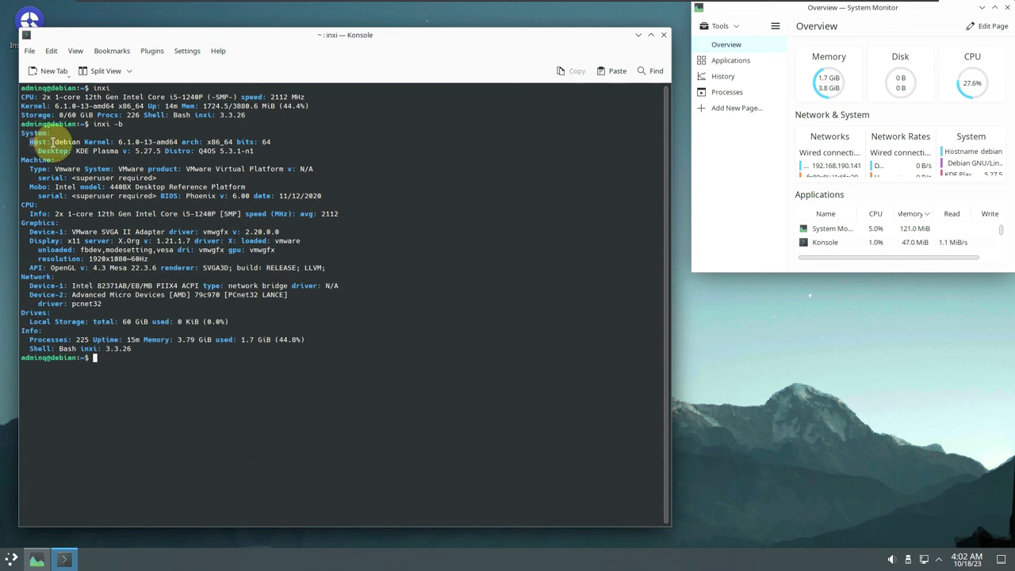
pyautogui.doubleClick(102, 141)
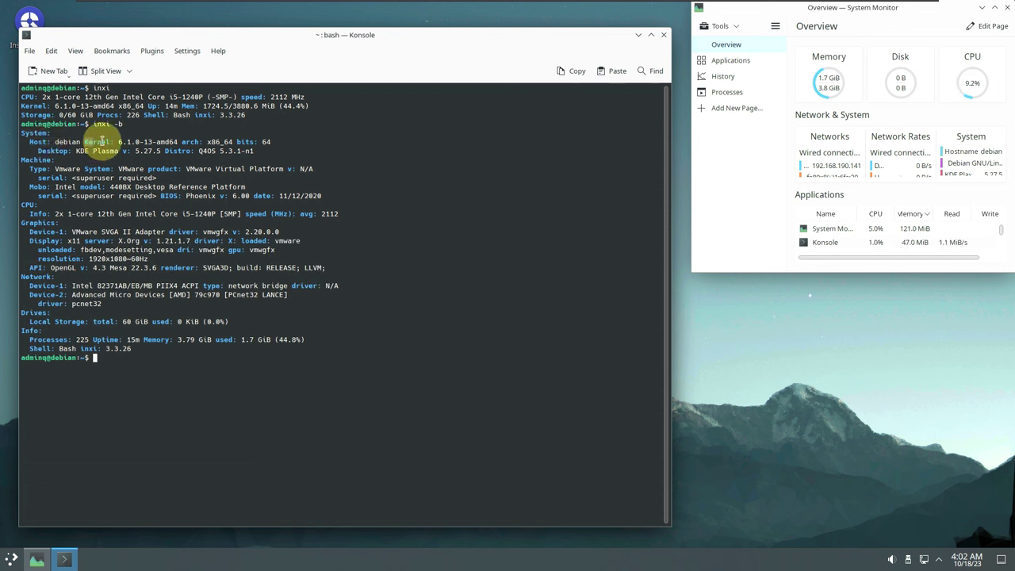
pyautogui.moveTo(208, 142); pyautogui.dragTo(267, 141)
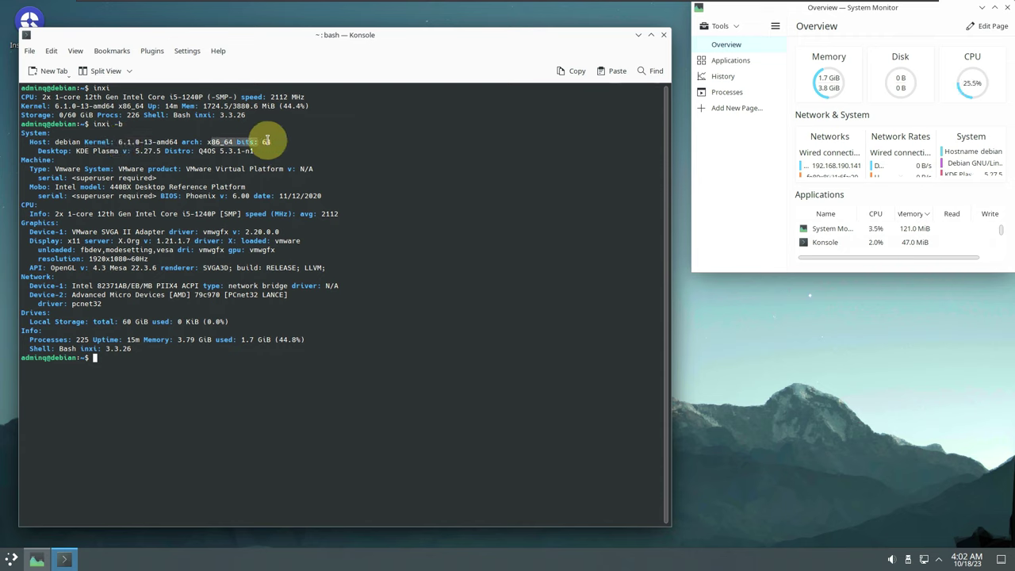
pyautogui.click(38, 170)
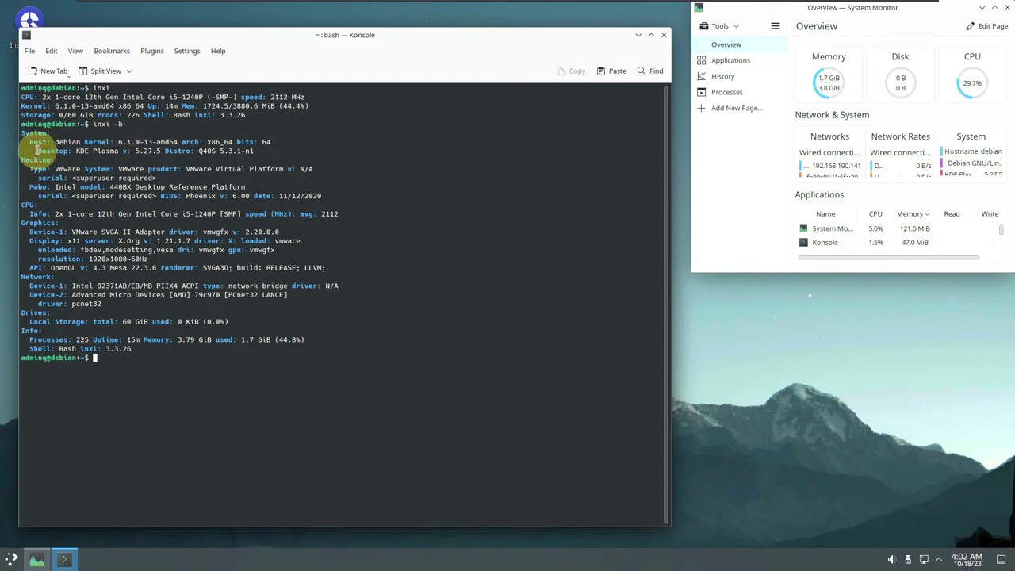
pyautogui.moveTo(37, 151); pyautogui.dragTo(163, 150)
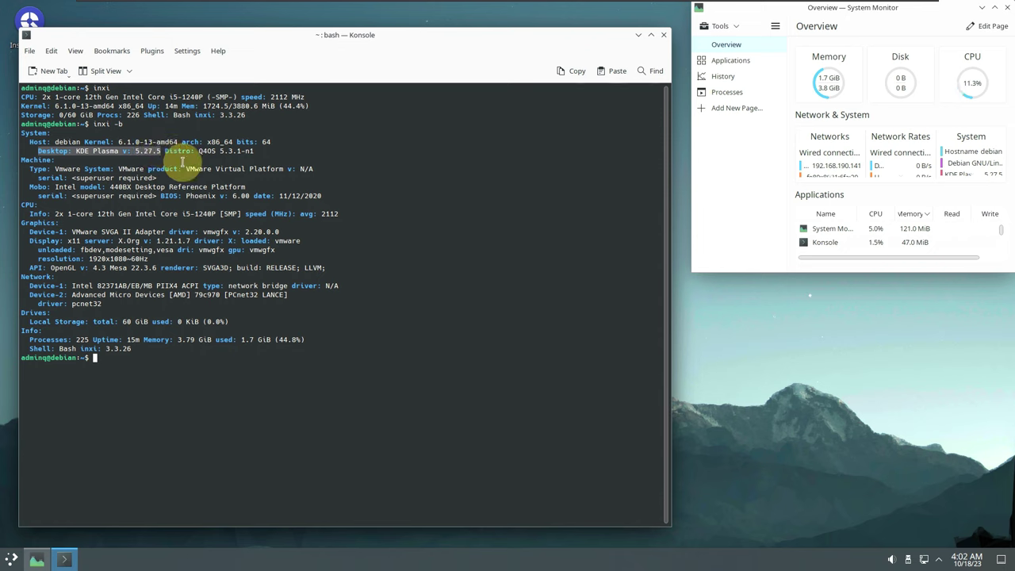
pyautogui.click(347, 171)
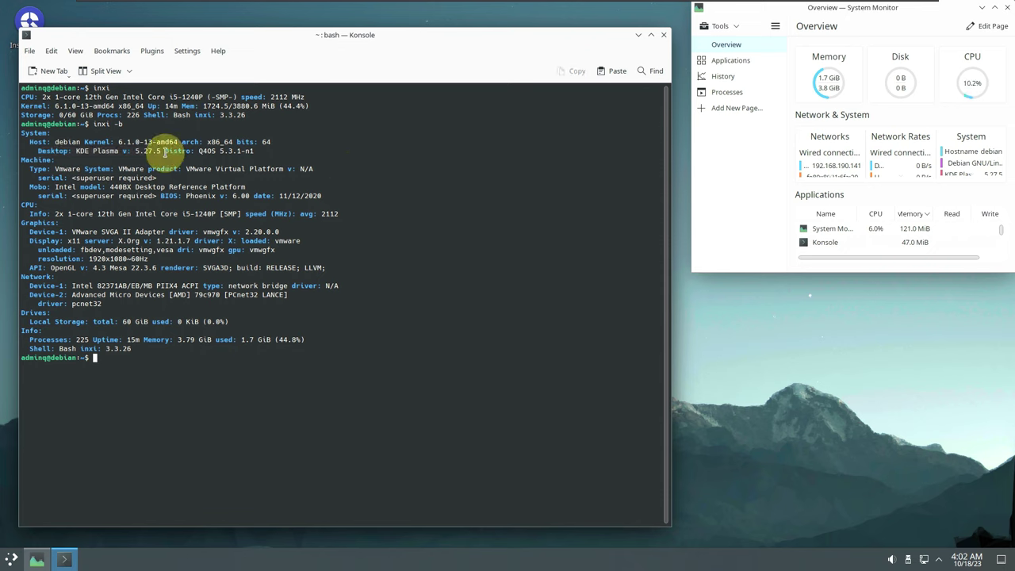
pyautogui.moveTo(164, 150); pyautogui.dragTo(272, 150)
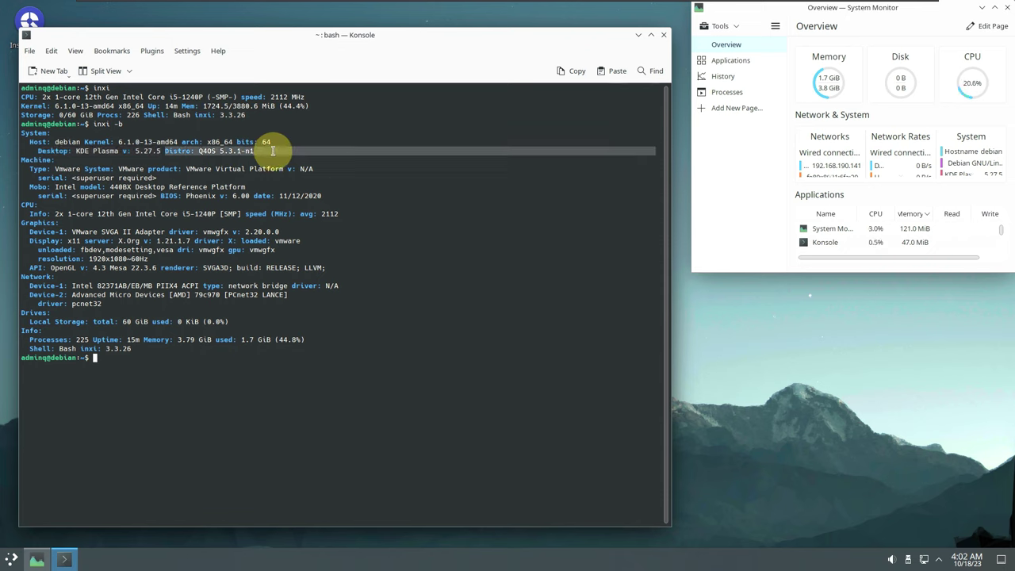
pyautogui.click(357, 221)
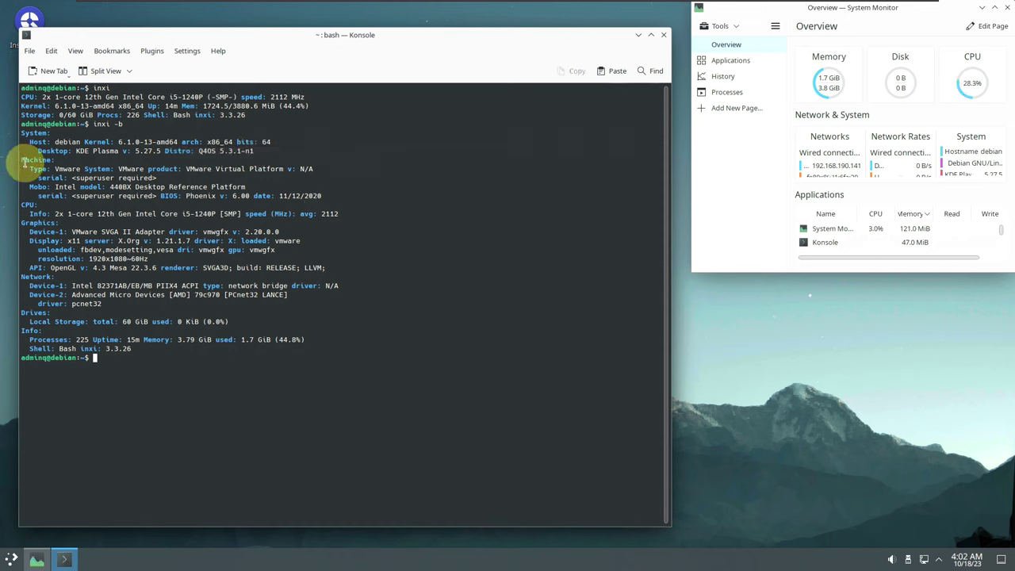
# Step: Highlight and read the Machine and CPU sections of the inxi -b output
pyautogui.moveTo(24, 162); pyautogui.dragTo(332, 194)
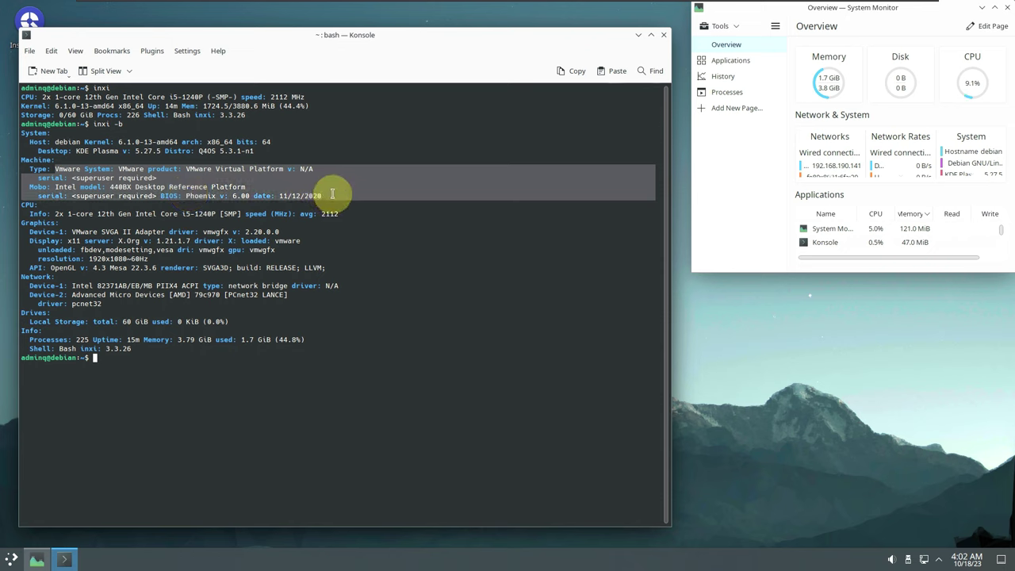
pyautogui.click(349, 226)
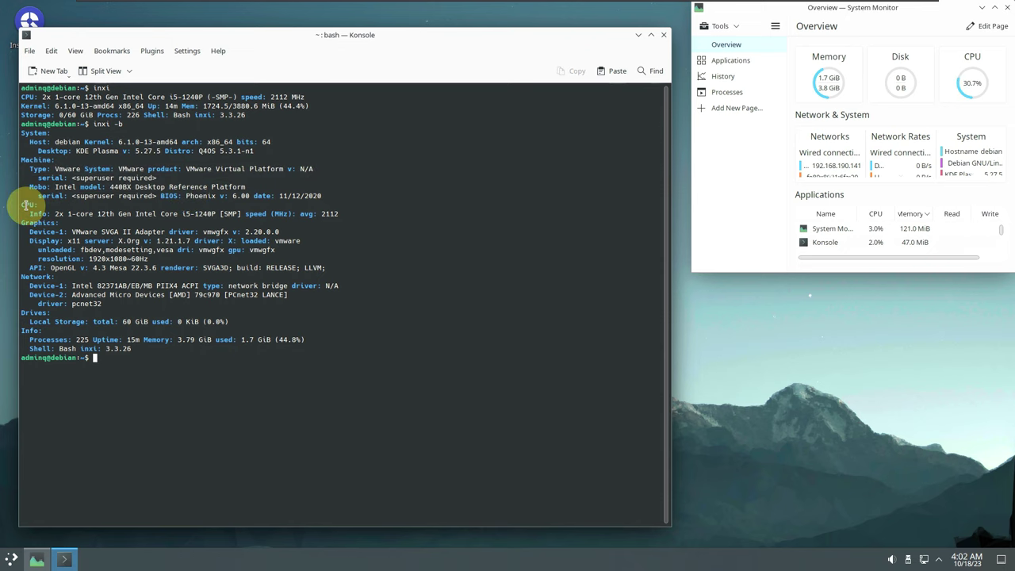
pyautogui.moveTo(24, 204); pyautogui.dragTo(351, 211)
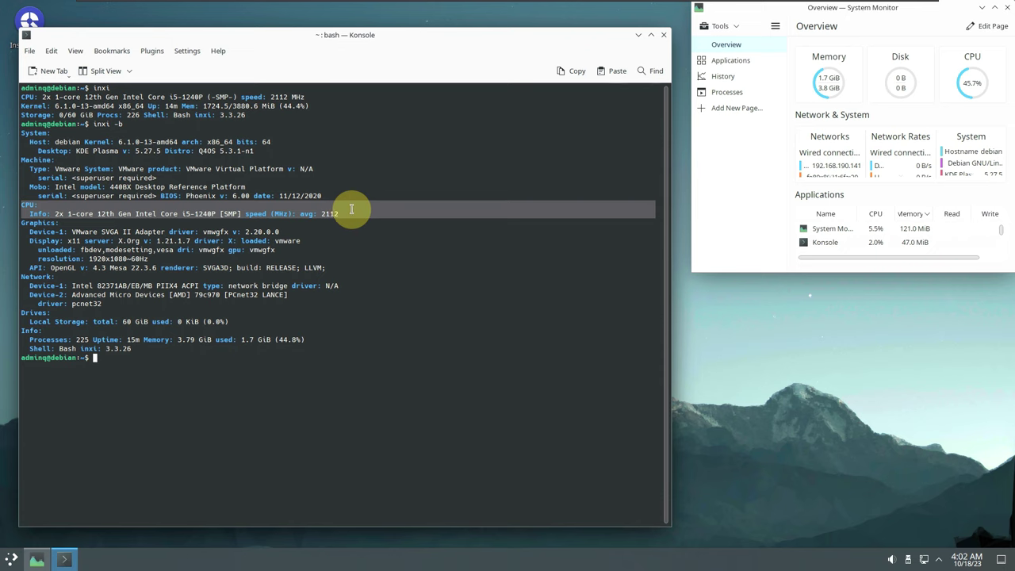
pyautogui.click(277, 231)
# Step: Examine the Graphics section of the inxi -b output, covering the adapter driver, display server, resolution and OpenGL/Mesa entries
pyautogui.moveTo(24, 222); pyautogui.dragTo(344, 252)
pyautogui.click(199, 243)
pyautogui.moveTo(203, 231); pyautogui.dragTo(291, 231)
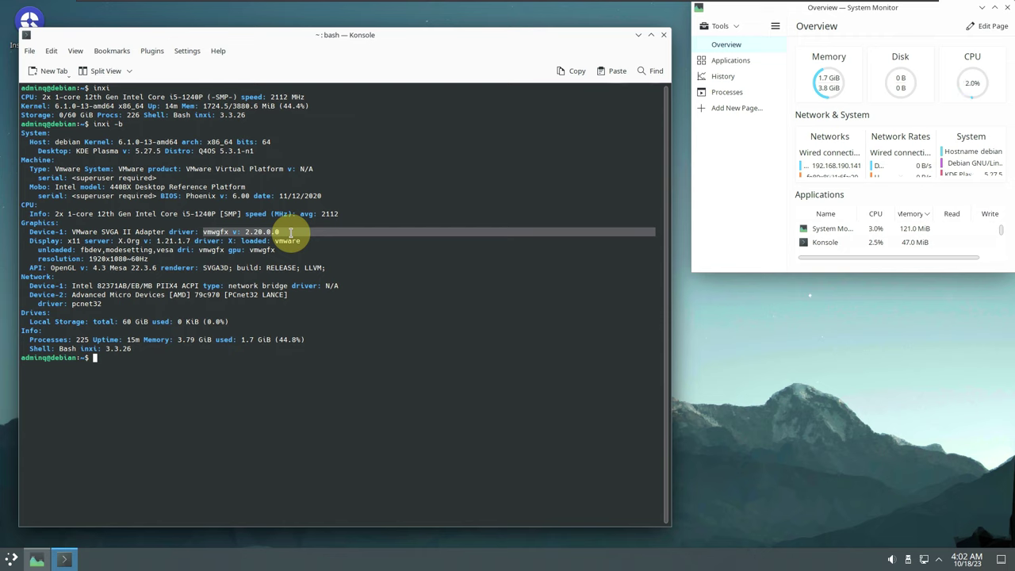
pyautogui.click(119, 237)
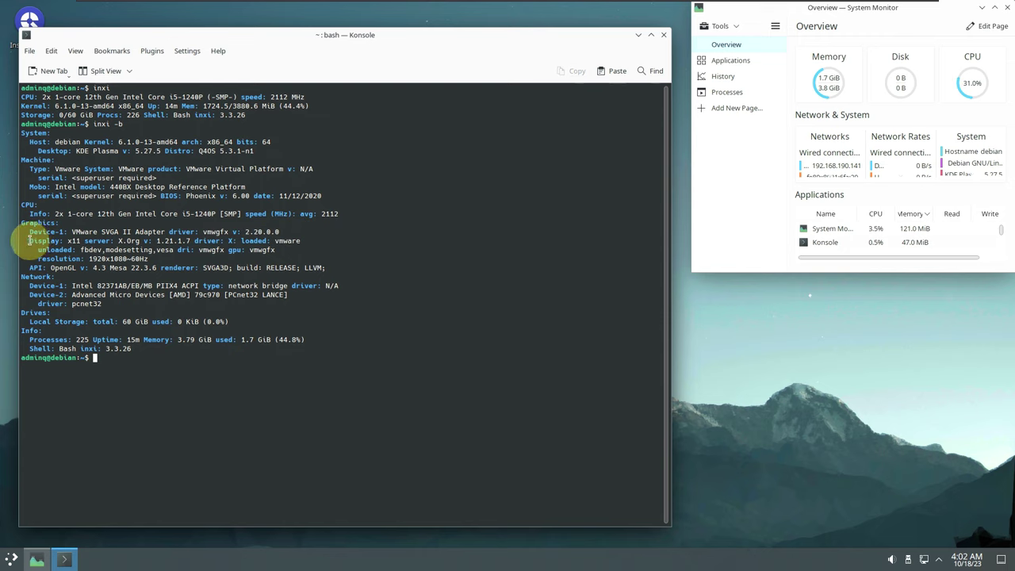
pyautogui.moveTo(29, 240); pyautogui.dragTo(188, 240)
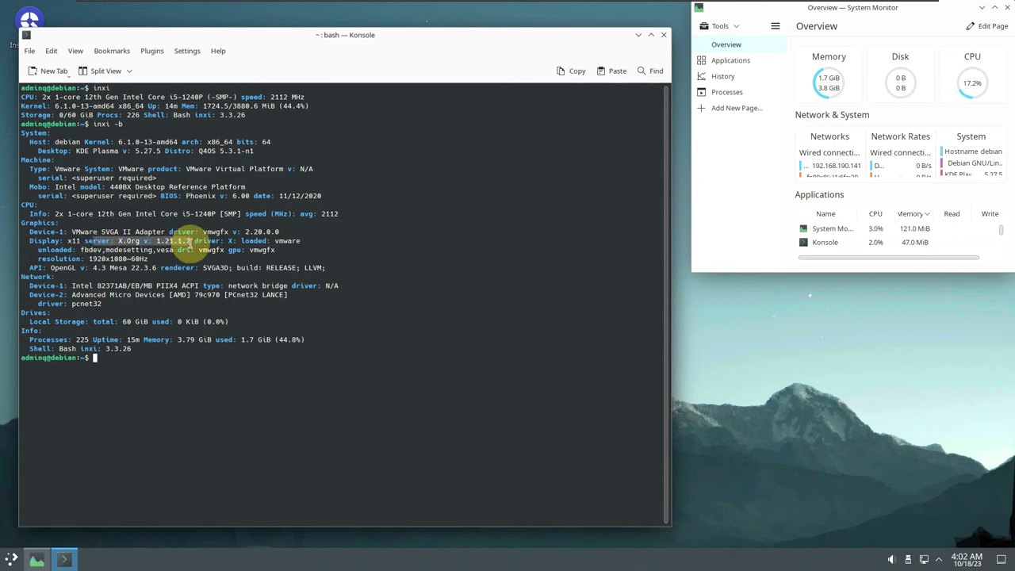
pyautogui.click(335, 240)
pyautogui.click(211, 244)
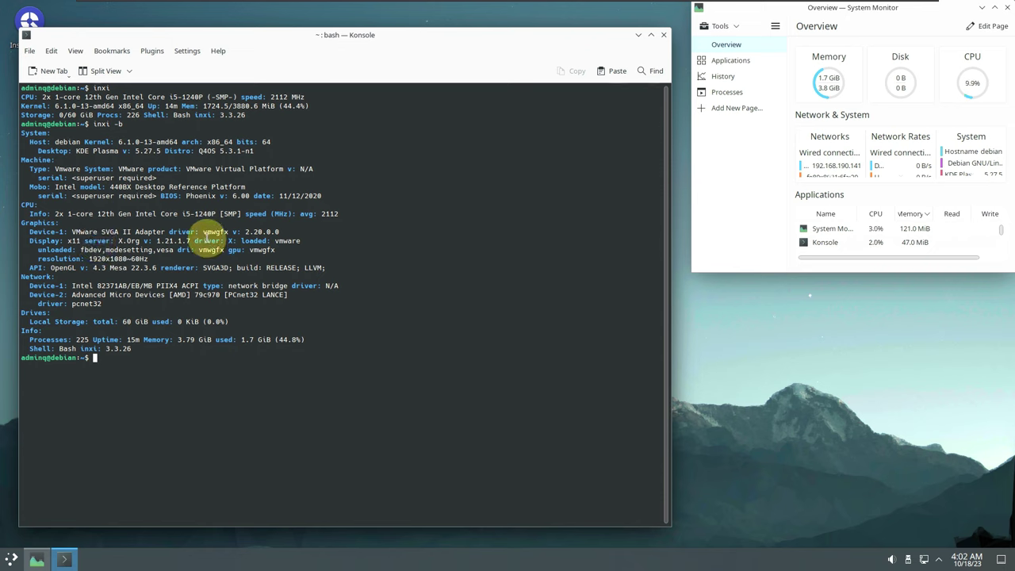
pyautogui.tripleClick(154, 259)
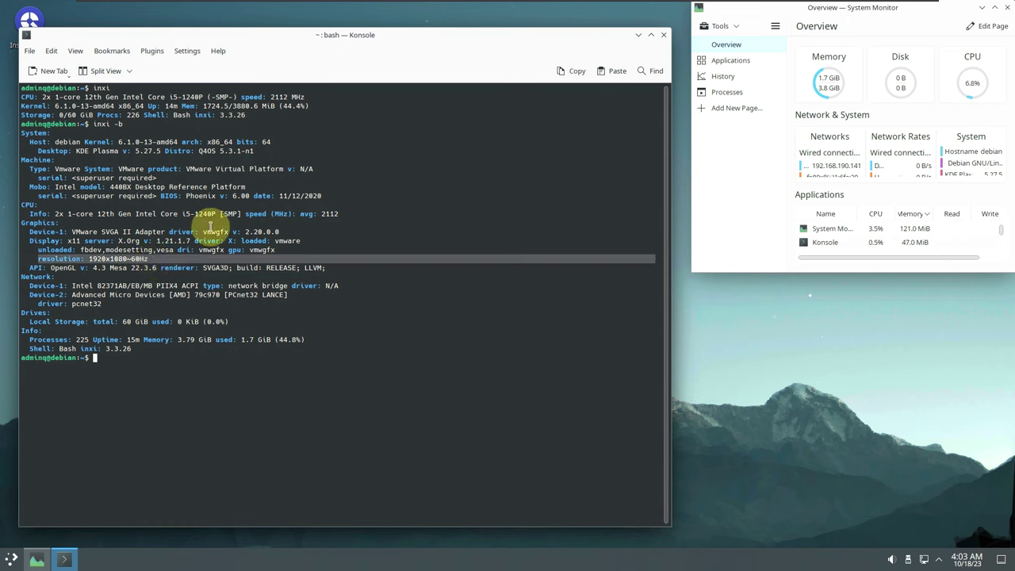
pyautogui.click(344, 357)
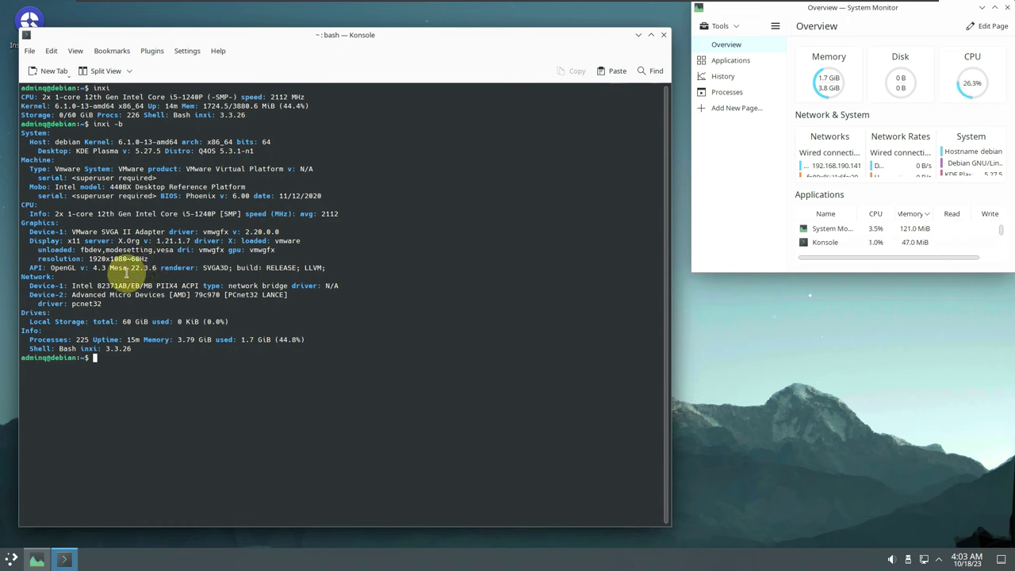
pyautogui.moveTo(49, 267); pyautogui.dragTo(156, 267)
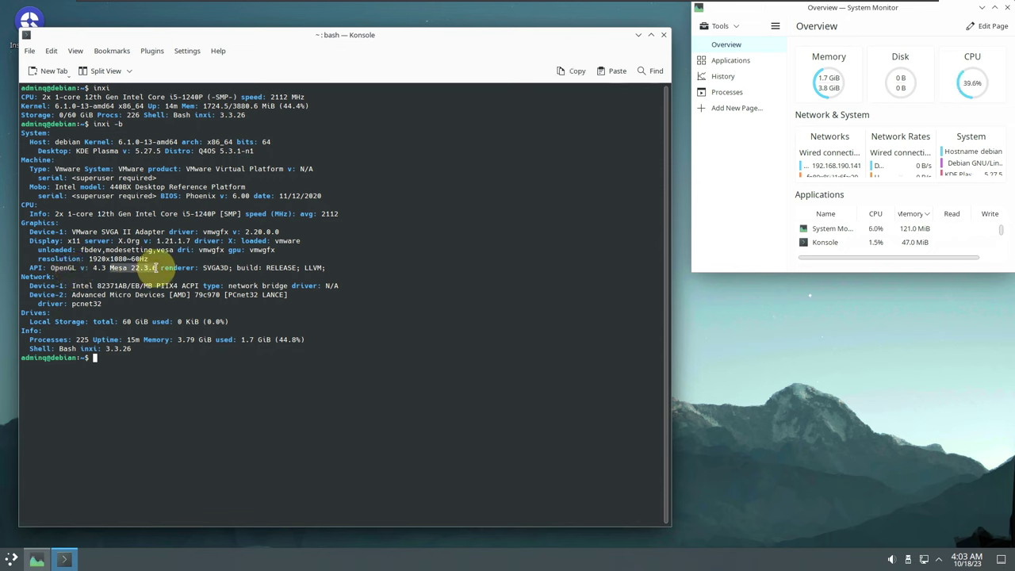
pyautogui.click(202, 272)
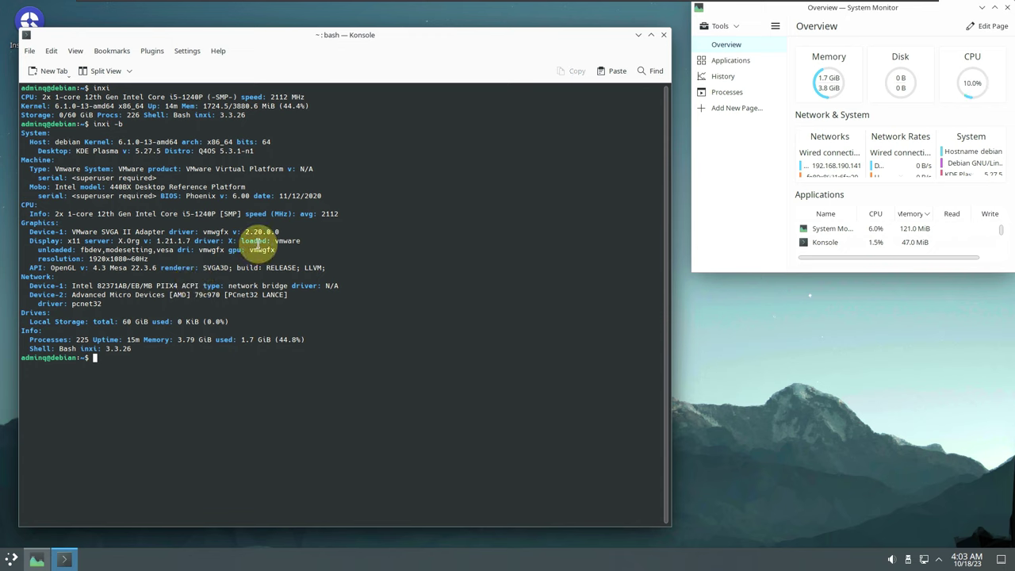
# Step: Highlight and read the Network, Drives and Info sections of the inxi -b output
pyautogui.moveTo(24, 276); pyautogui.dragTo(181, 291)
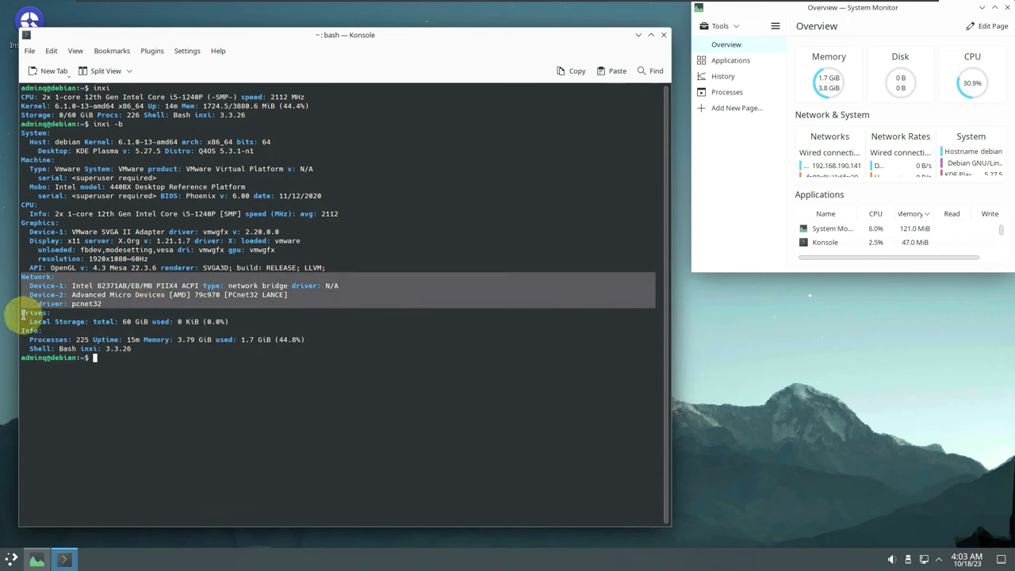
pyautogui.moveTo(23, 314); pyautogui.dragTo(219, 321)
pyautogui.click(193, 358)
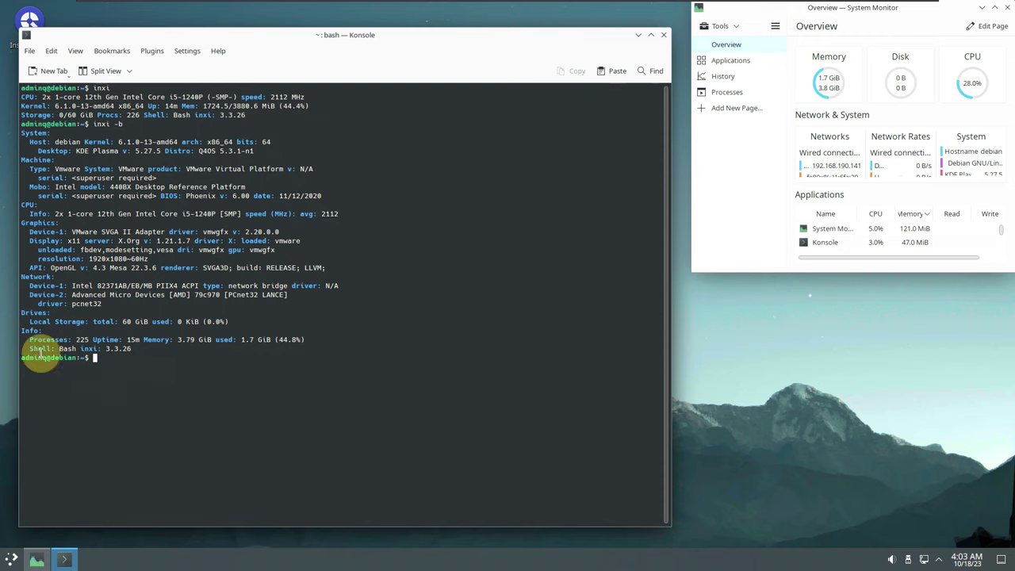
pyautogui.moveTo(23, 337); pyautogui.dragTo(153, 346)
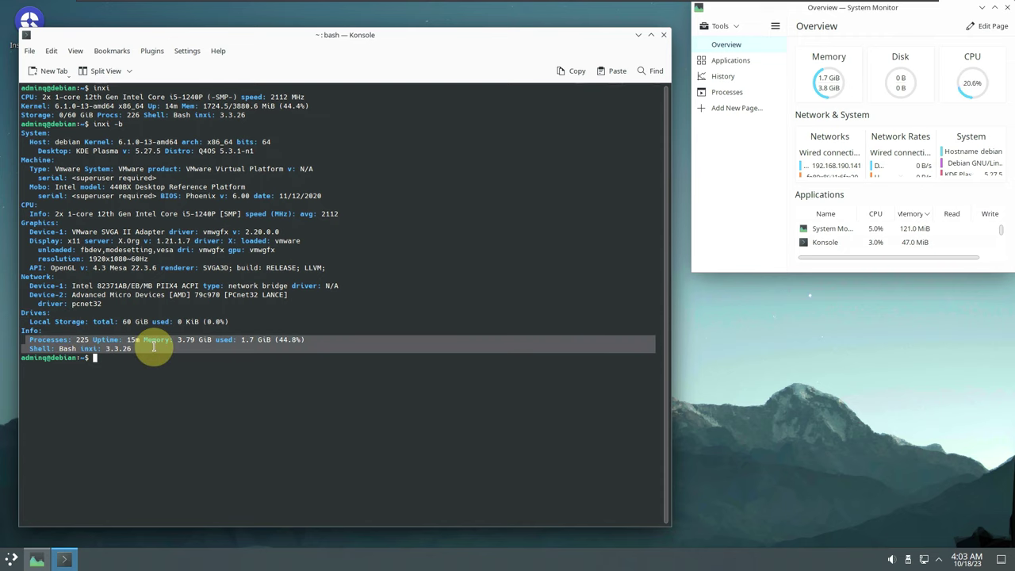
pyautogui.click(158, 348)
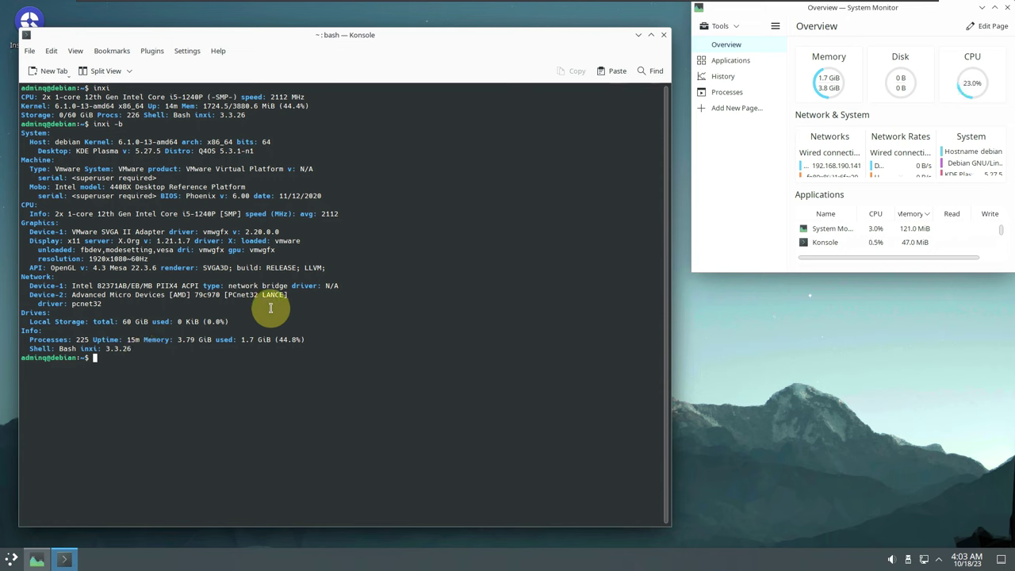
# Step: Highlight the inxi version in the Info section, and run inxi -G, cat /etc/issue and neofetch
pyautogui.moveTo(79, 349); pyautogui.dragTo(120, 349)
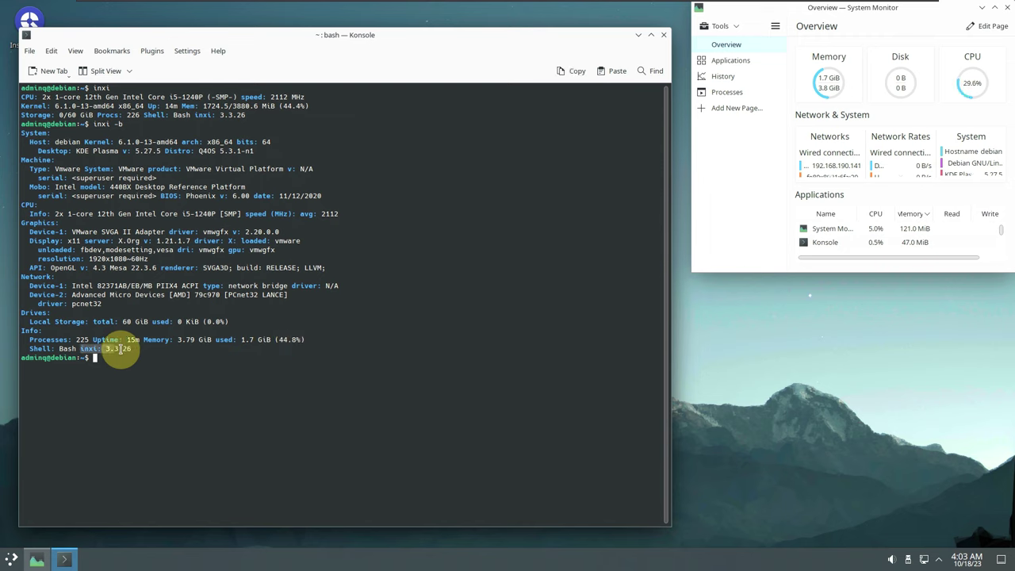
pyautogui.click(158, 366)
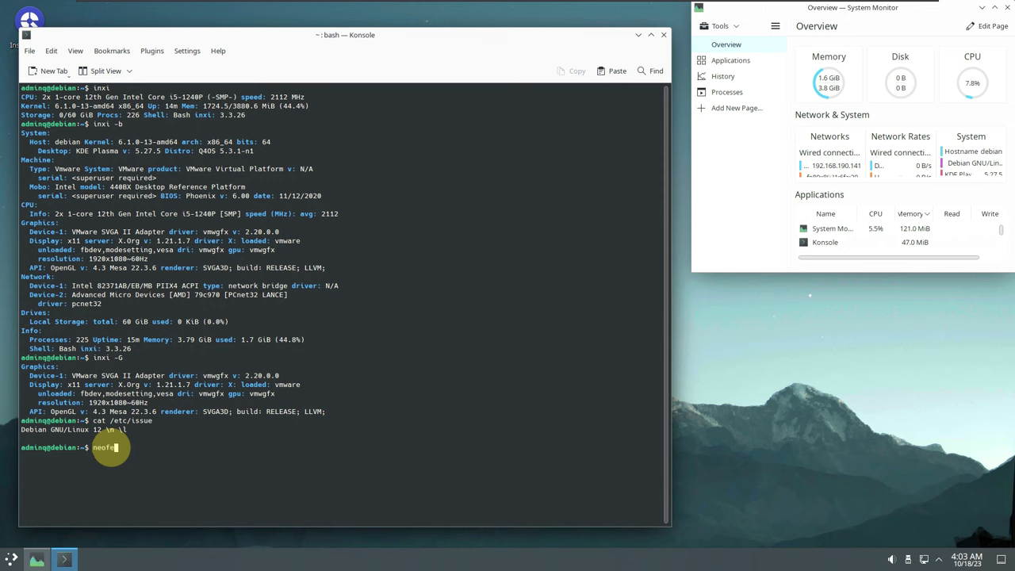
pyautogui.write('h')
pyautogui.press('Return')
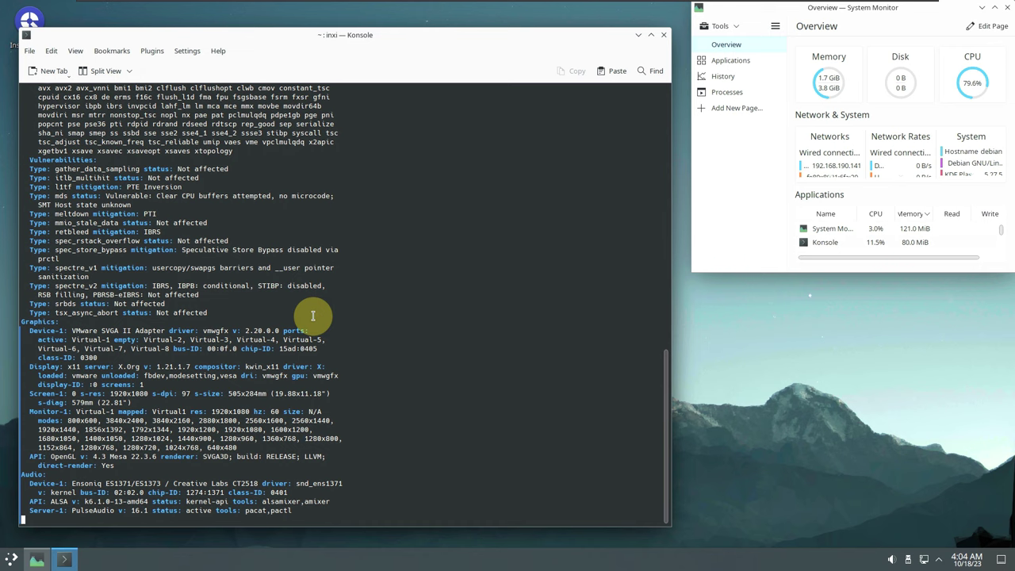
# Step: Run inxi -sv8 and highlight the System section at the start of its output
pyautogui.scroll(20, 313, 314)
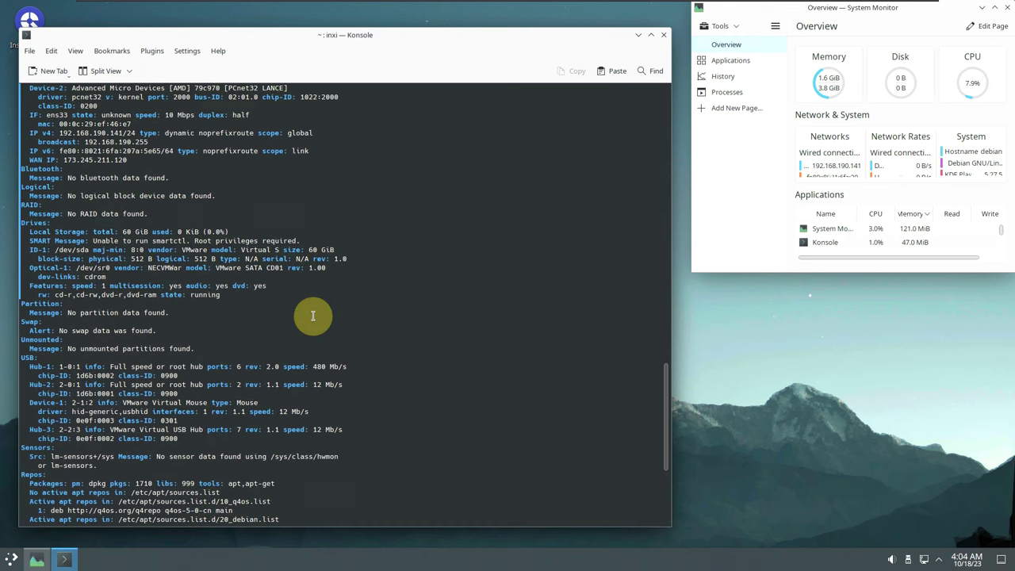
pyautogui.scroll(14, 313, 315)
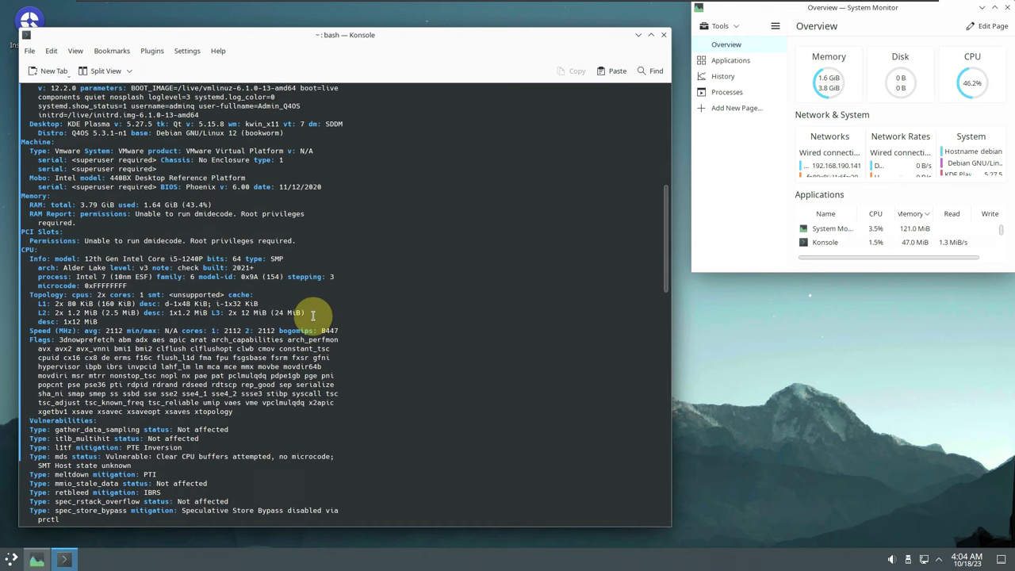
pyautogui.scroll(1, 305, 312)
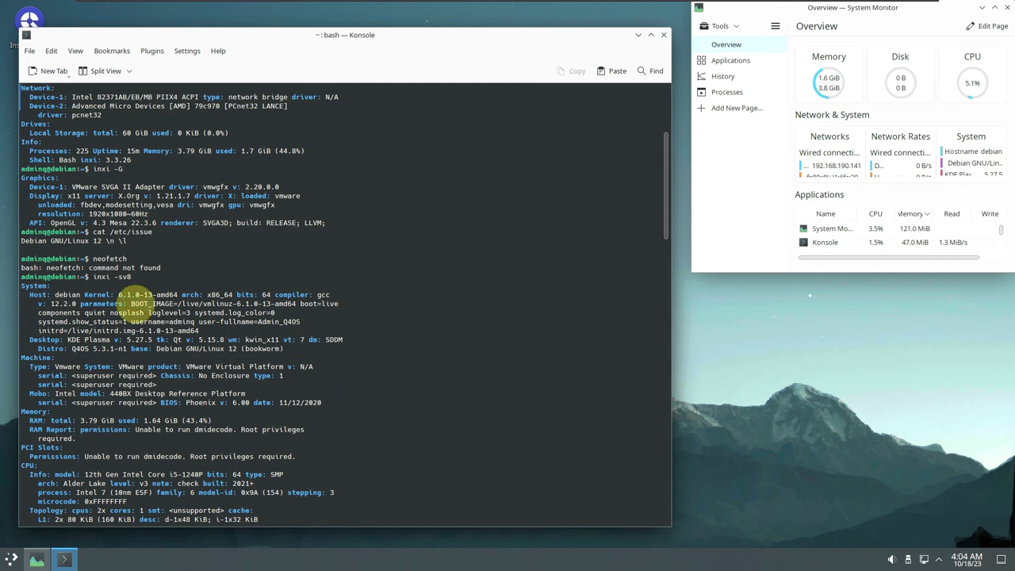
pyautogui.moveTo(22, 285); pyautogui.dragTo(333, 350)
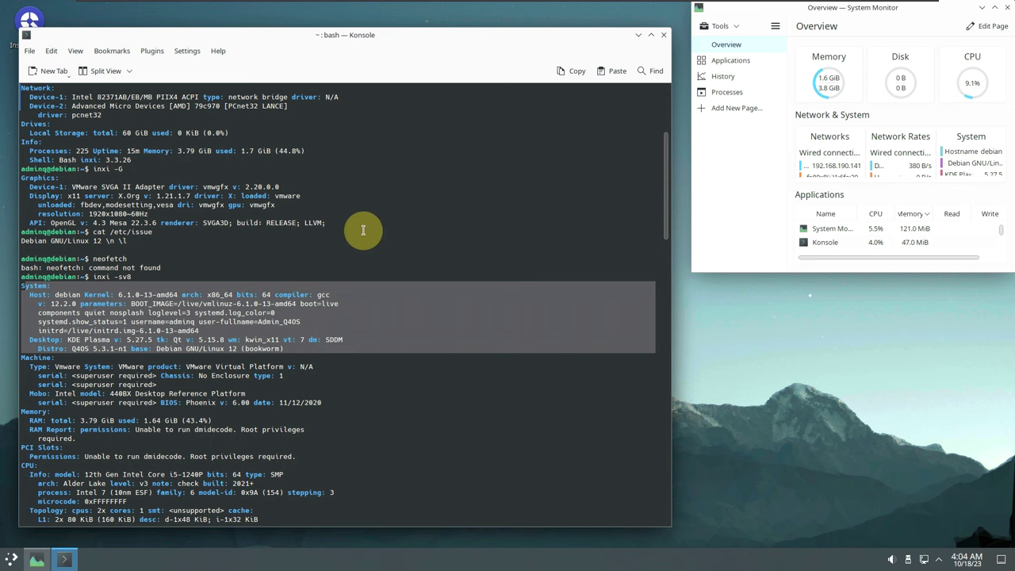
# Step: Highlight and read the Machine, Memory and PCI Slots sections of the inxi -sv8 output
pyautogui.scroll(-2, 363, 229)
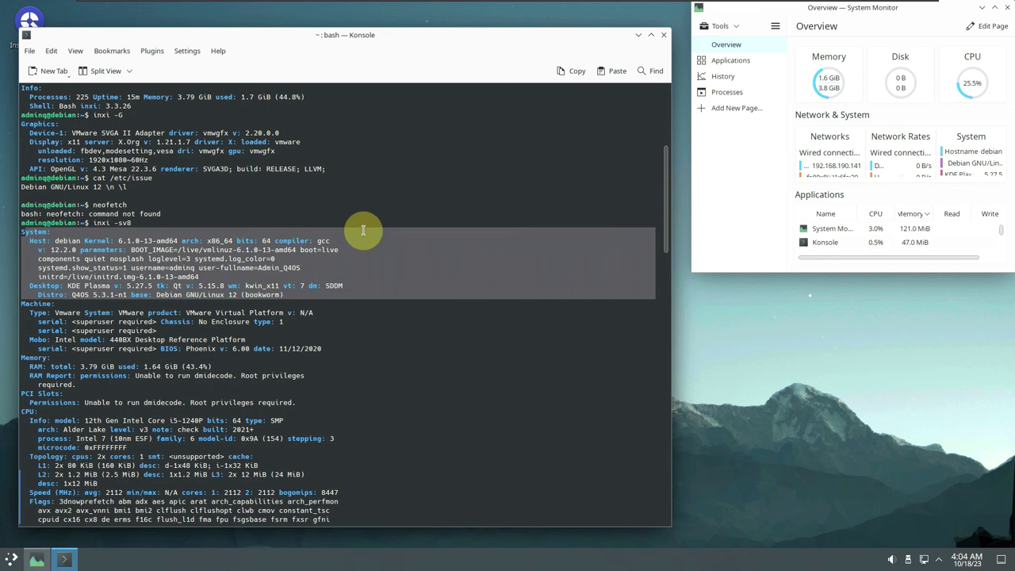
pyautogui.scroll(-1, 363, 230)
pyautogui.moveTo(22, 277); pyautogui.dragTo(326, 323)
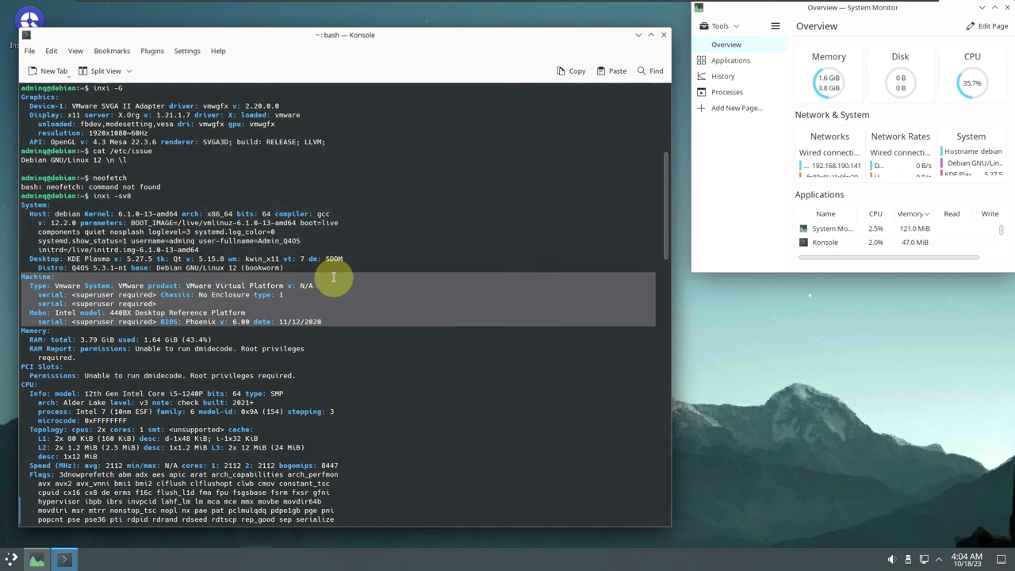
pyautogui.scroll(-3, 336, 276)
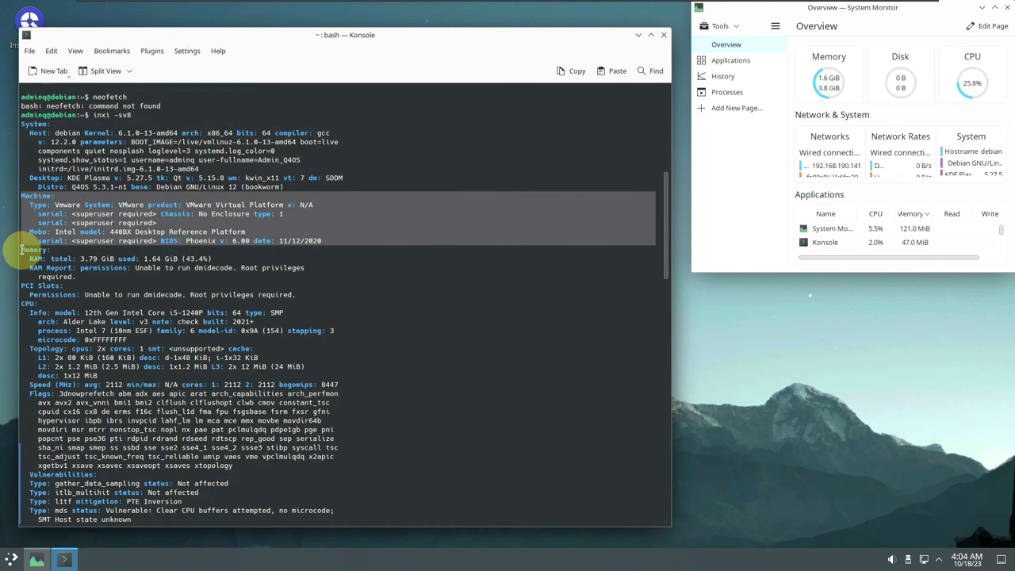
pyautogui.moveTo(22, 250); pyautogui.dragTo(299, 298)
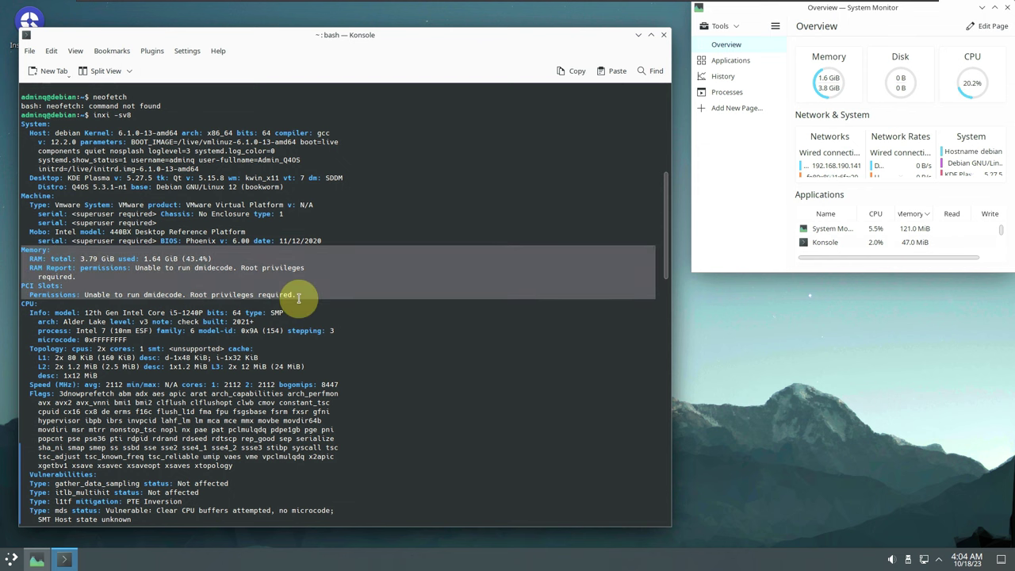
# Step: Highlight and read the CPU section of the inxi -sv8 output, including its flags and Vulnerabilities list
pyautogui.scroll(-2, 340, 290)
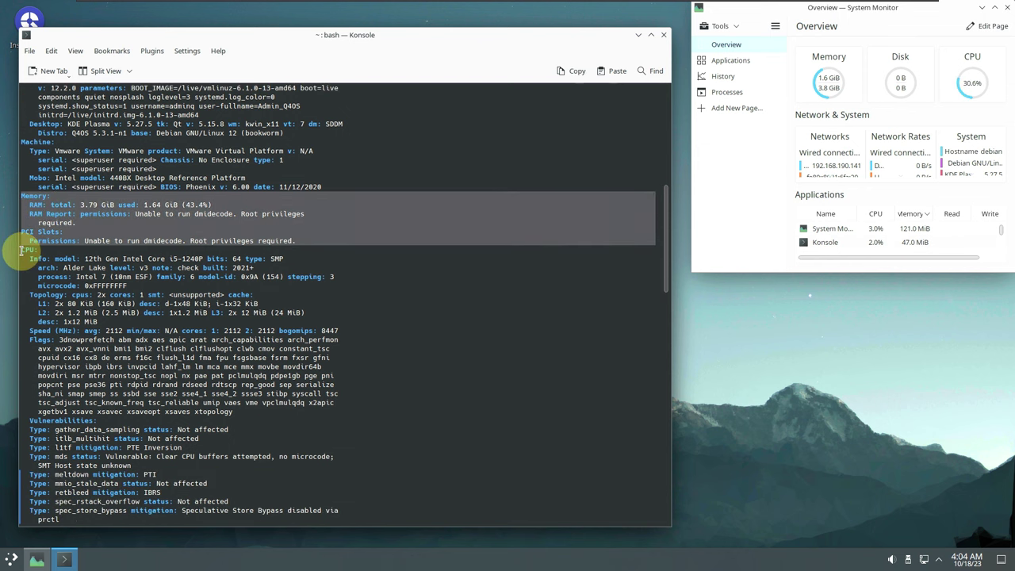
pyautogui.moveTo(23, 249); pyautogui.dragTo(370, 410)
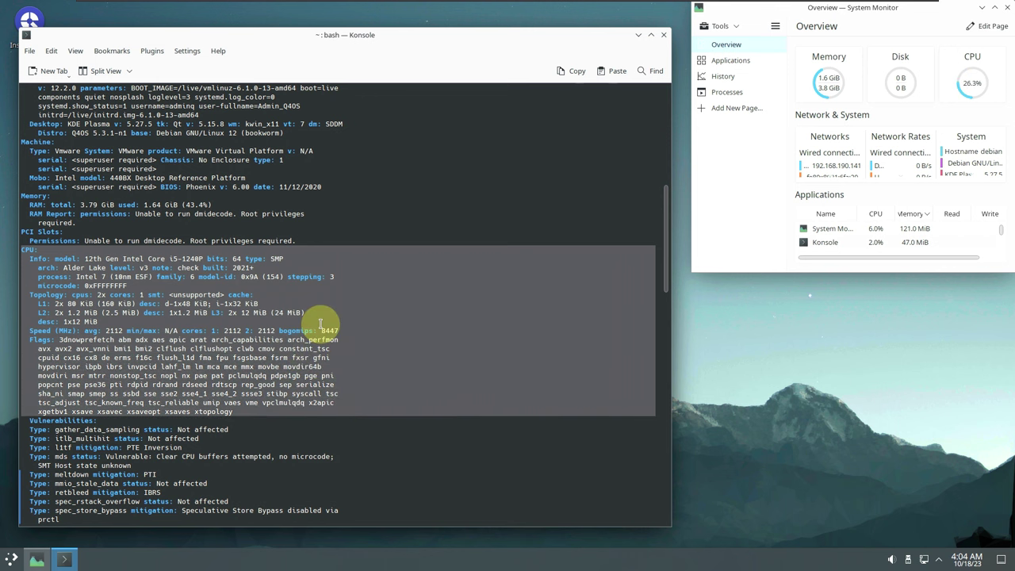
pyautogui.scroll(-1, 323, 322)
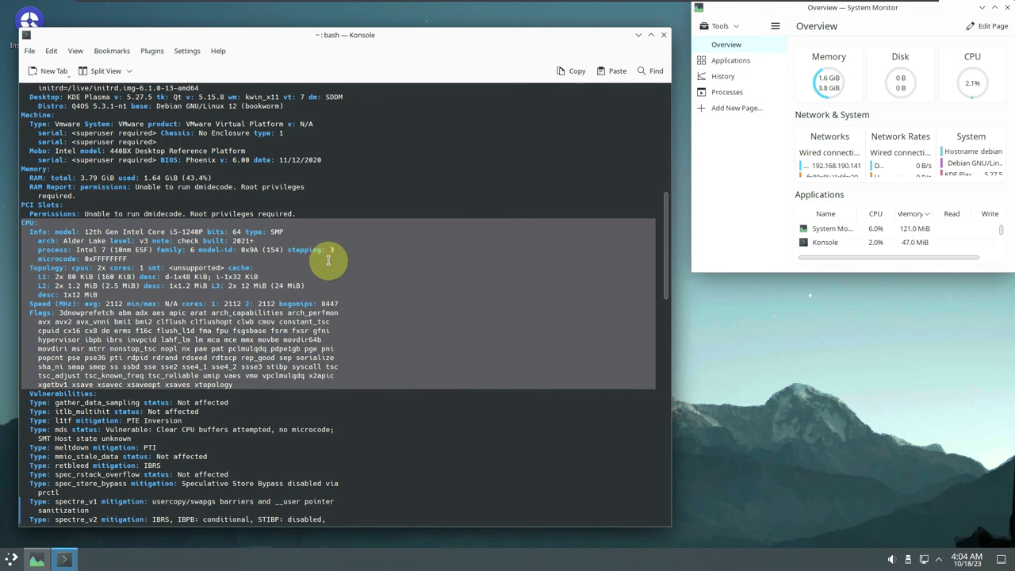
pyautogui.scroll(-2, 327, 260)
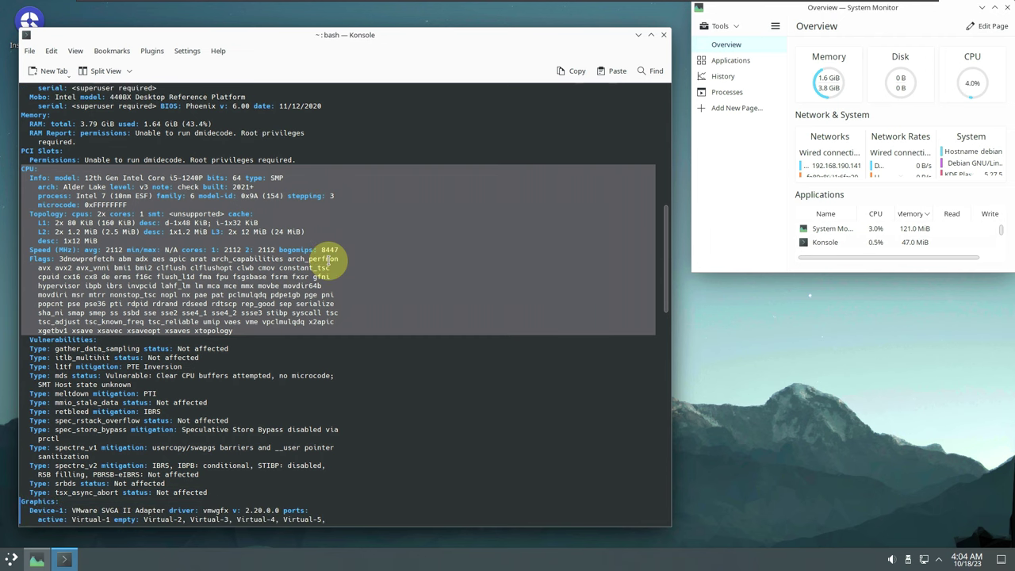
pyautogui.scroll(-3, 327, 260)
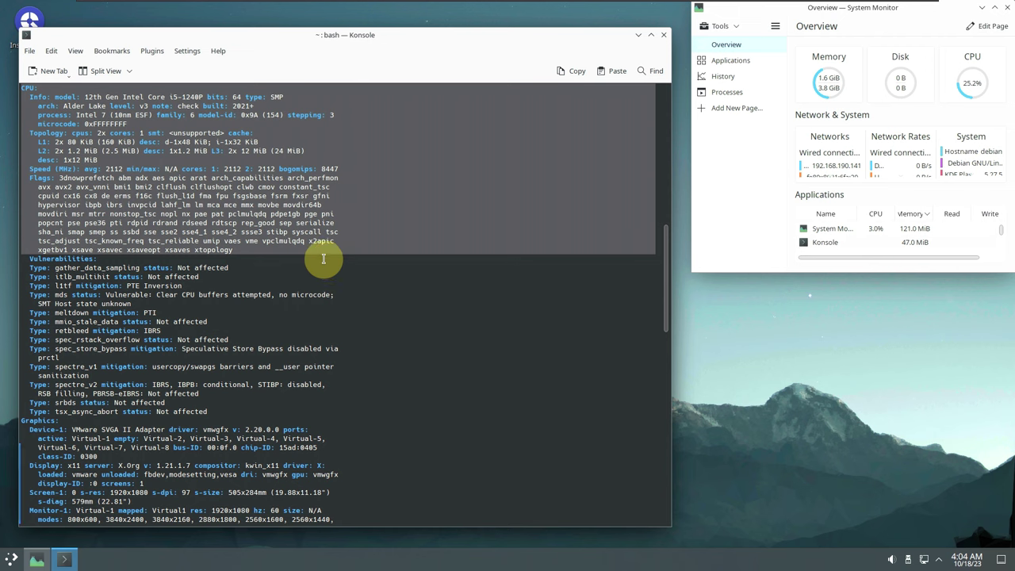
pyautogui.moveTo(29, 260); pyautogui.dragTo(325, 408)
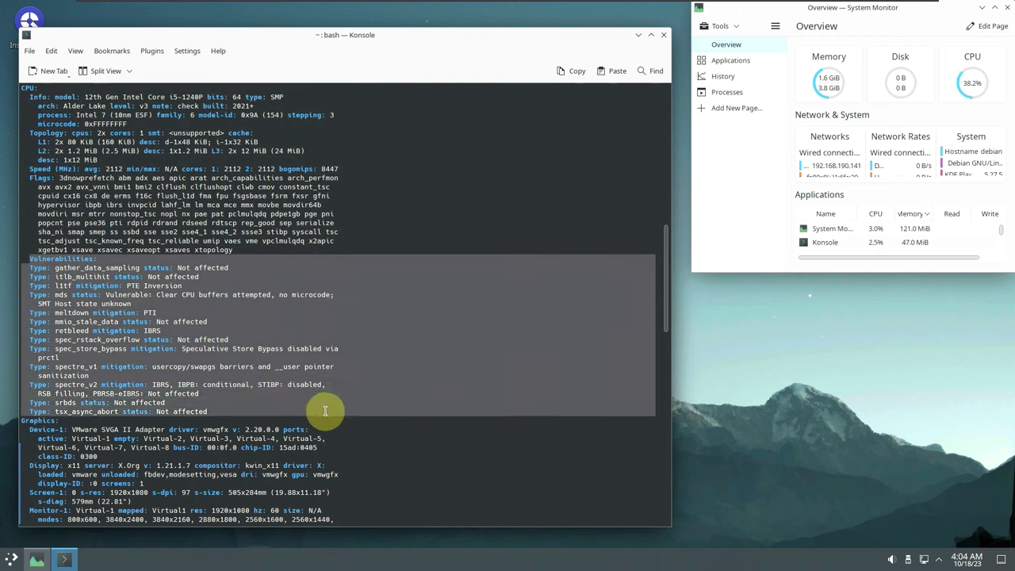
# Step: Highlight and read the Graphics section of the inxi -sv8 output, from the adapter device to the direct-render entry
pyautogui.scroll(-1, 390, 221)
pyautogui.scroll(-5, 390, 221)
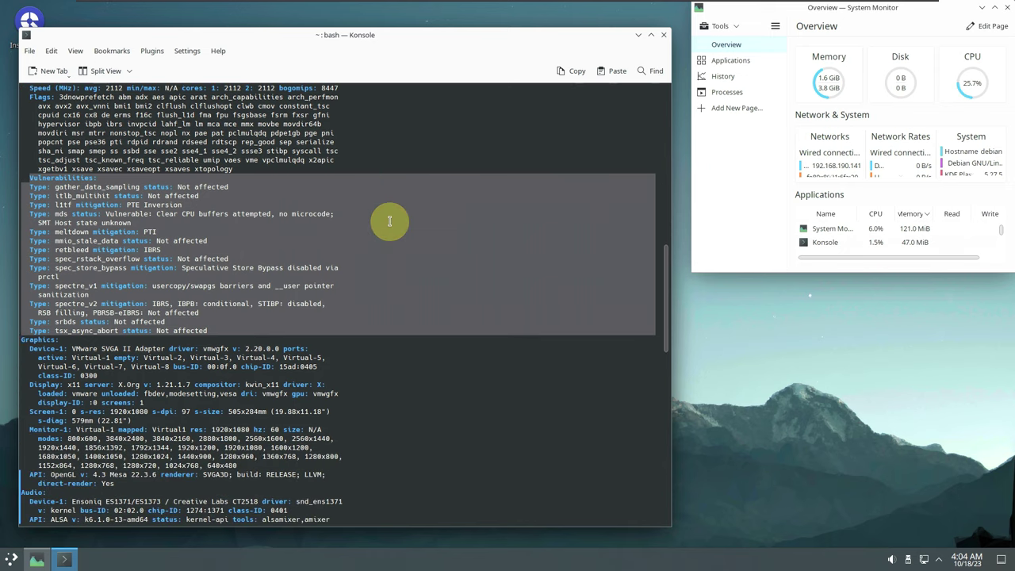
pyautogui.click(444, 243)
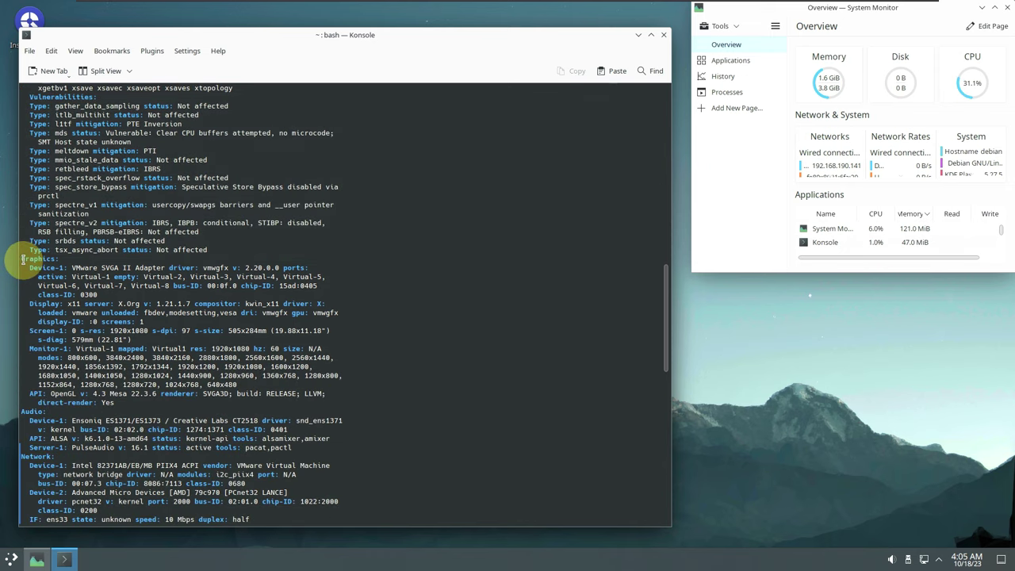
pyautogui.moveTo(22, 259); pyautogui.dragTo(388, 401)
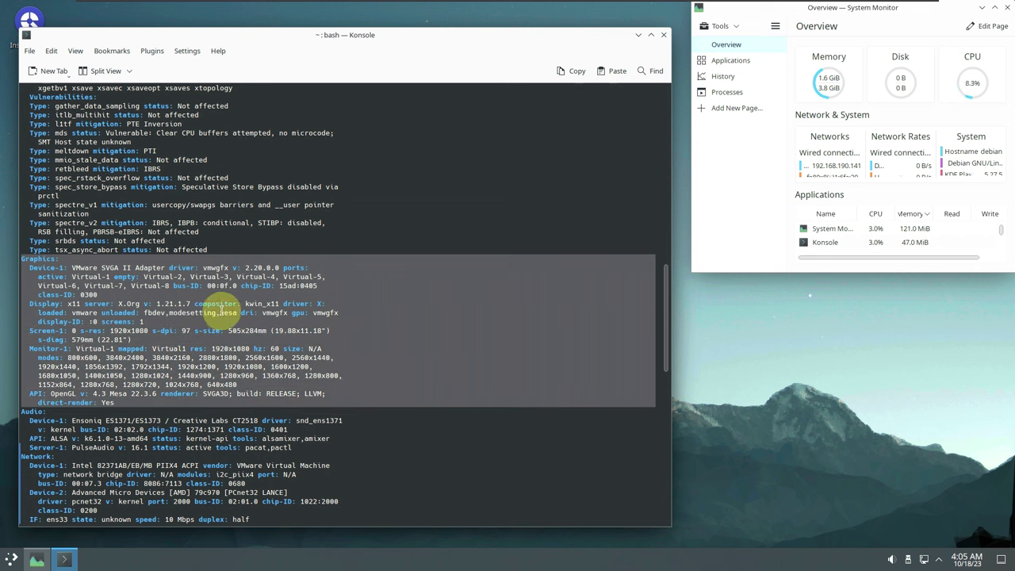
# Step: Examine the Audio section of the inxi -sv8 output, highlighting the PulseAudio server version and the ALSA API version
pyautogui.scroll(-1, 358, 232)
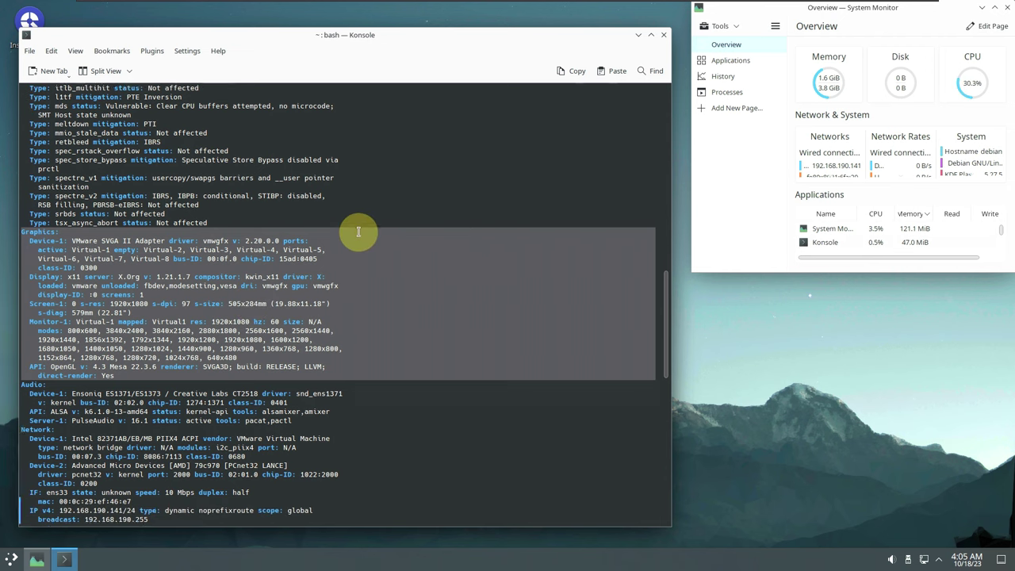
pyautogui.scroll(-3, 358, 232)
pyautogui.click(382, 317)
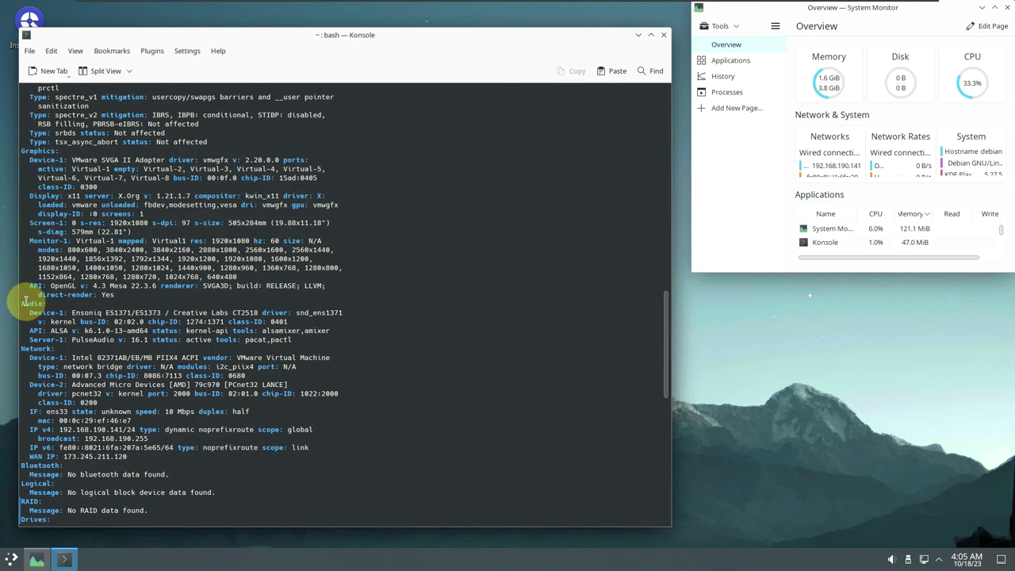
pyautogui.moveTo(22, 303); pyautogui.dragTo(302, 343)
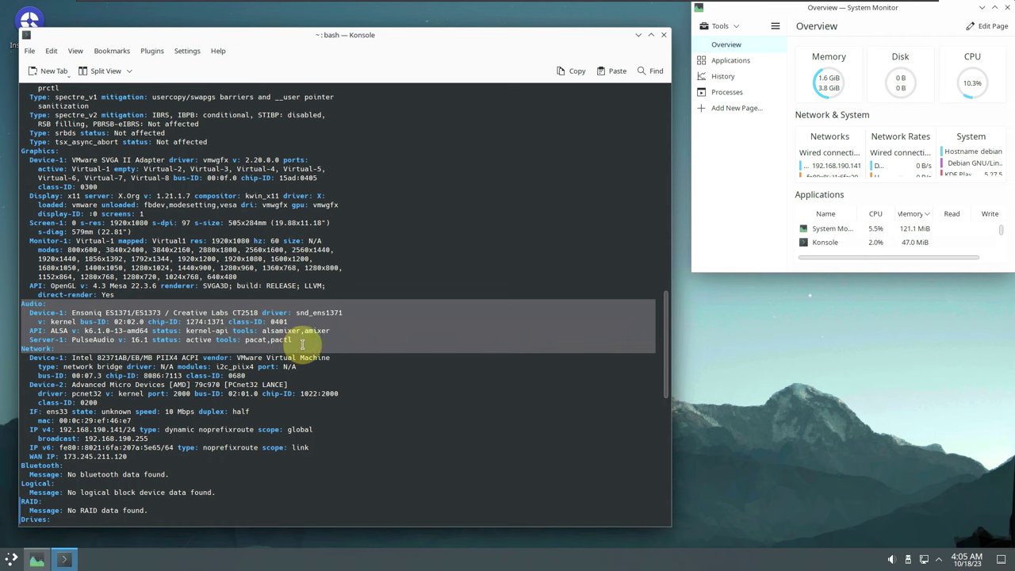
pyautogui.click(73, 340)
pyautogui.tripleClick(135, 340)
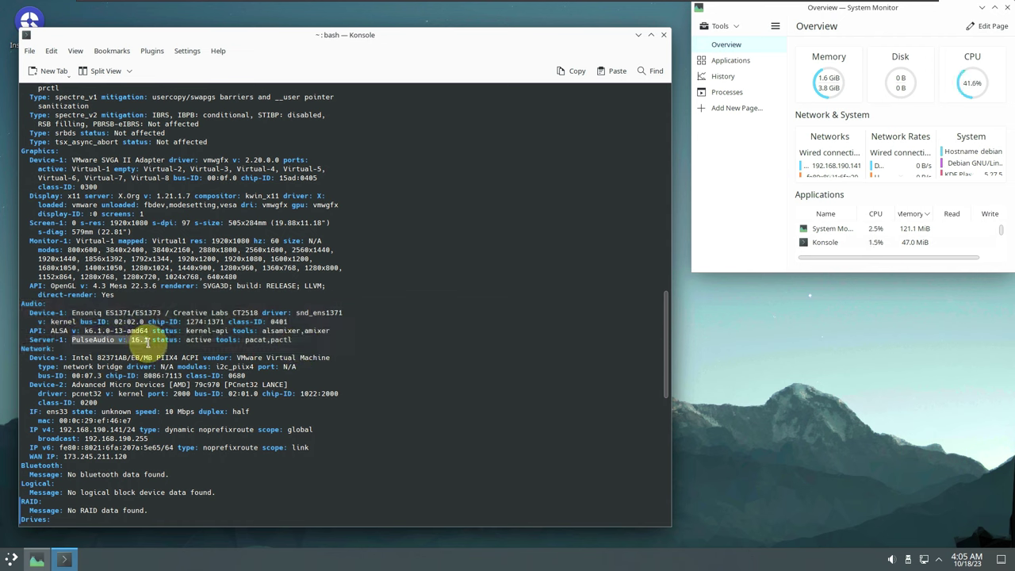
pyautogui.click(116, 348)
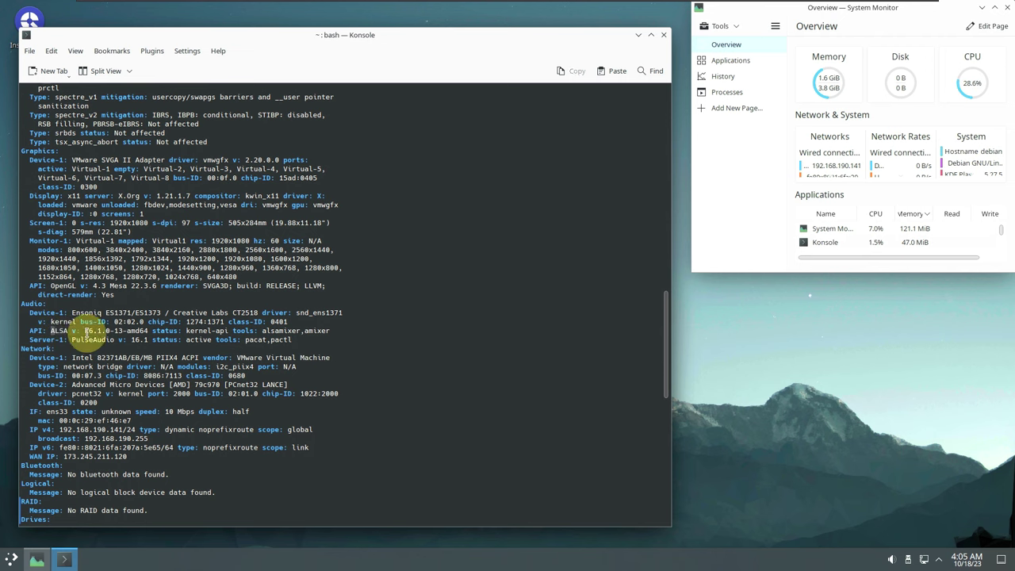
pyautogui.moveTo(51, 330); pyautogui.dragTo(145, 334)
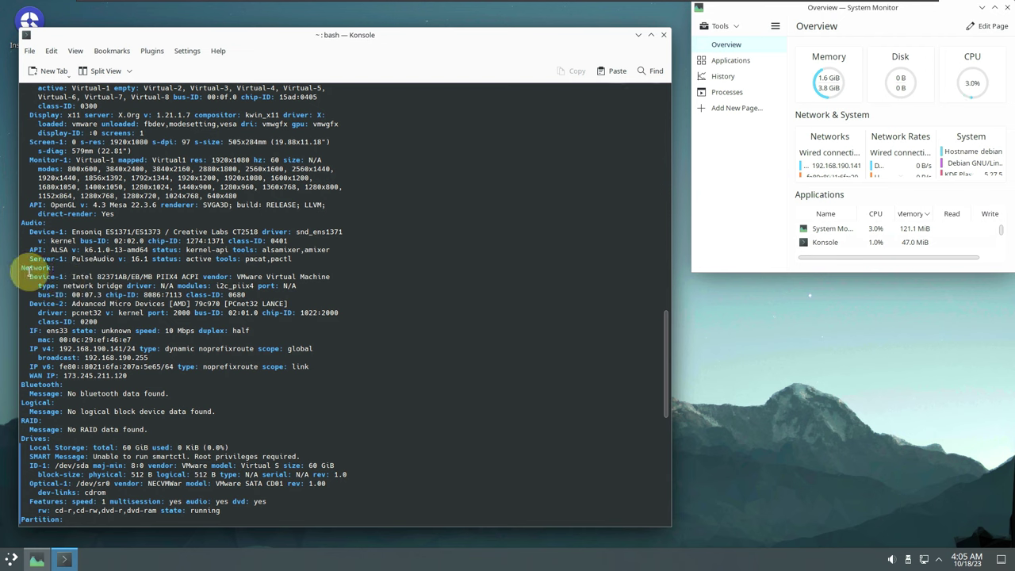
# Step: Highlight and read the inxi -sv8 output from the Network and Bluetooth sections through Drives, USB and Sensors
pyautogui.moveTo(28, 271); pyautogui.dragTo(297, 375)
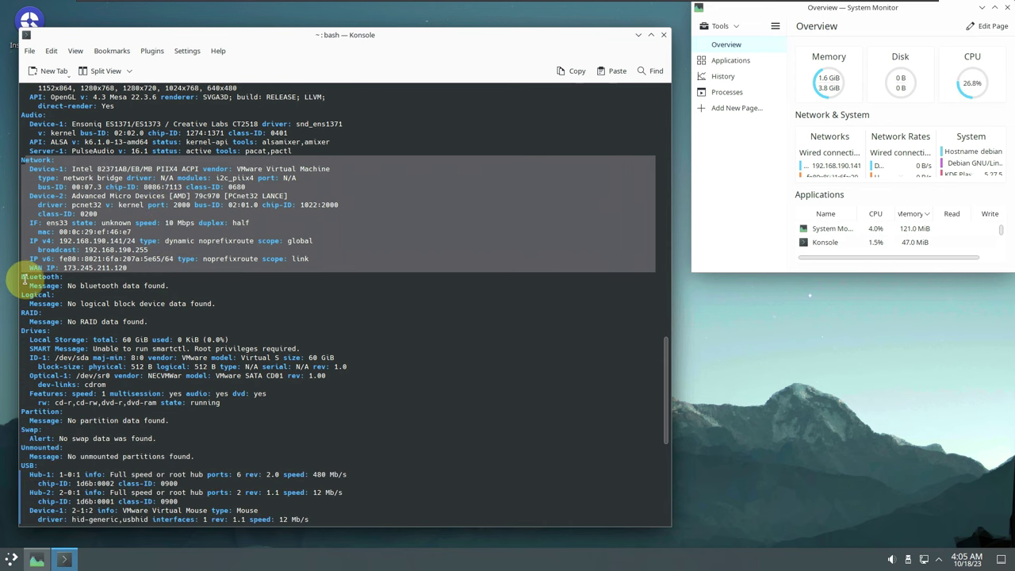
pyautogui.moveTo(22, 277); pyautogui.dragTo(168, 287)
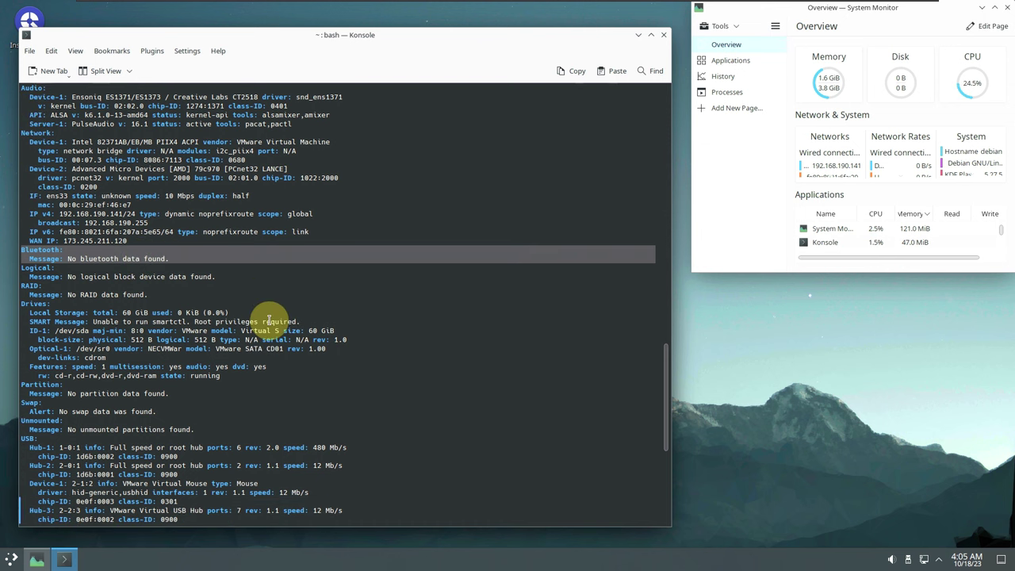
pyautogui.moveTo(19, 250); pyautogui.dragTo(389, 501)
pyautogui.scroll(-4, 379, 366)
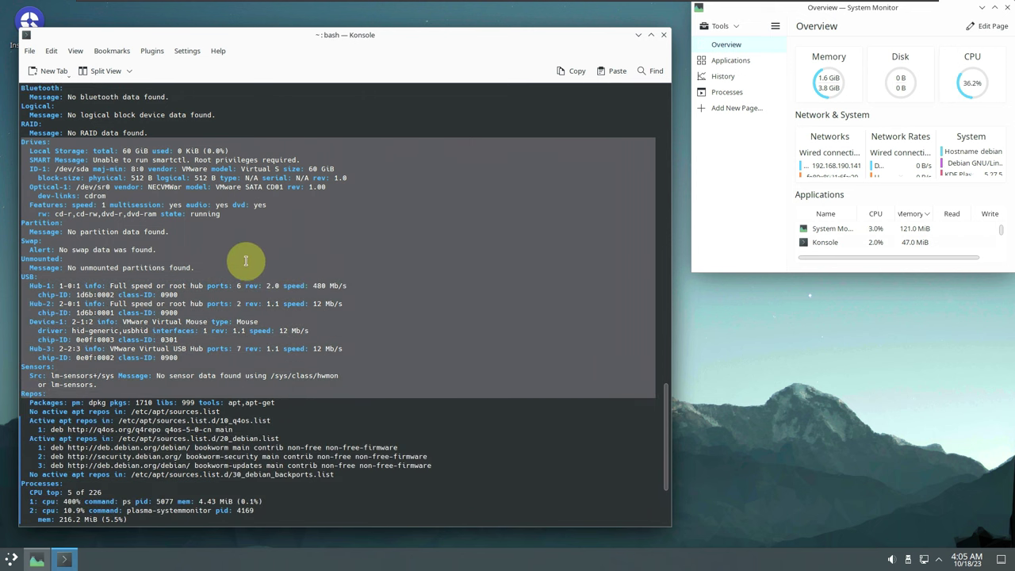
# Step: Highlight and read the Repos section and the top CPU and memory entries in the Processes section
pyautogui.moveTo(331, 482); pyautogui.dragTo(31, 384)
pyautogui.scroll(-5, 83, 327)
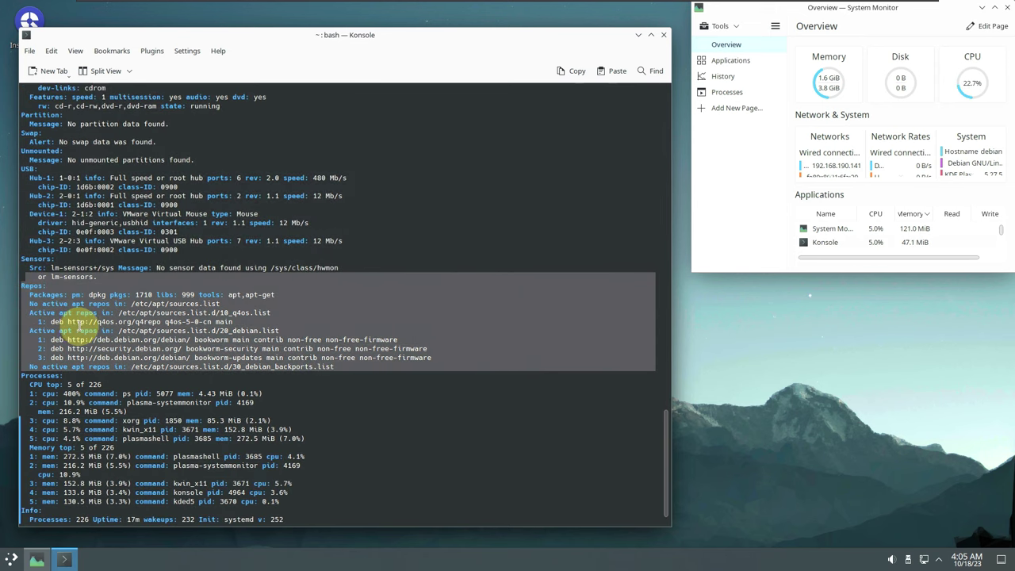
pyautogui.moveTo(24, 350); pyautogui.dragTo(279, 475)
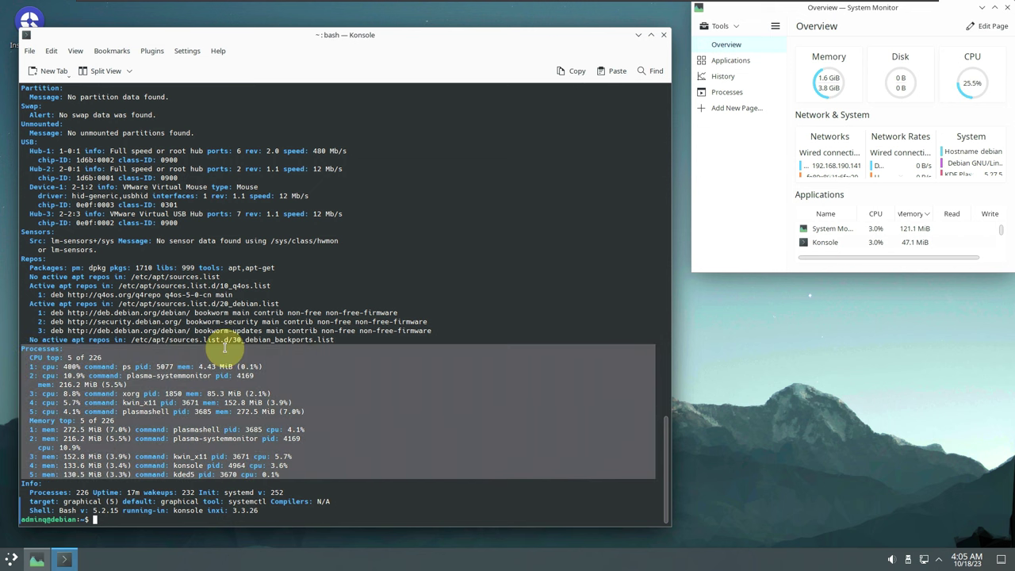
pyautogui.click(284, 507)
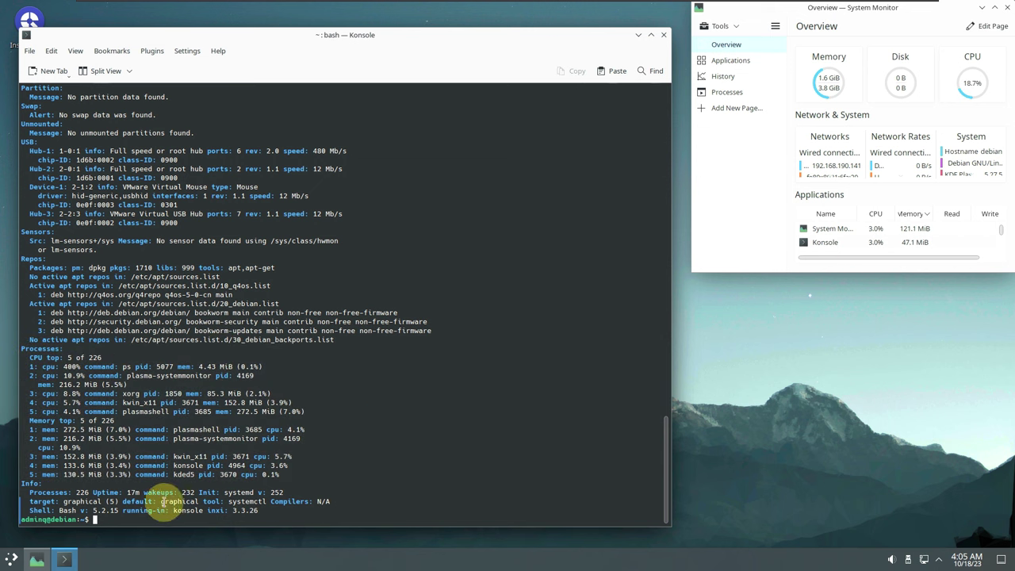
# Step: Highlight the Bash version, the systemd init entry and the wakeups entry in the final Info section
pyautogui.moveTo(58, 512); pyautogui.dragTo(115, 513)
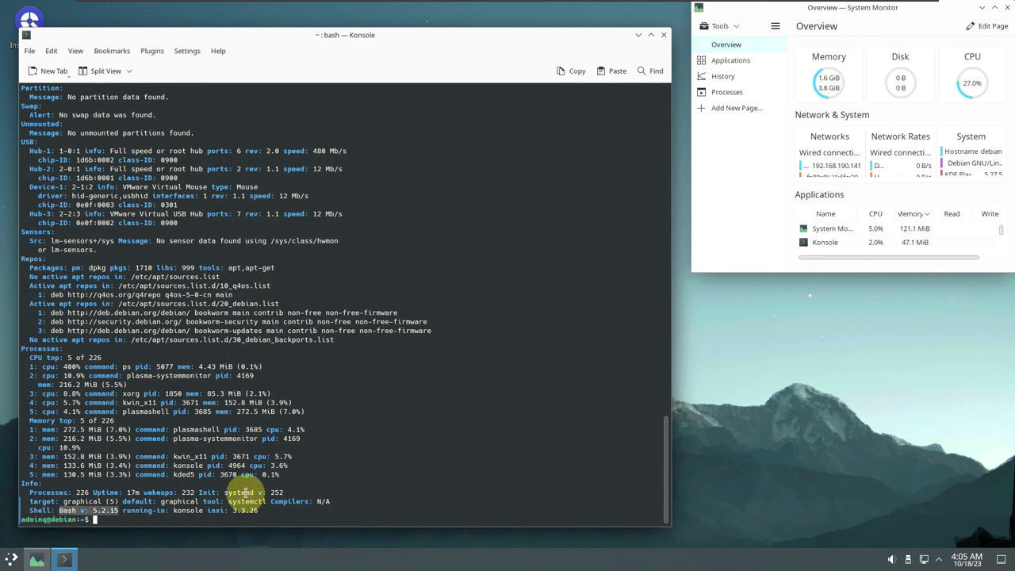
pyautogui.moveTo(224, 493); pyautogui.dragTo(264, 494)
pyautogui.click(305, 485)
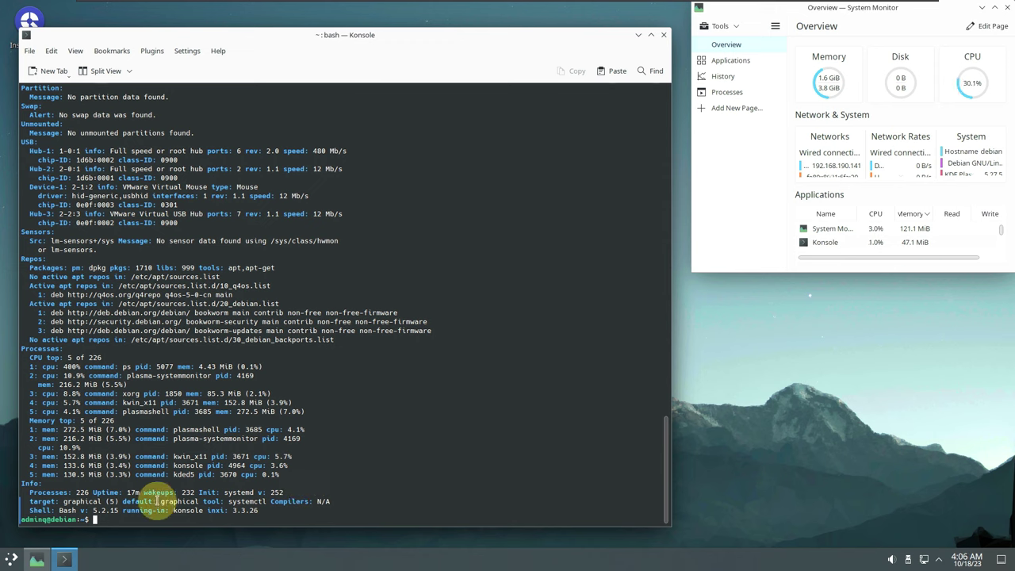
pyautogui.moveTo(143, 492); pyautogui.dragTo(195, 493)
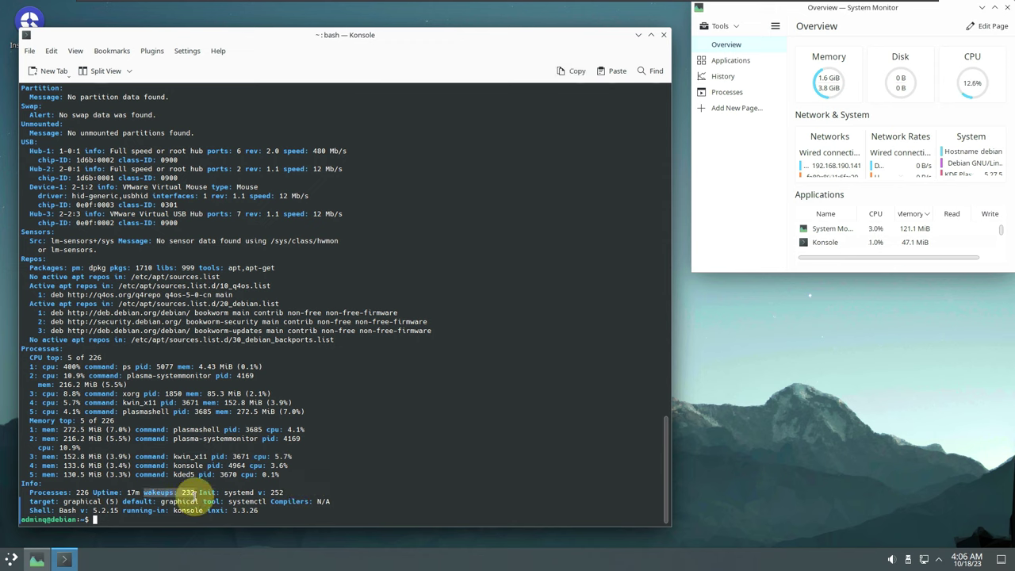
# Step: Run htop in Konsole, look through its process list, and close the terminal window while htop is still running
pyautogui.click(92, 492)
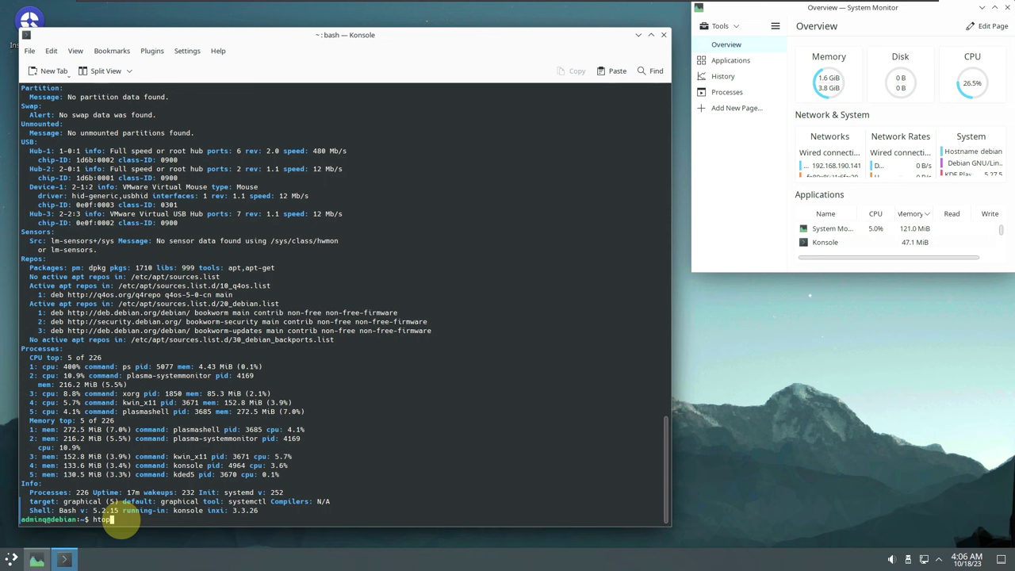
pyautogui.press('Return')
pyautogui.scroll(-10, 397, 297)
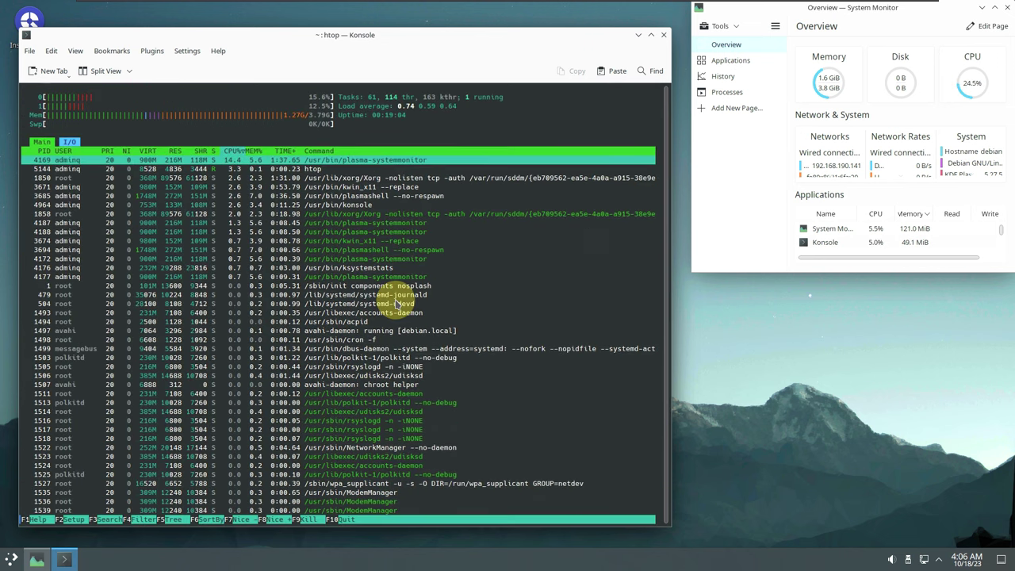
pyautogui.scroll(-10, 396, 303)
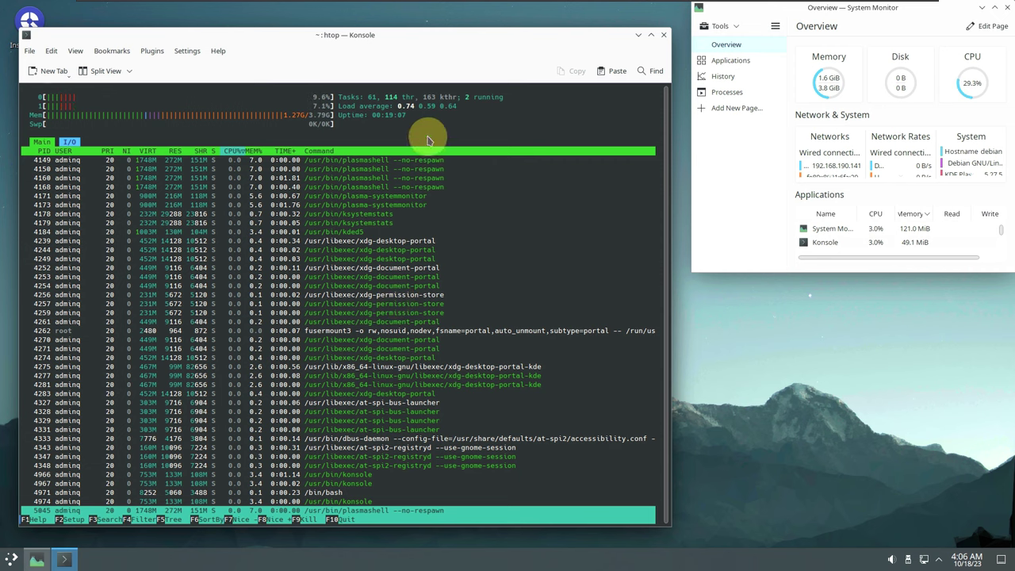
pyautogui.click(663, 36)
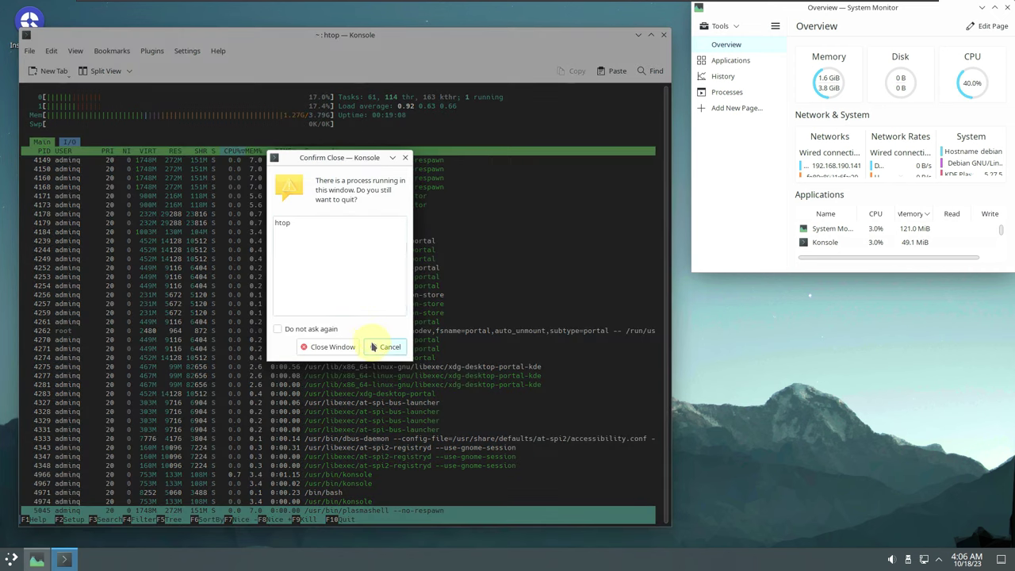
pyautogui.click(347, 345)
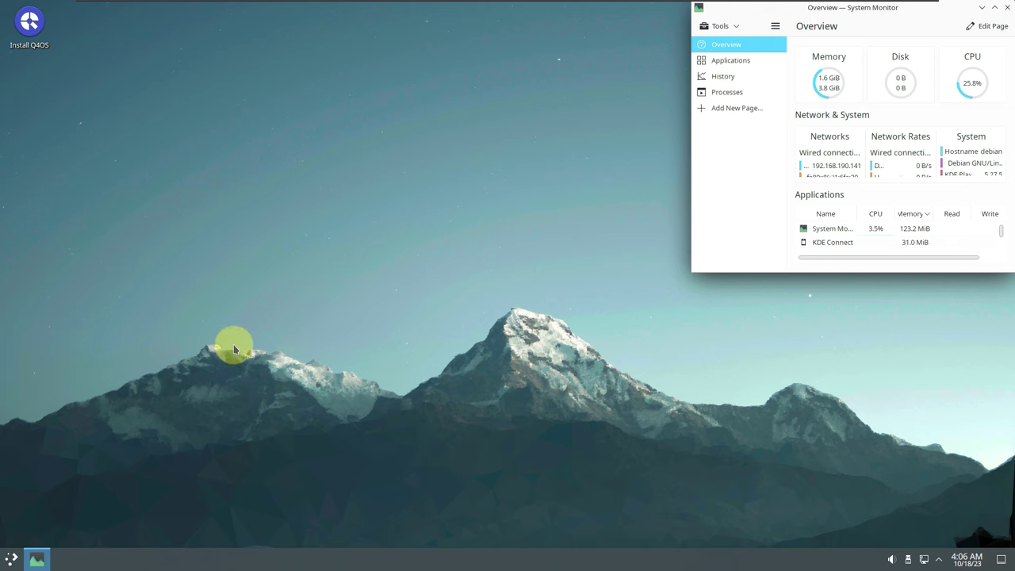
# Step: Browse the complete list of installed applications and launch the Dolphin file manager
pyautogui.click(13, 559)
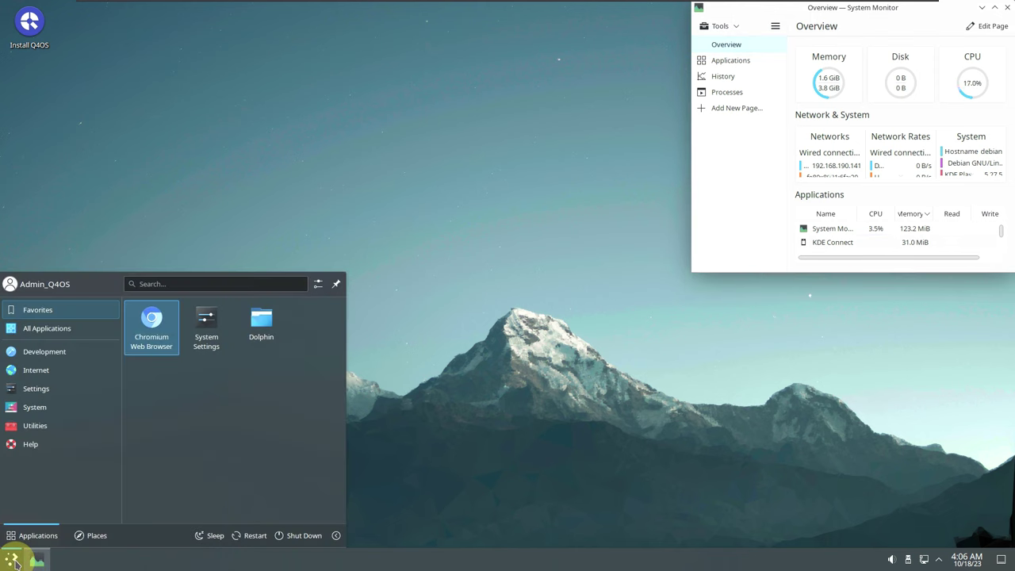
pyautogui.click(70, 328)
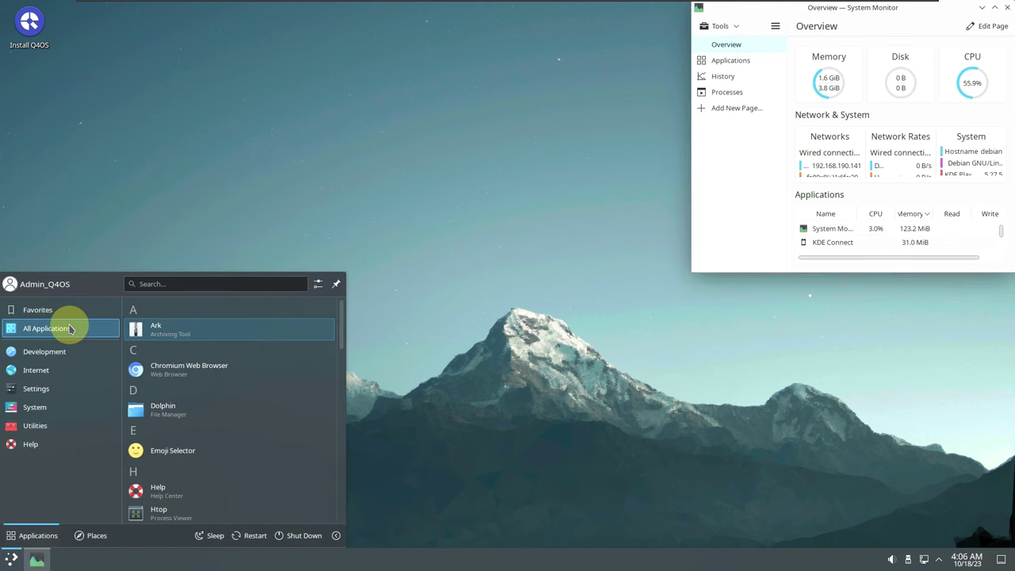
pyautogui.scroll(-10, 220, 341)
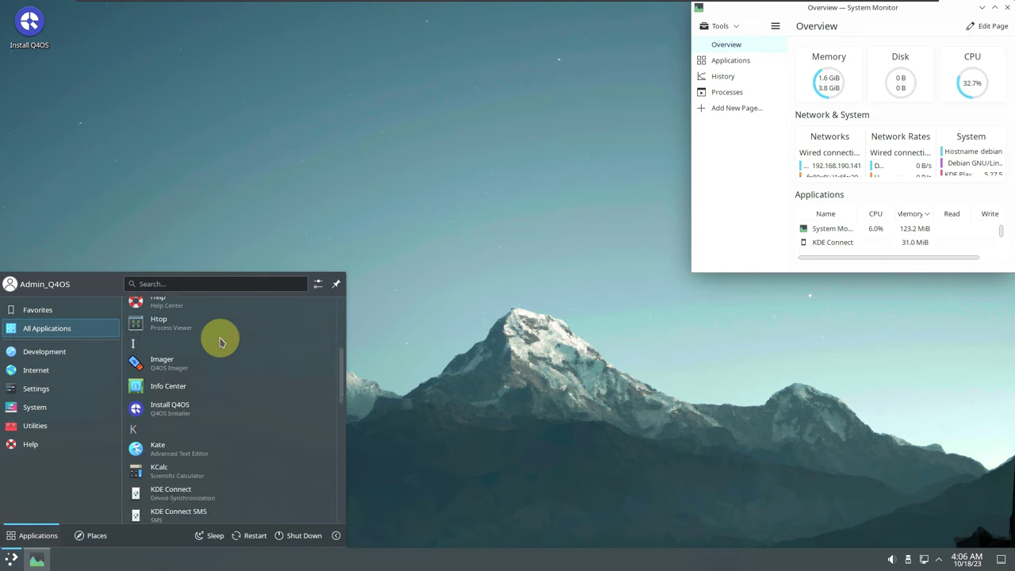
pyautogui.scroll(-5, 220, 341)
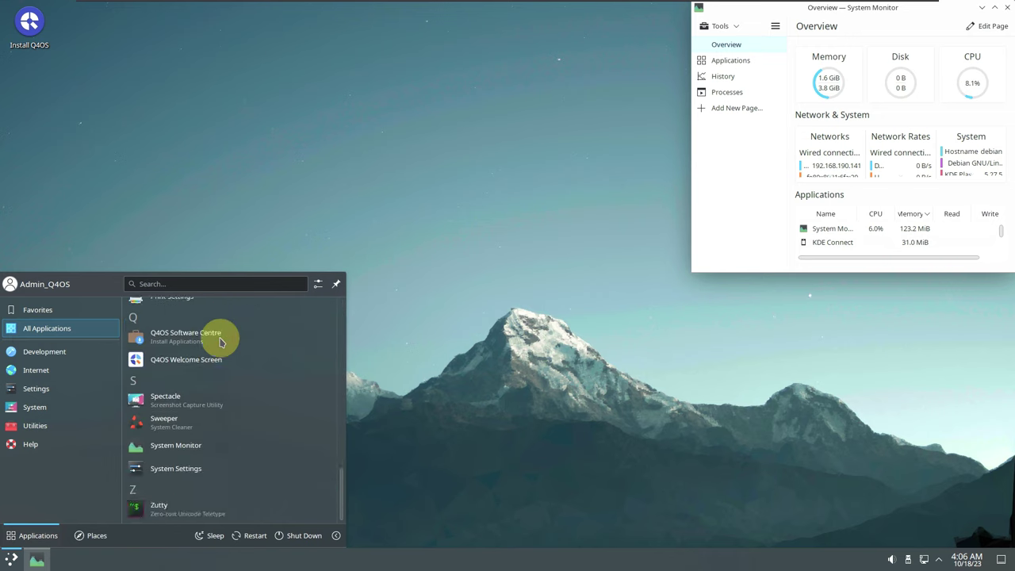
pyautogui.scroll(10, 221, 341)
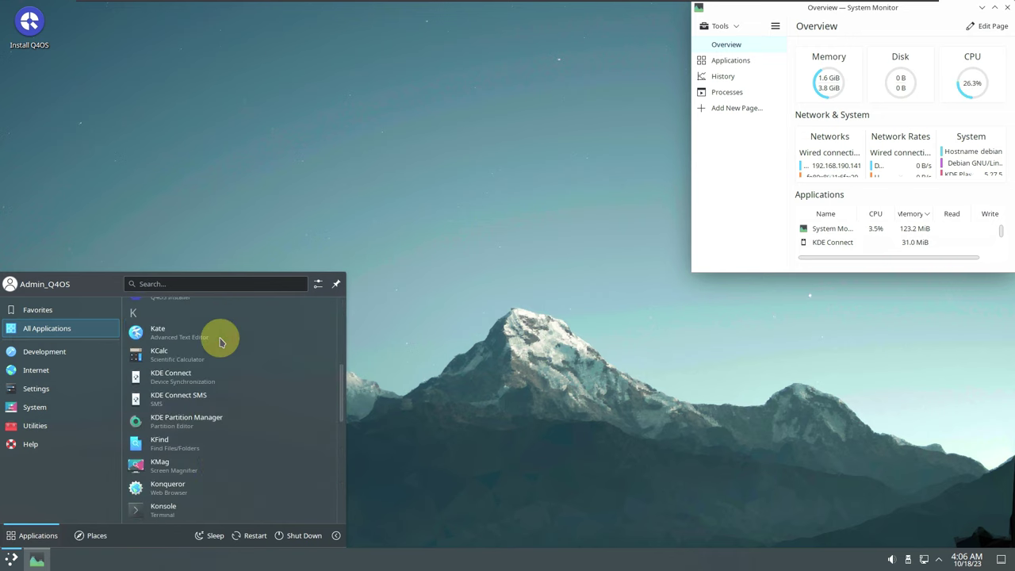
pyautogui.scroll(3, 220, 341)
pyautogui.scroll(1, 221, 341)
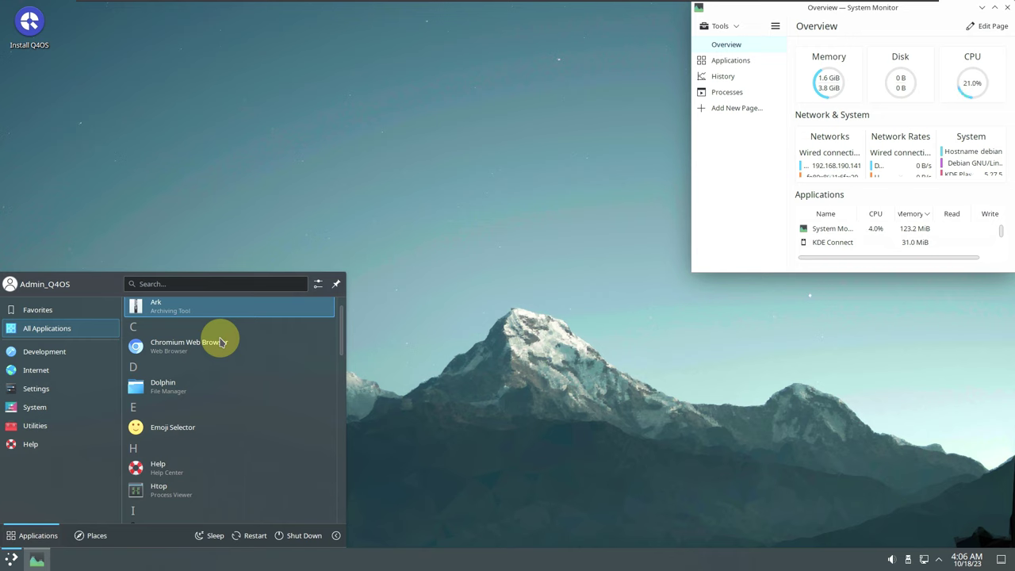
pyautogui.click(176, 391)
# Step: Launch the Kate text editor from the Development applications
pyautogui.click(11, 558)
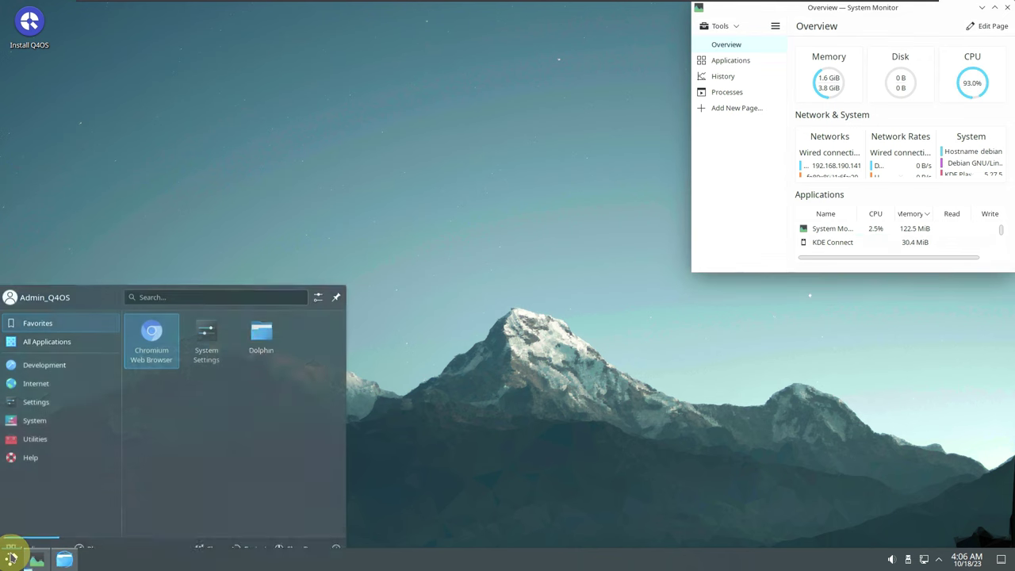
pyautogui.moveTo(78, 362)
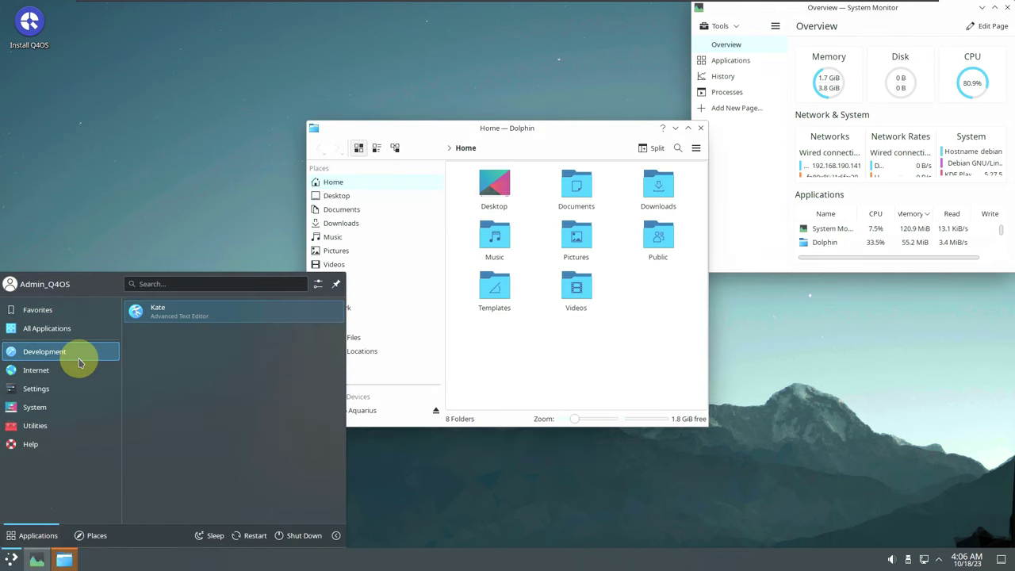
pyautogui.click(156, 311)
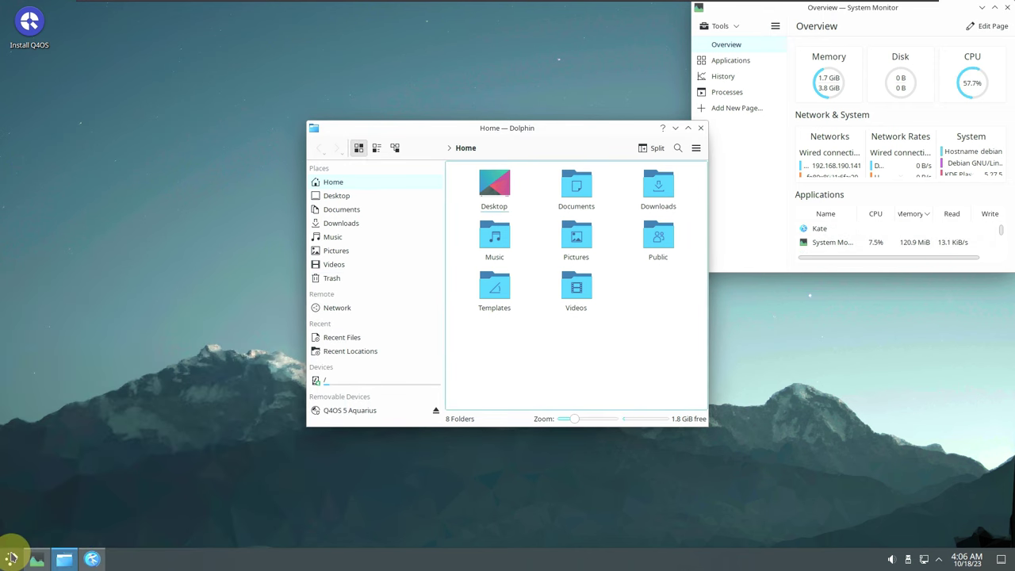
# Step: Launch the Chromium Web Browser from the Internet applications
pyautogui.click(11, 557)
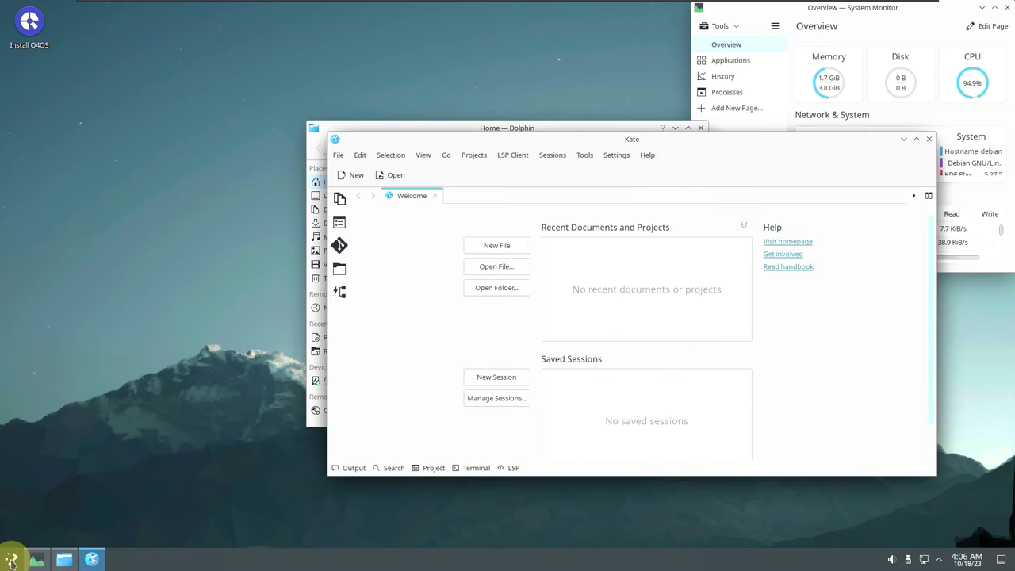
pyautogui.click(11, 560)
pyautogui.moveTo(36, 370)
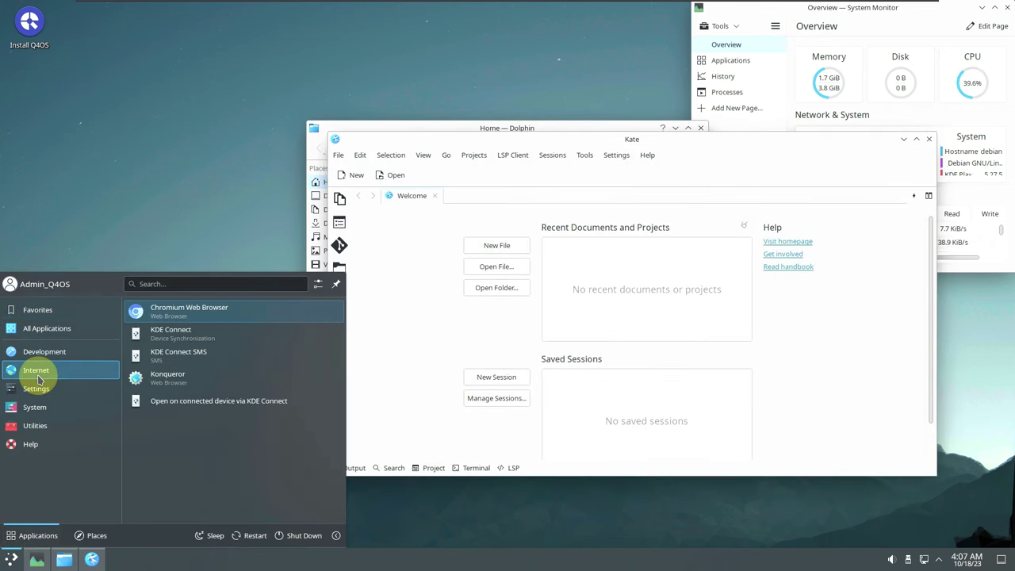
pyautogui.click(169, 311)
# Step: Open Print Settings from the Settings applications
pyautogui.click(11, 558)
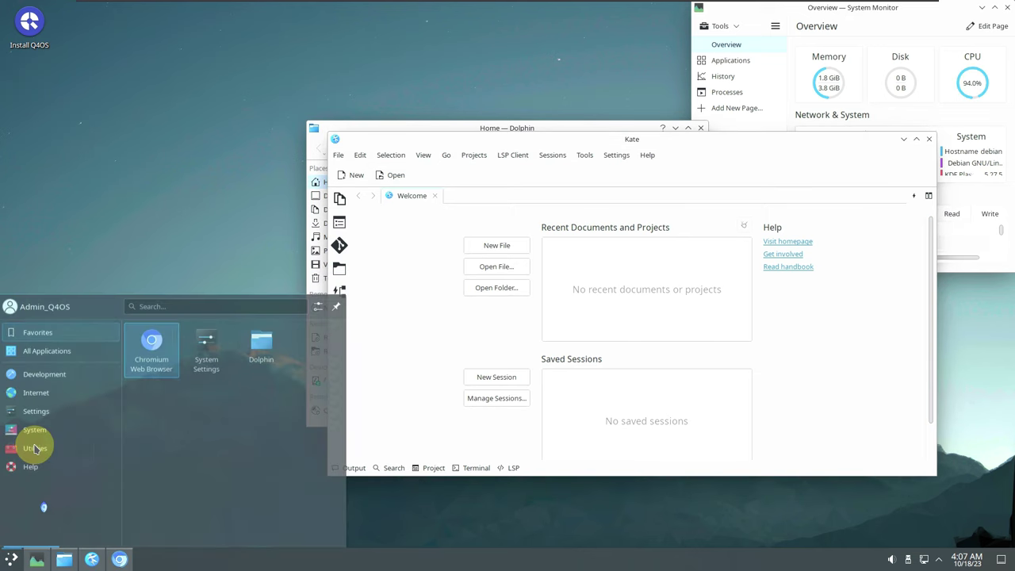
pyautogui.moveTo(47, 389)
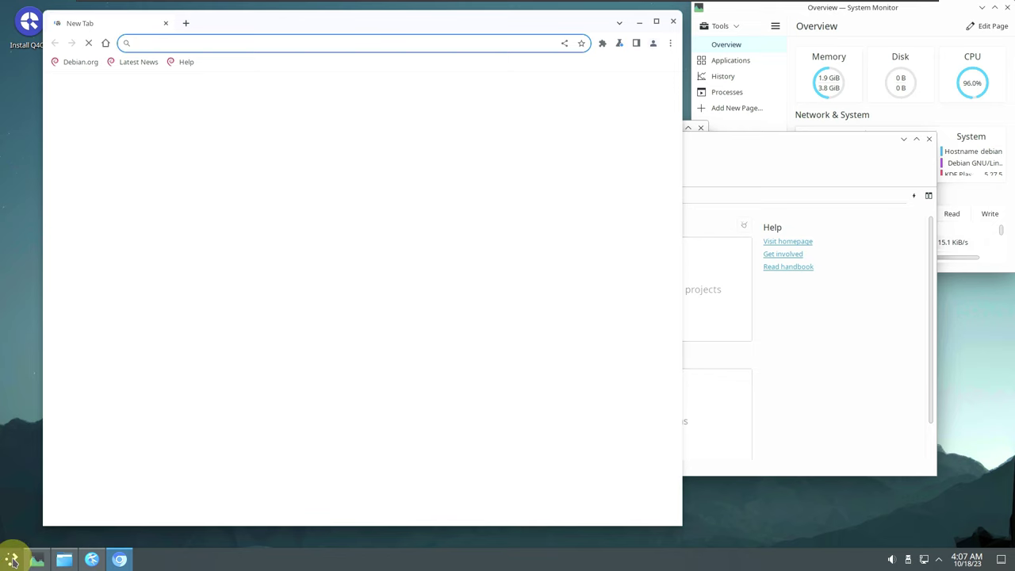
pyautogui.click(11, 558)
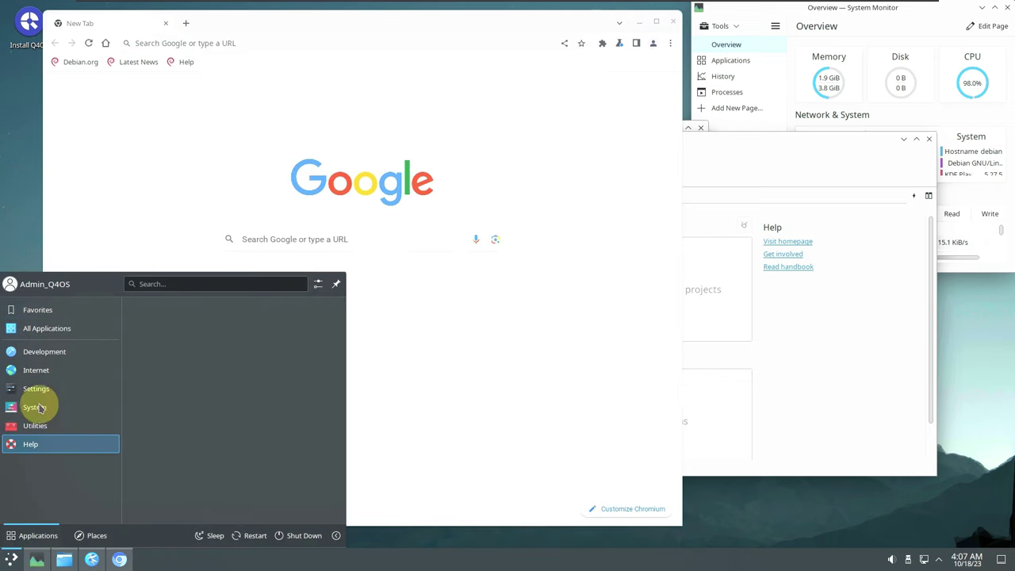
pyautogui.moveTo(40, 389)
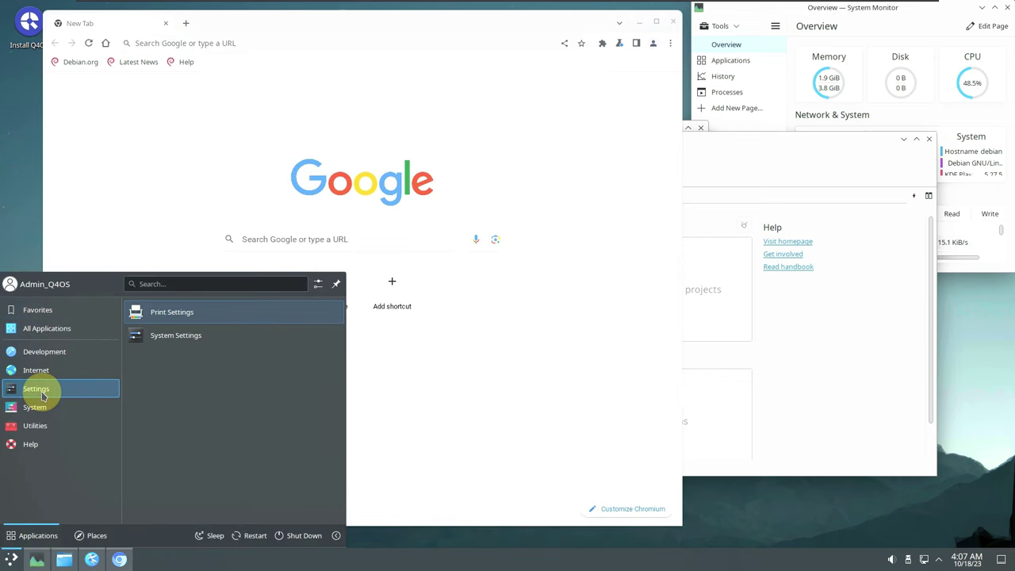
pyautogui.click(195, 312)
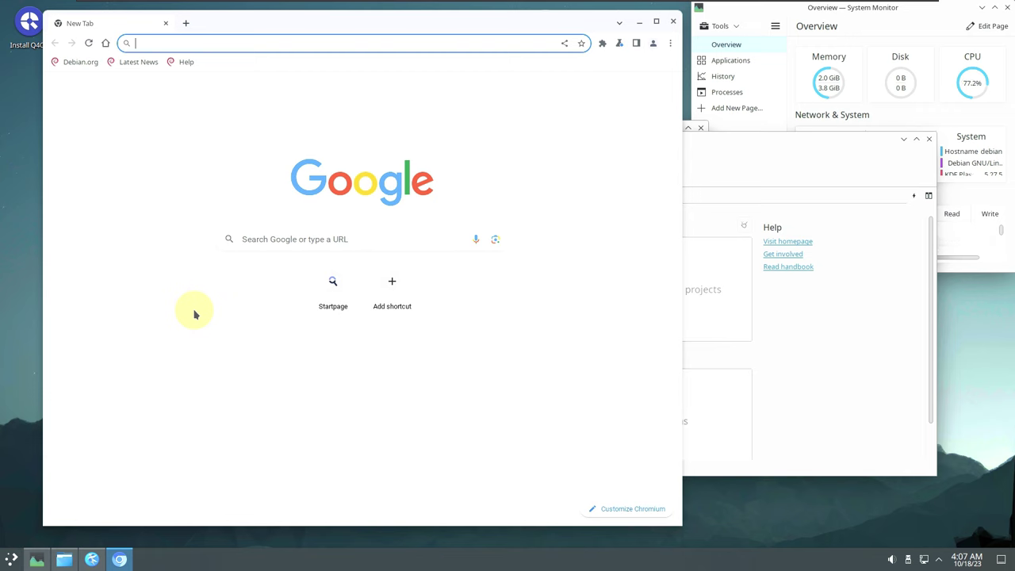
# Step: Launch the Konqueror web browser from the Internet applications
pyautogui.click(12, 559)
pyautogui.moveTo(68, 389)
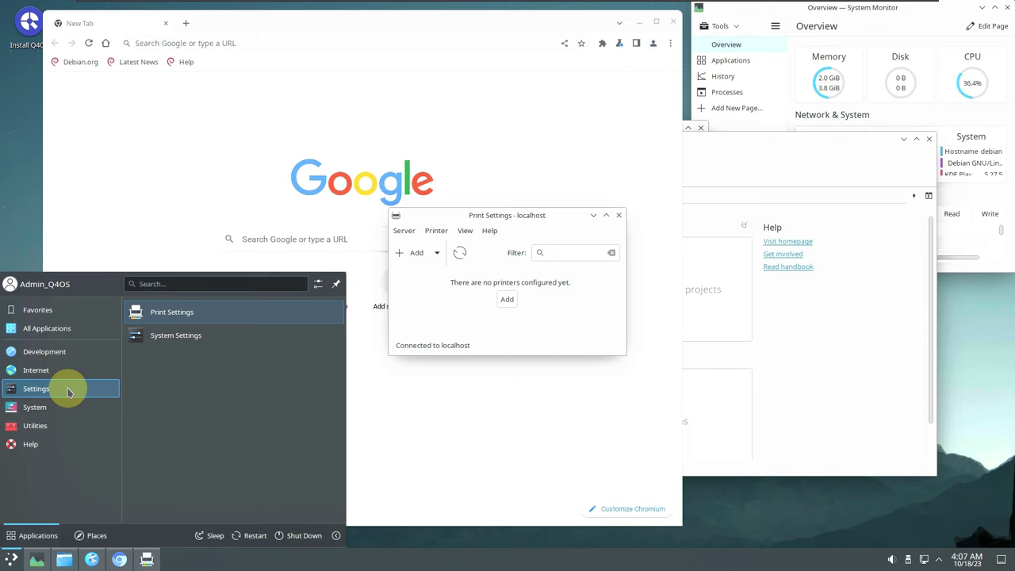
pyautogui.moveTo(70, 369)
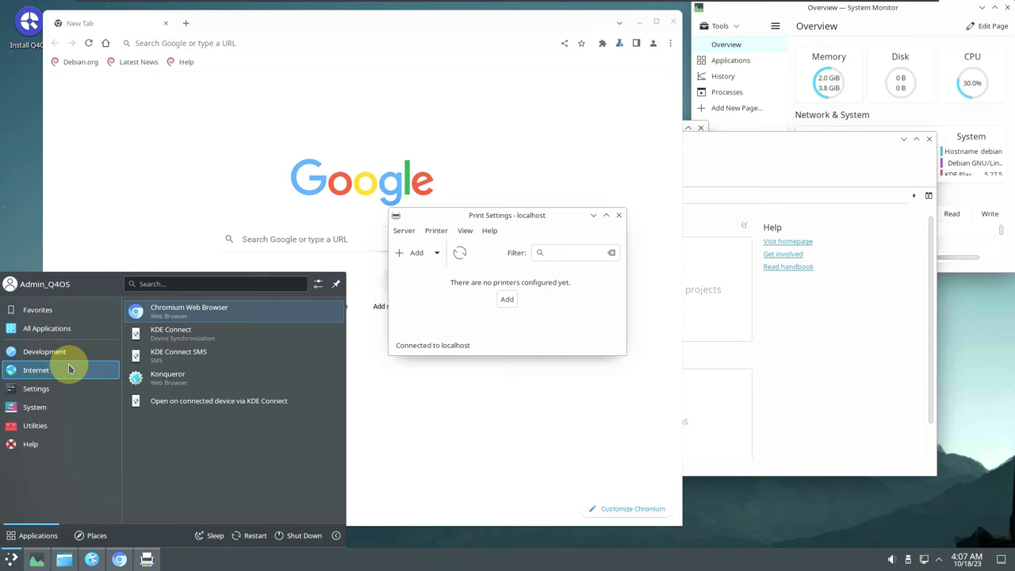
pyautogui.click(151, 371)
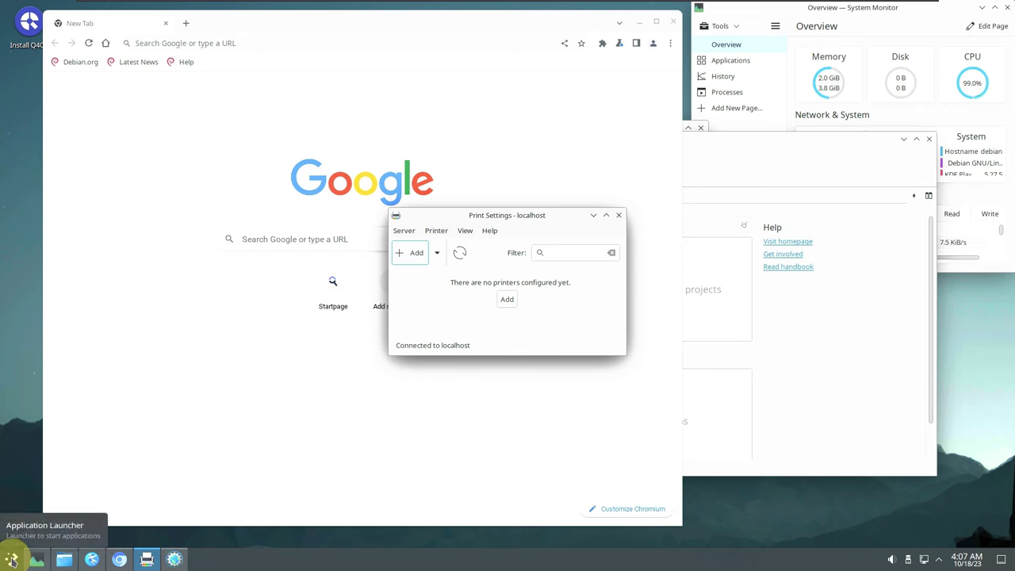
# Step: Launch KDE Partition Manager from the System applications
pyautogui.click(11, 559)
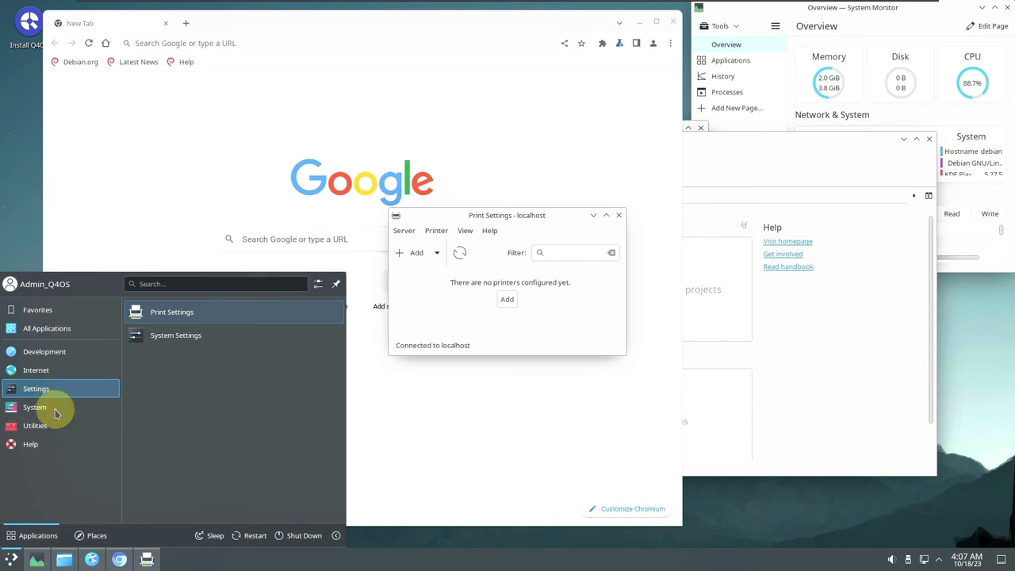
pyautogui.moveTo(40, 408)
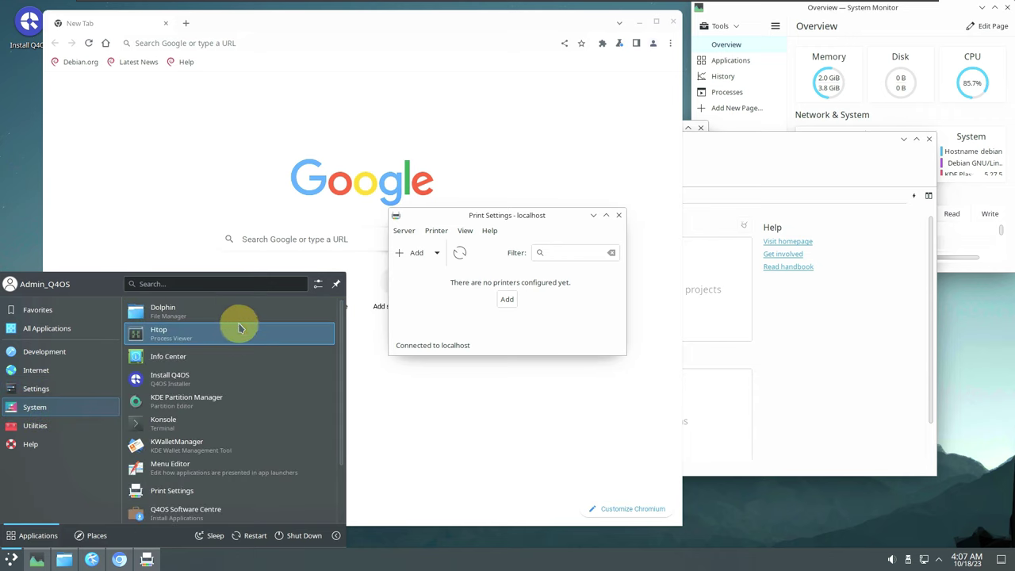
pyautogui.click(252, 399)
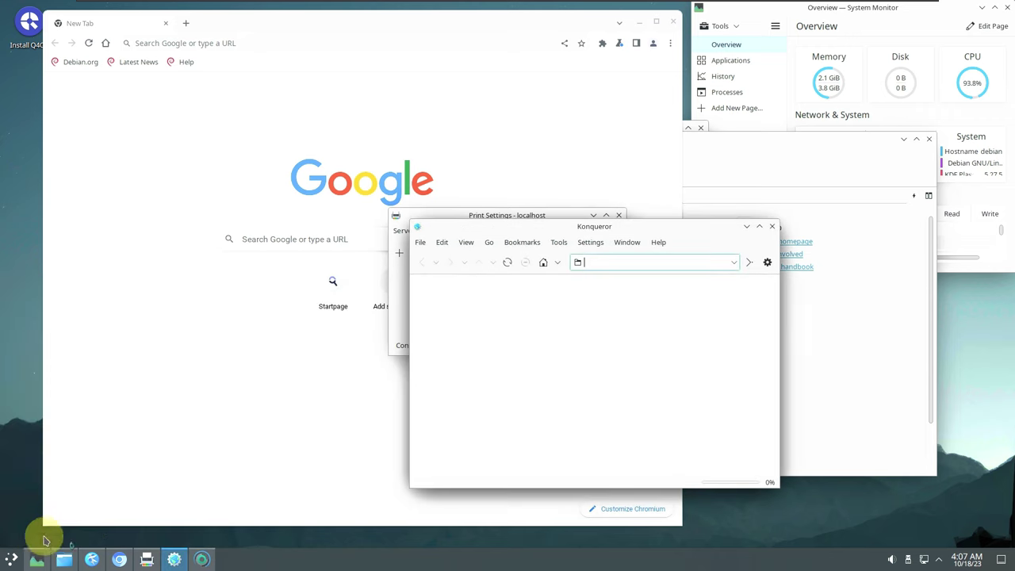
# Step: Look through the System applications and launch the Q4OS Software Centre
pyautogui.click(13, 559)
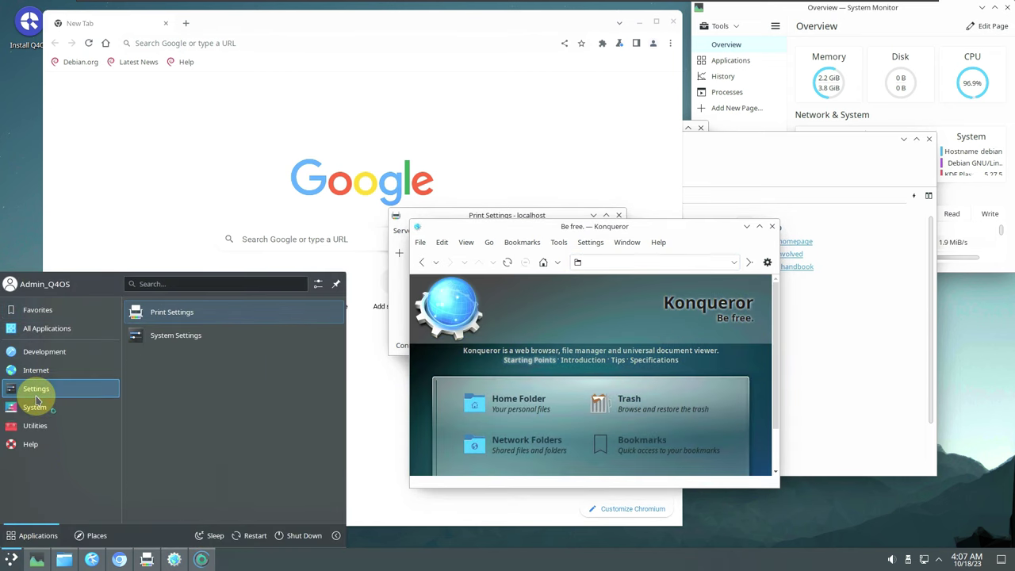
pyautogui.scroll(-2, 181, 389)
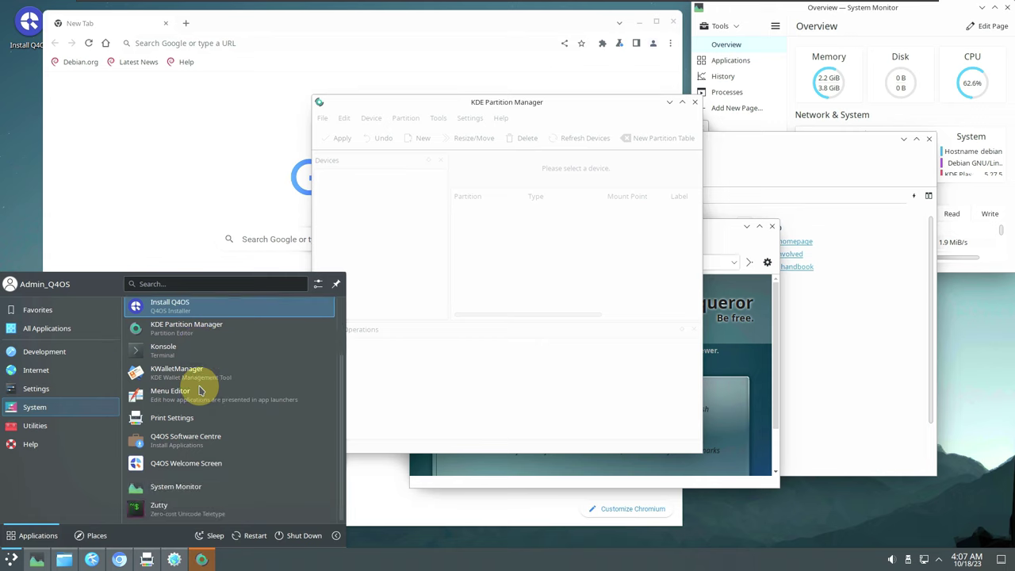
pyautogui.click(13, 558)
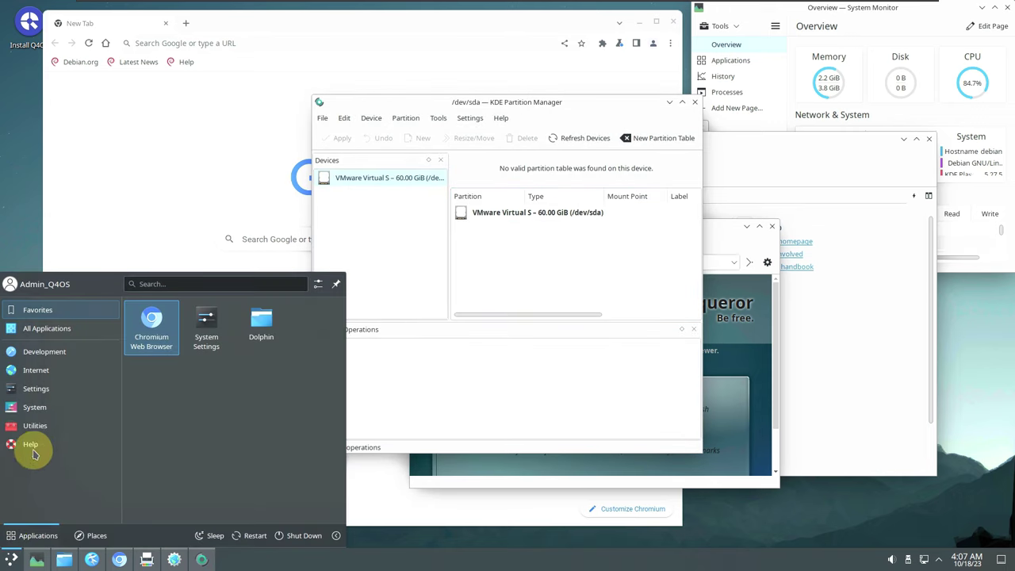
pyautogui.moveTo(36, 408)
pyautogui.scroll(-3, 211, 404)
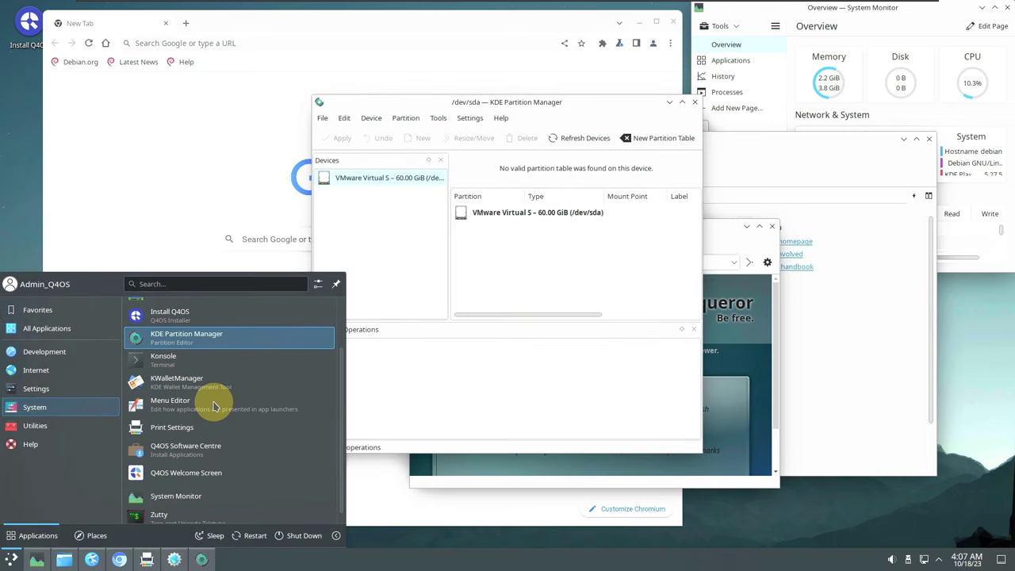
pyautogui.click(211, 443)
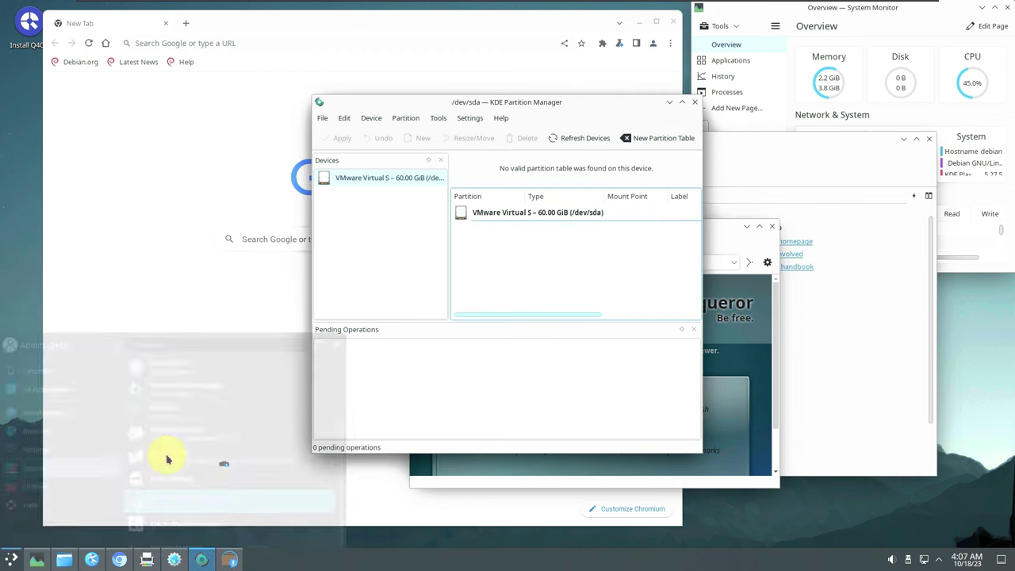
# Step: Open the Q4OS Welcome Screen from the System applications and display the Utilities applications
pyautogui.click(13, 558)
pyautogui.moveTo(36, 407)
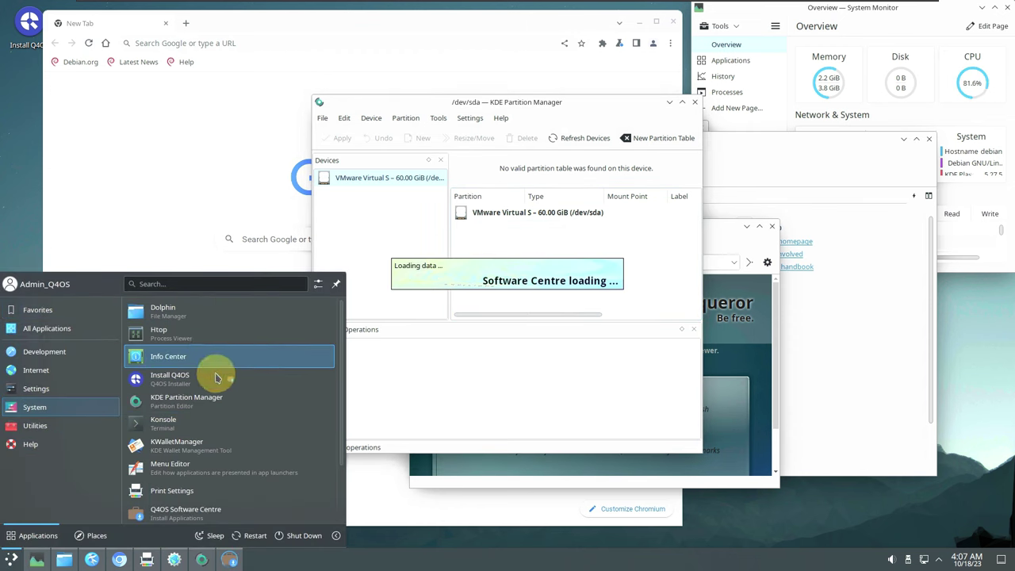
pyautogui.scroll(-3, 215, 492)
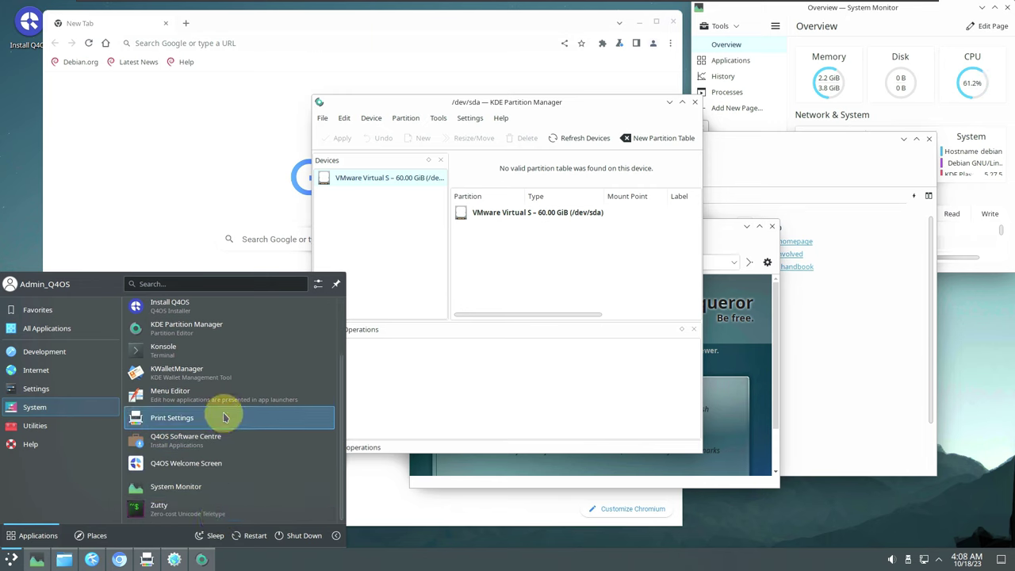
pyautogui.click(18, 556)
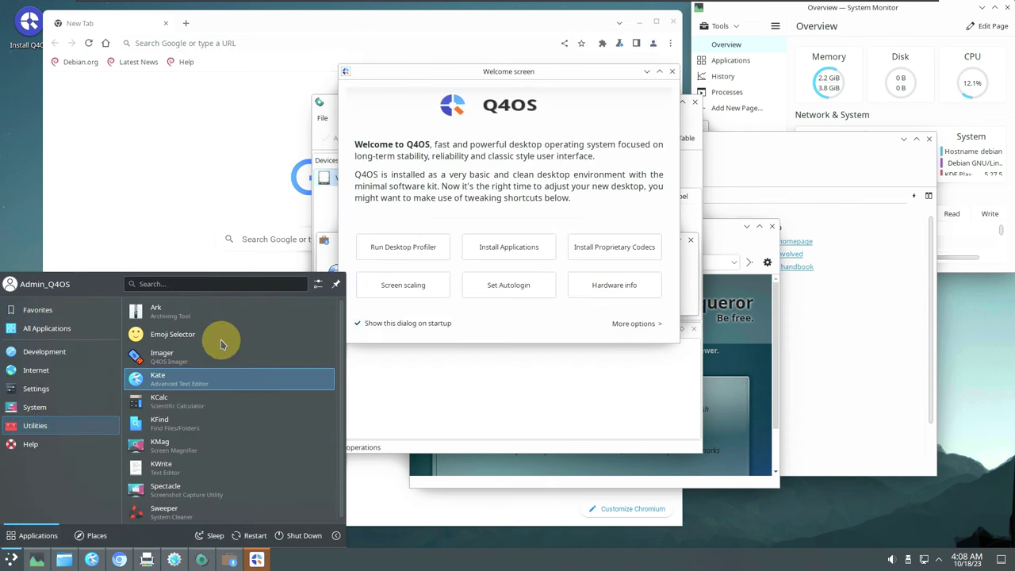
# Step: Launch the Emoji Selector and the KFind file search tool from the Utilities applications
pyautogui.click(12, 560)
pyautogui.moveTo(68, 426)
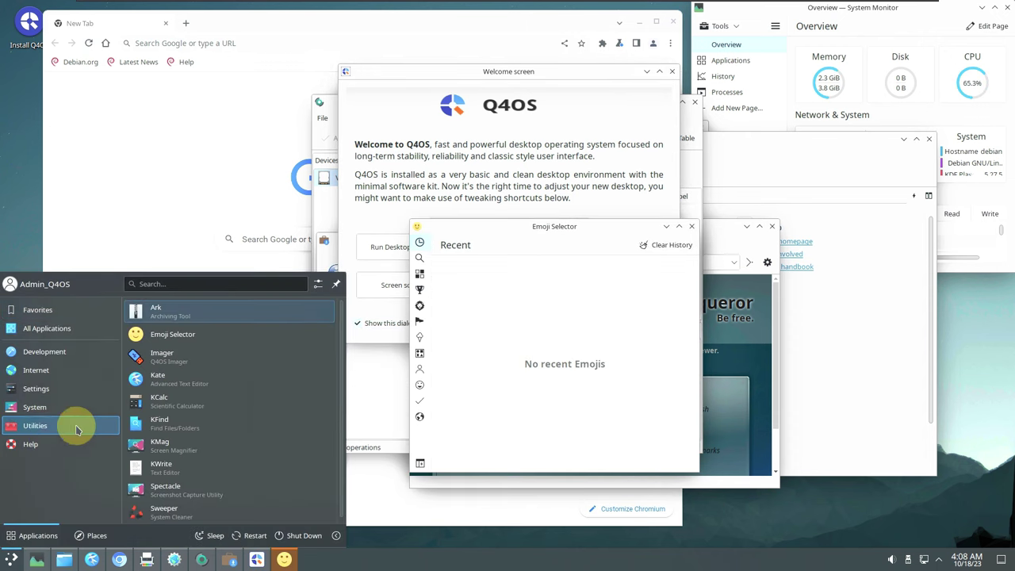
pyautogui.click(197, 426)
# Step: Launch the KCalc scientific calculator from the Utilities applications
pyautogui.click(14, 555)
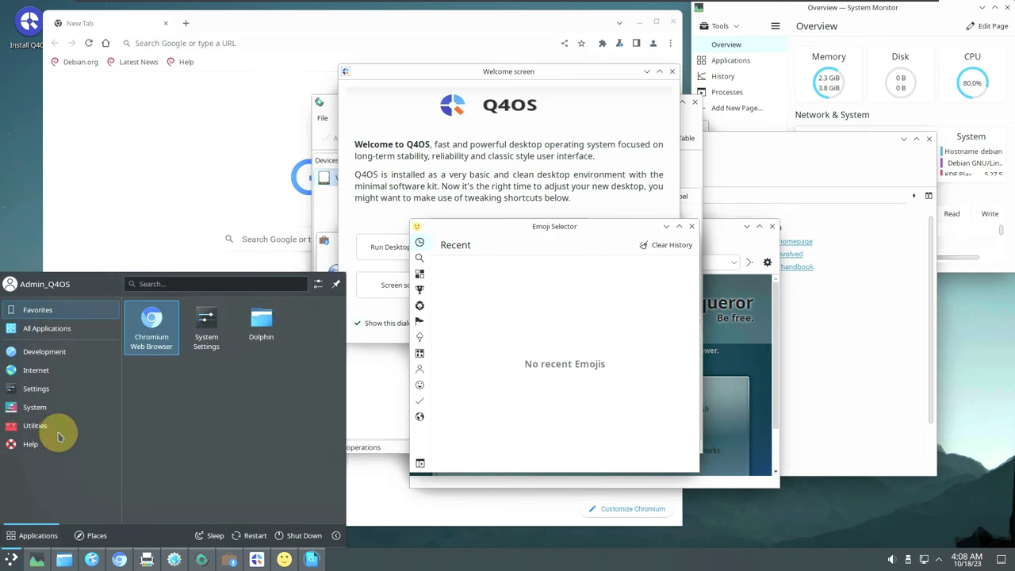
pyautogui.click(13, 553)
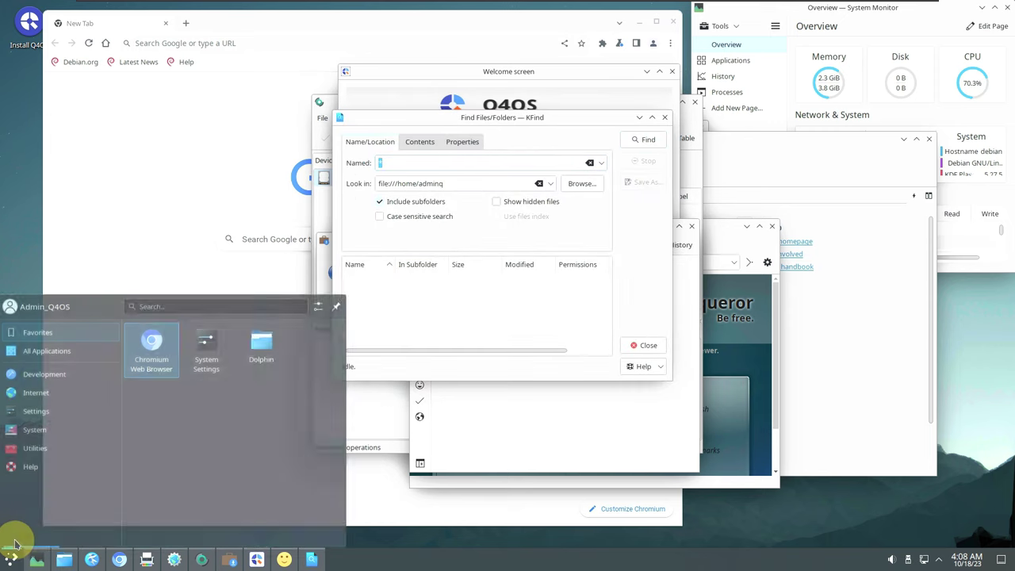
pyautogui.moveTo(35, 425)
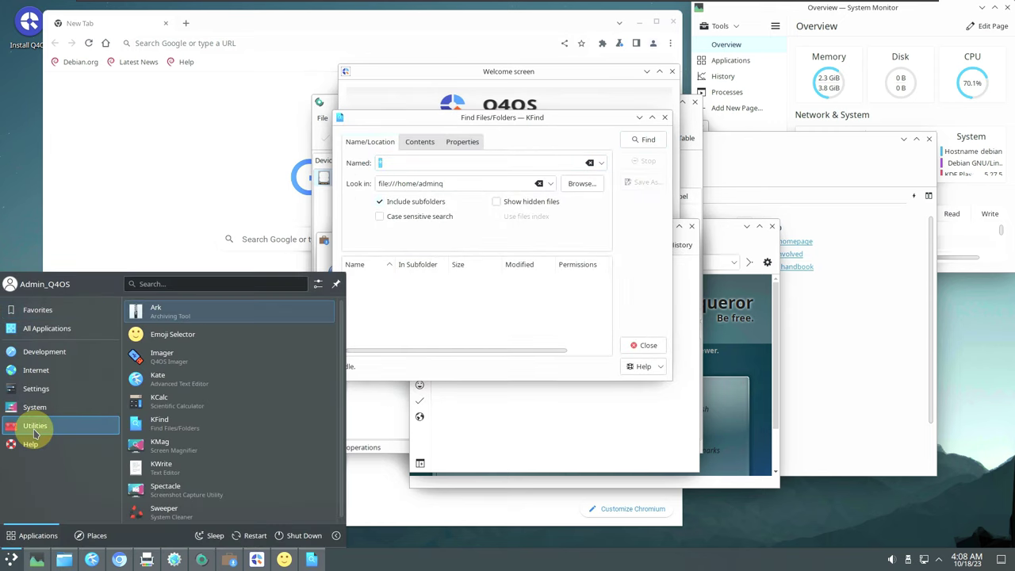
pyautogui.click(183, 398)
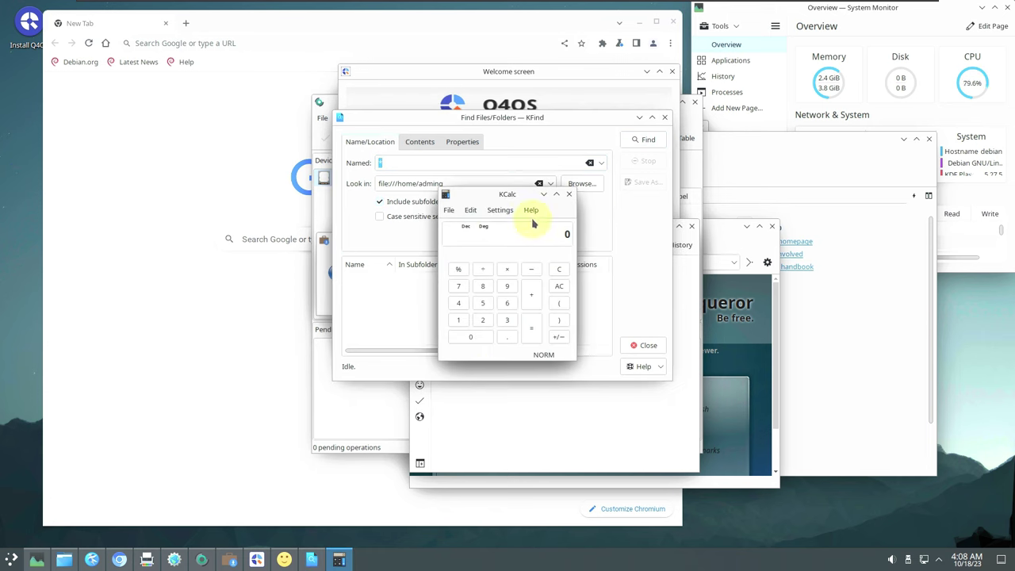
# Step: Bring the overlapping Welcome screen, Kate and KDE Partition Manager windows to the front in turn
pyautogui.click(442, 89)
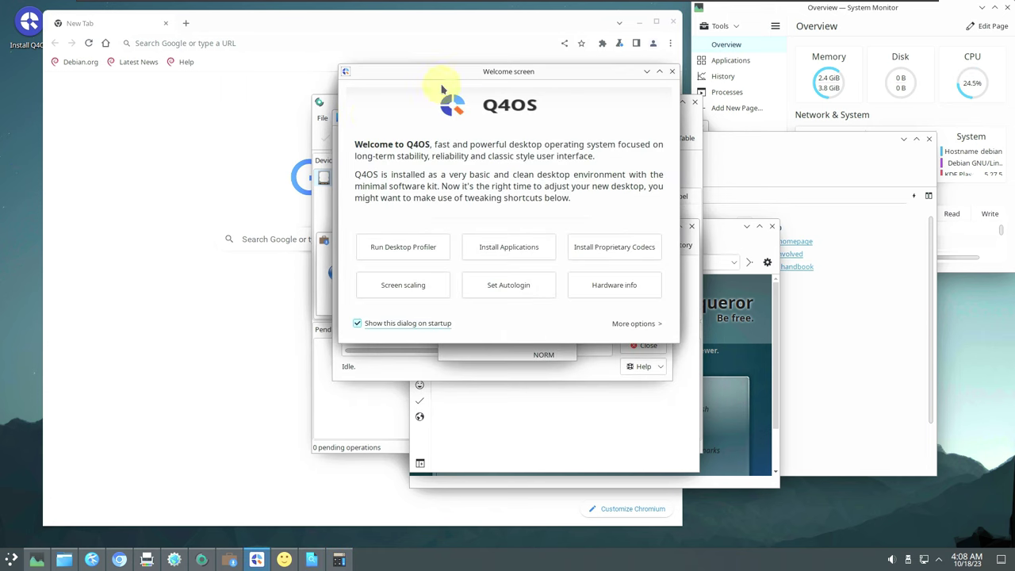
pyautogui.click(324, 108)
pyautogui.click(781, 182)
pyautogui.click(781, 183)
pyautogui.click(541, 82)
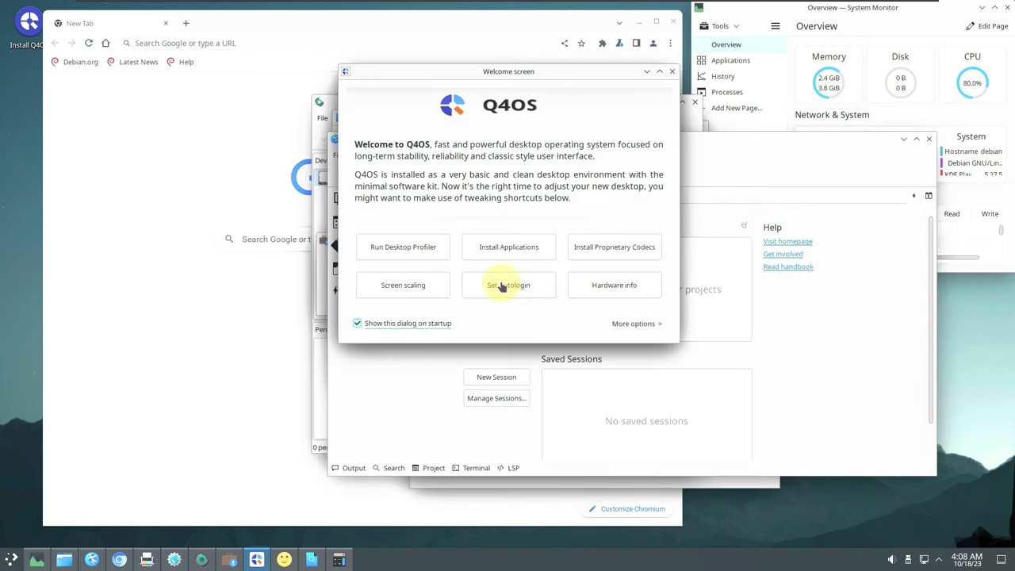
pyautogui.click(385, 435)
pyautogui.click(321, 411)
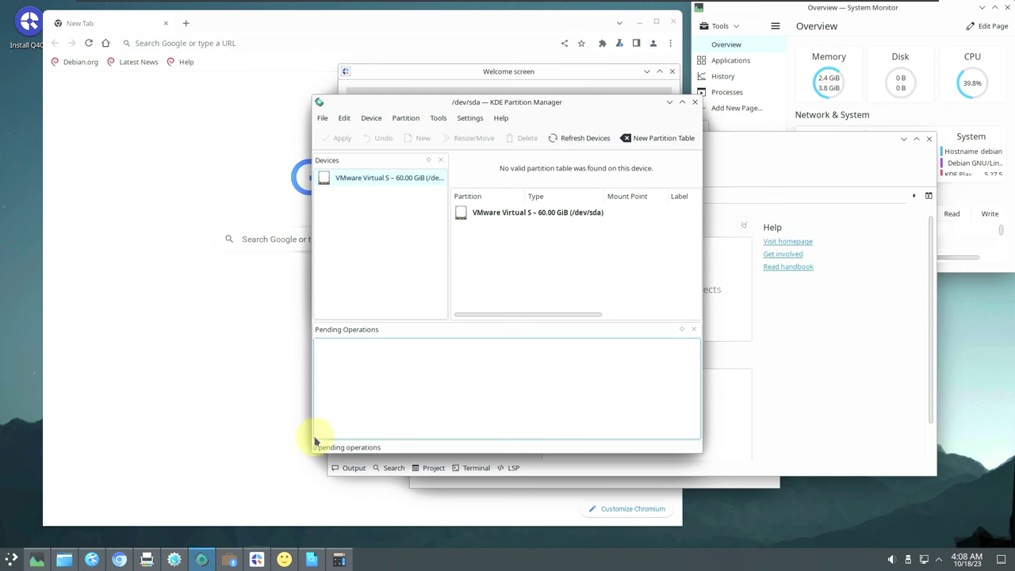
# Step: Cycle through the open application windows from KFind back to Print Settings to check each one
pyautogui.click(311, 555)
pyautogui.click(283, 555)
pyautogui.click(257, 559)
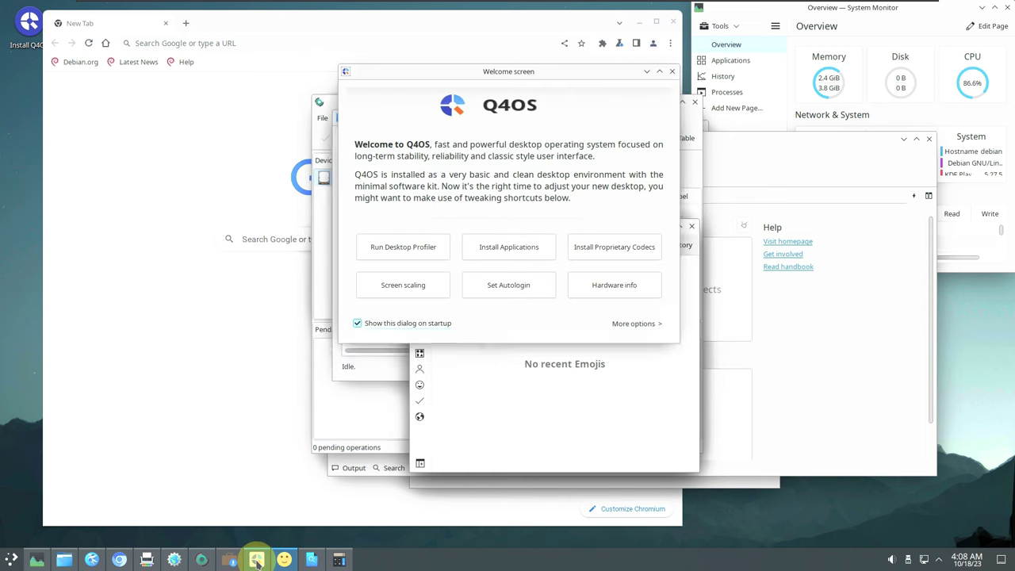
pyautogui.click(229, 559)
pyautogui.click(201, 560)
pyautogui.click(173, 560)
pyautogui.click(148, 559)
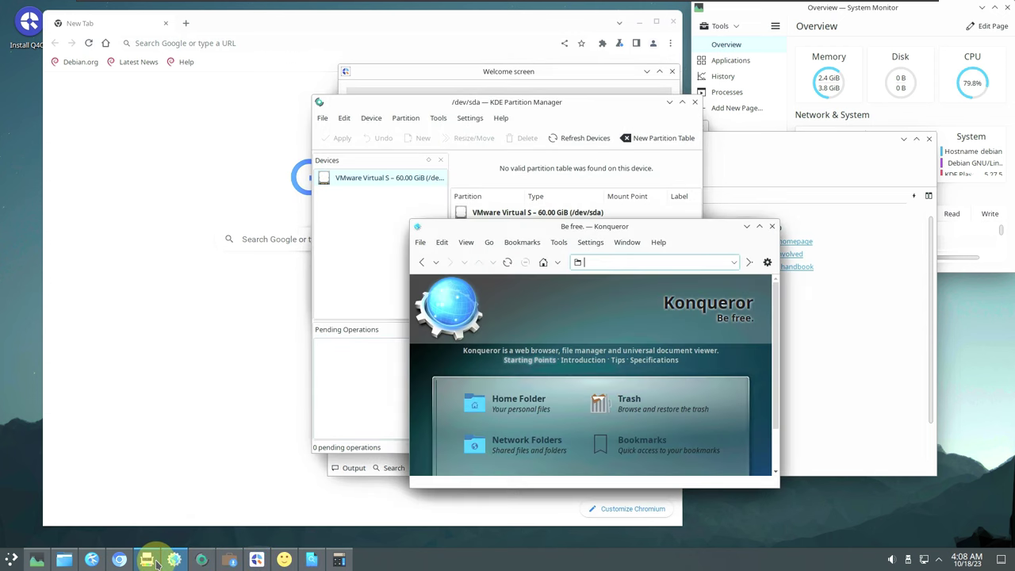
pyautogui.click(140, 560)
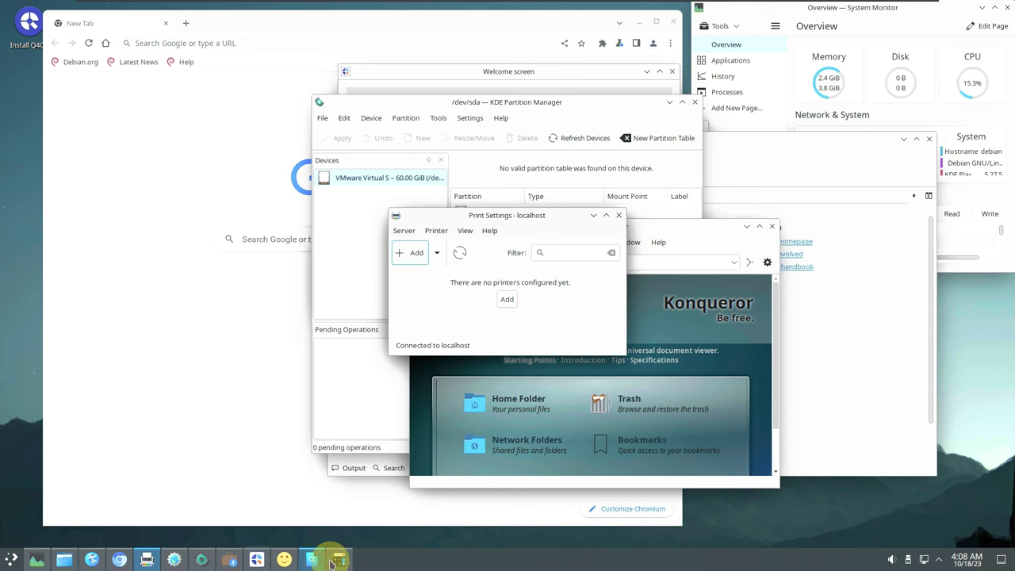
# Step: Bring Chromium to the front and review the open windows from Print Settings through to KCalc
pyautogui.moveTo(333, 562)
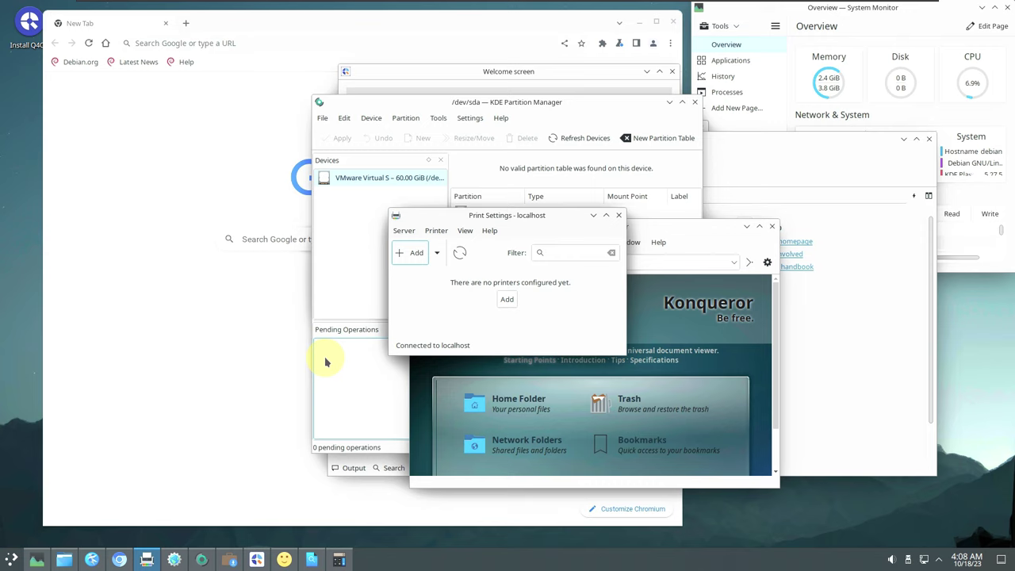
pyautogui.click(190, 192)
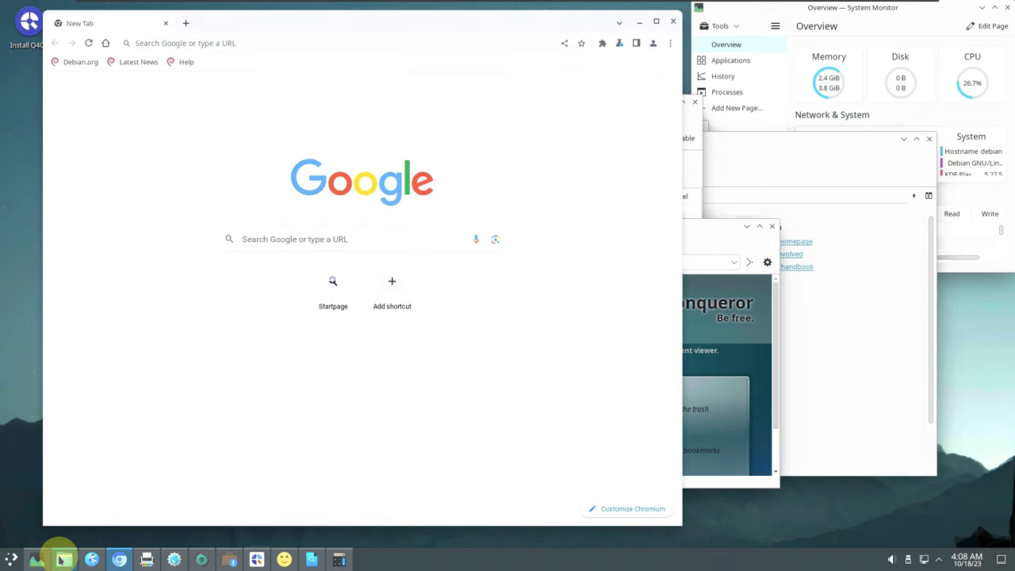
pyautogui.click(145, 560)
pyautogui.click(173, 560)
pyautogui.click(203, 560)
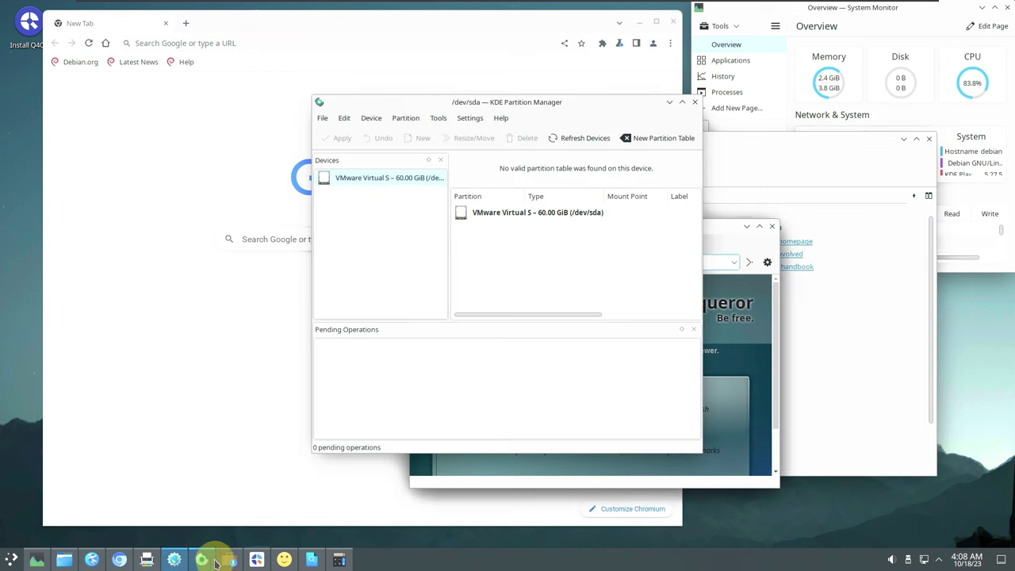
pyautogui.click(229, 561)
pyautogui.click(256, 560)
pyautogui.click(283, 560)
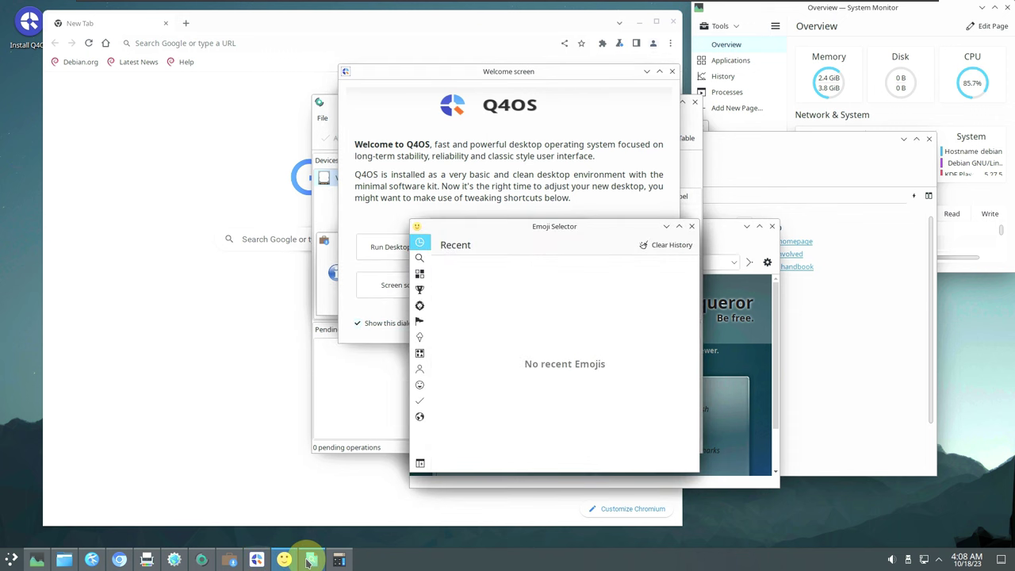
pyautogui.click(311, 559)
pyautogui.click(339, 560)
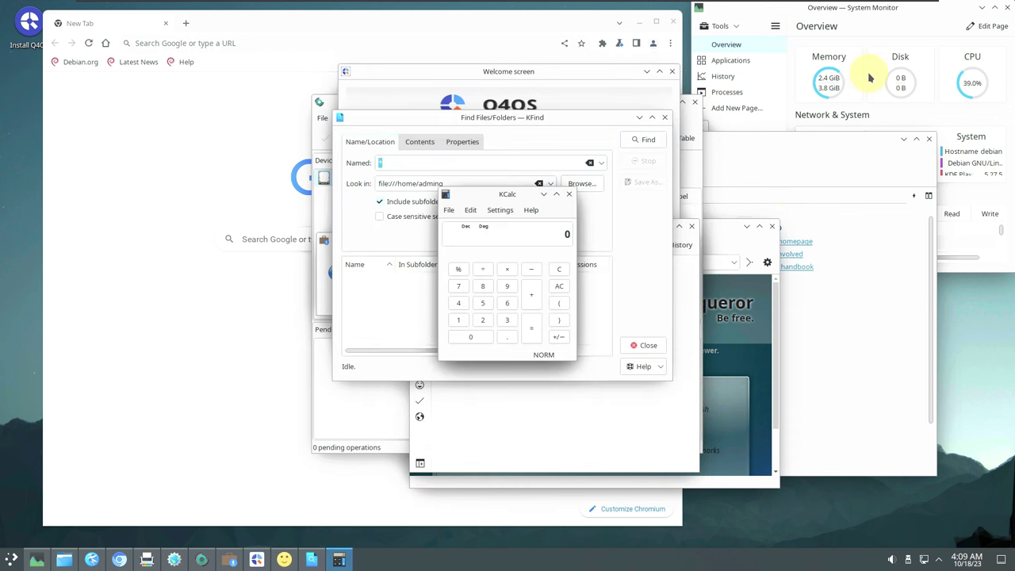
# Step: Maximize System Monitor and examine the overview and the memory use of each running application
pyautogui.click(819, 18)
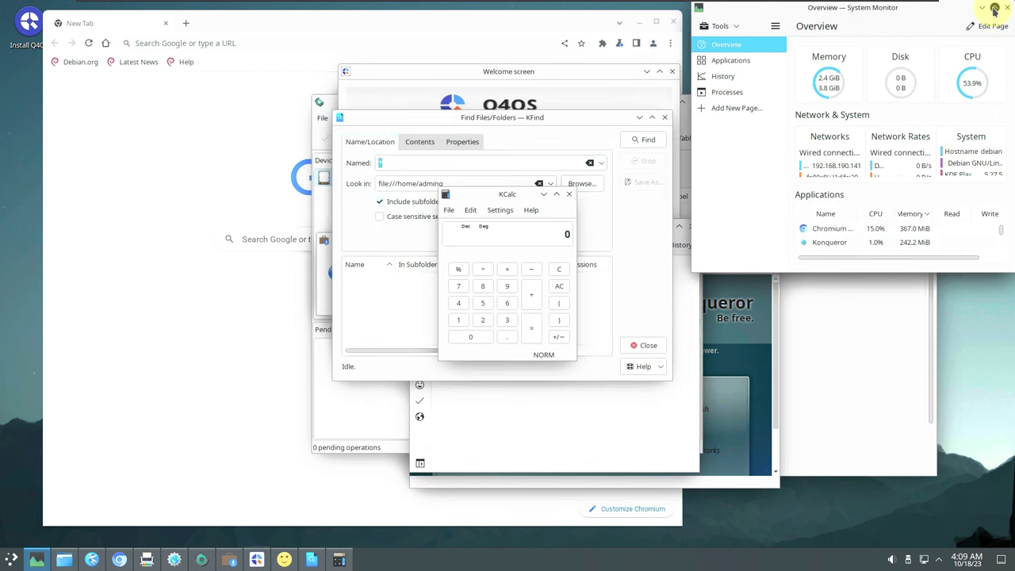
pyautogui.click(994, 8)
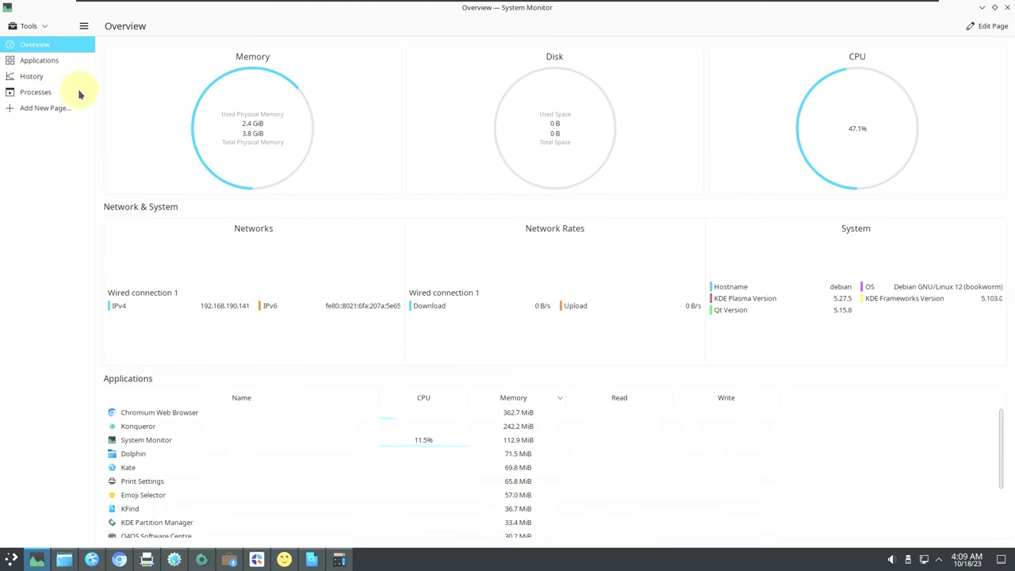
pyautogui.click(64, 61)
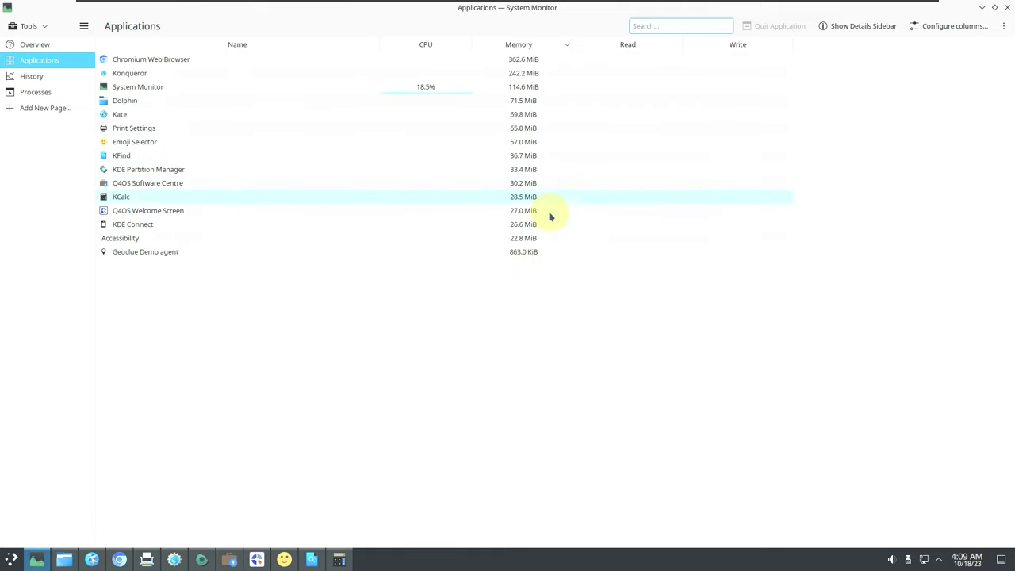
# Step: Examine the History and Processes pages of System Monitor, return to the Overview page and restore the window size
pyautogui.click(76, 79)
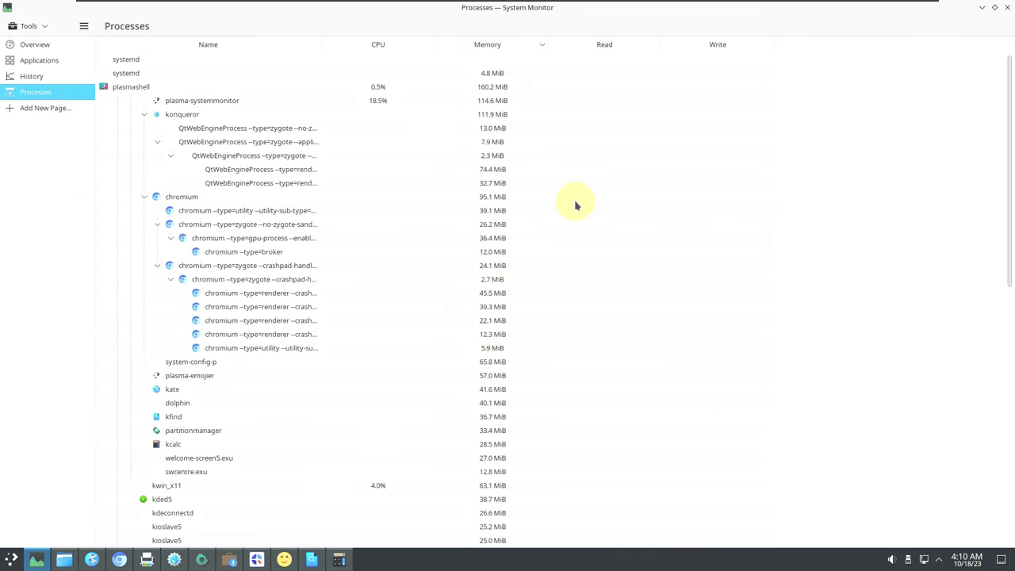
pyautogui.scroll(-20, 580, 205)
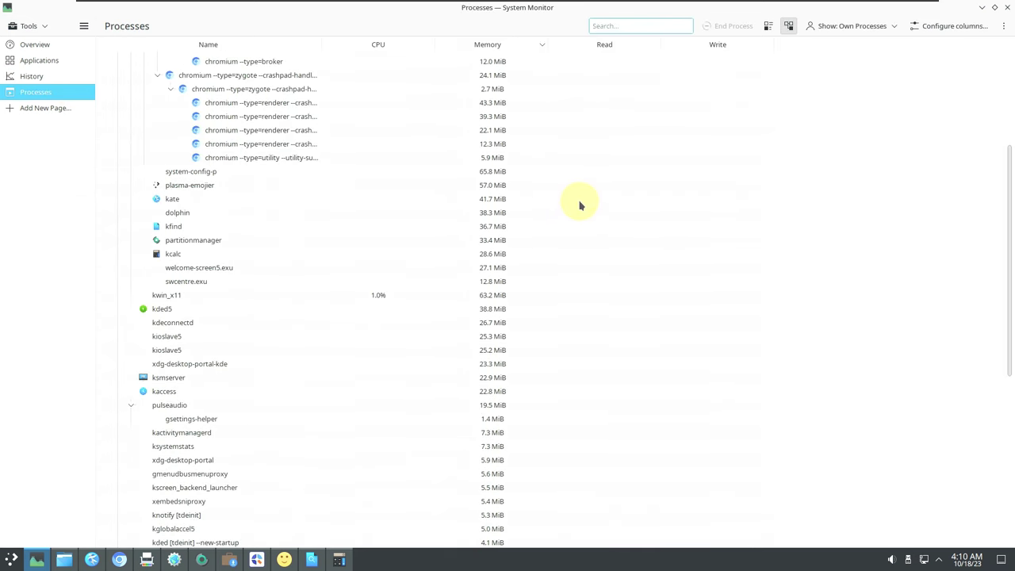
pyautogui.scroll(20, 579, 205)
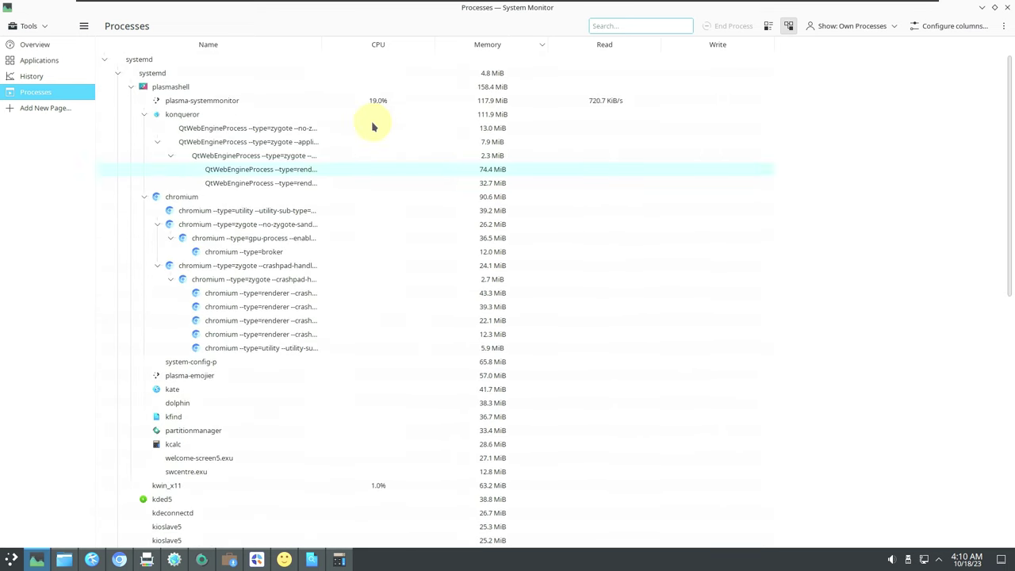
pyautogui.click(40, 45)
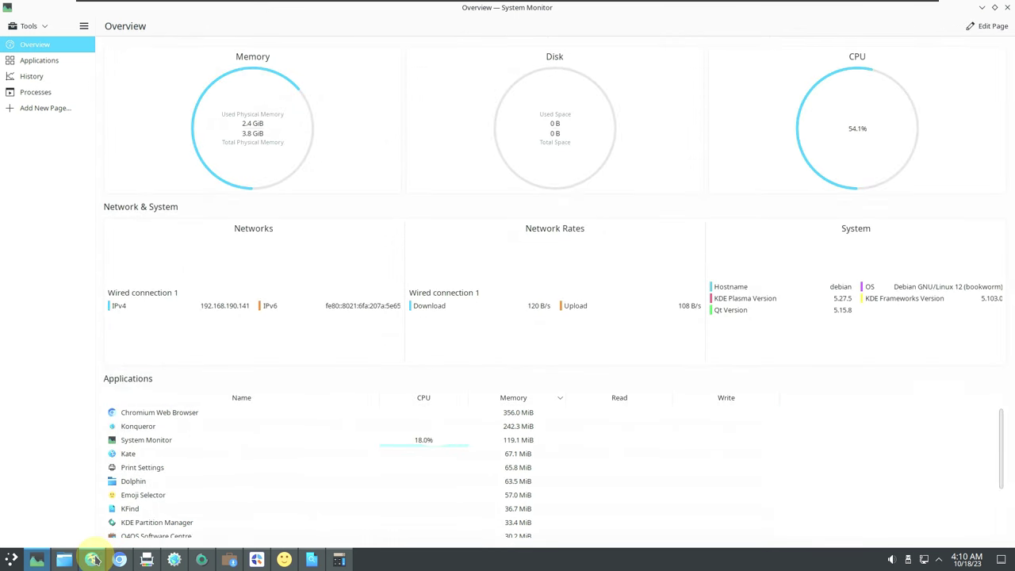
pyautogui.moveTo(92, 559)
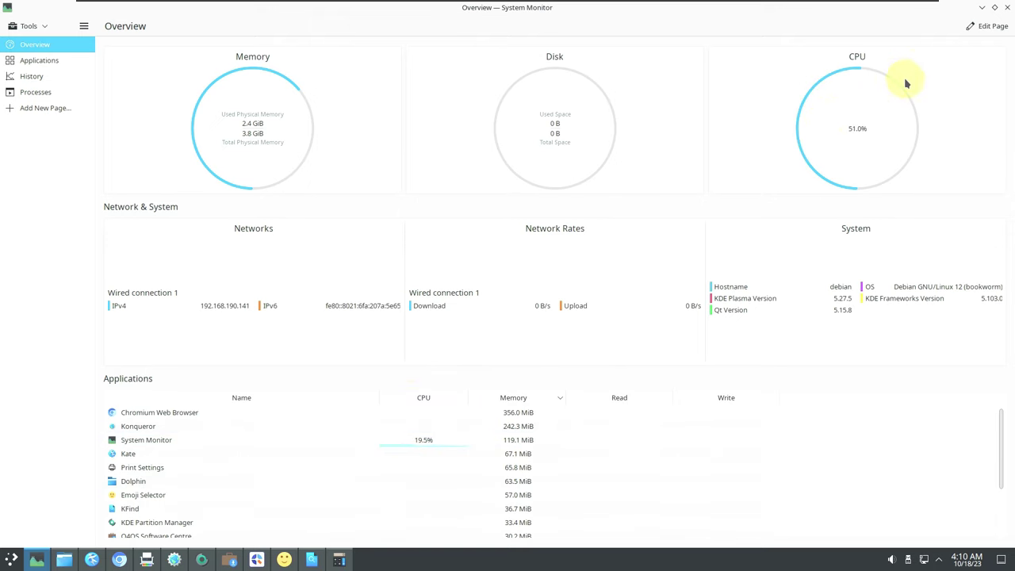
pyautogui.click(994, 8)
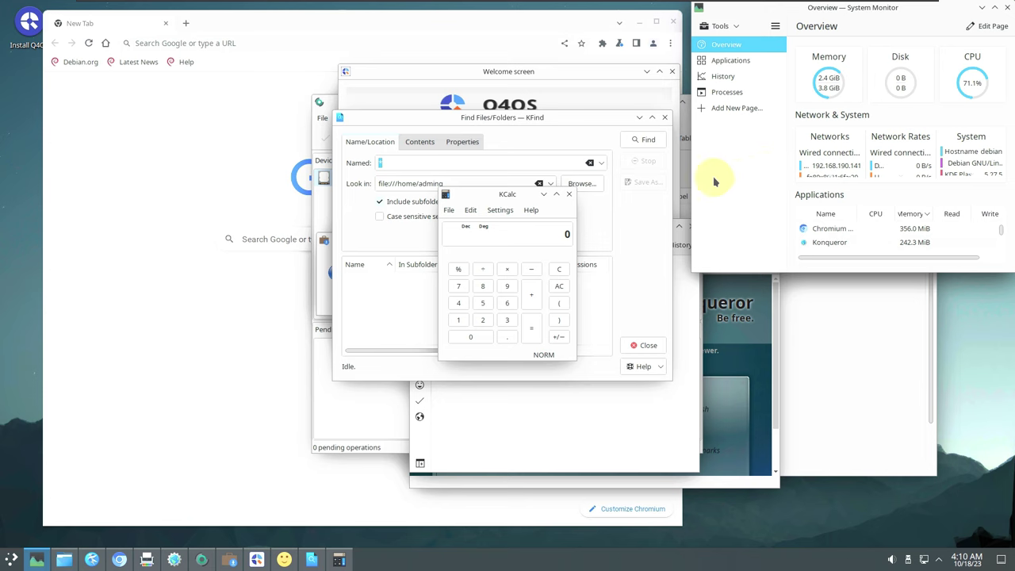
# Step: View the version information in the About KCalc dialog and close the calculator
pyautogui.click(530, 210)
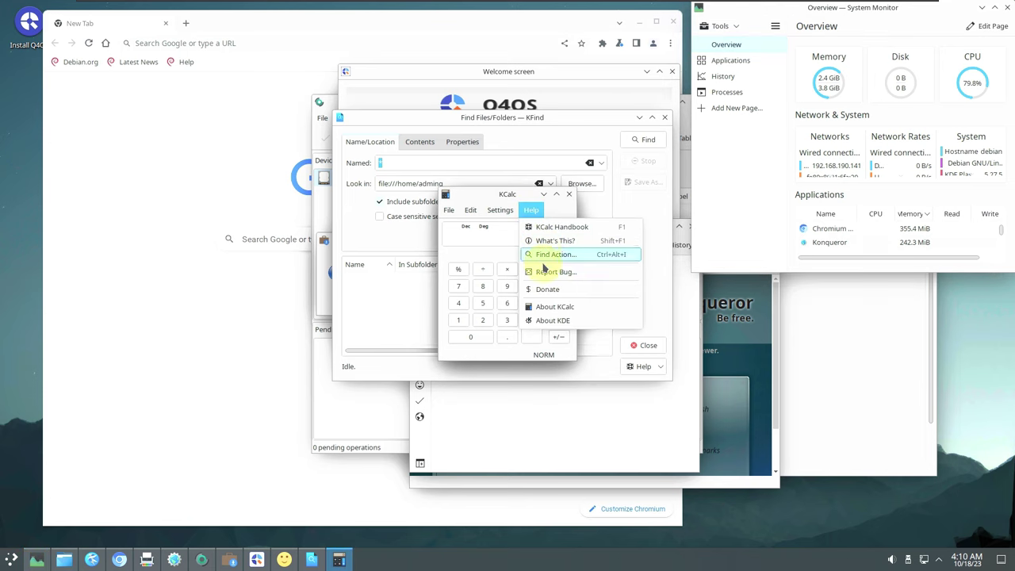
pyautogui.click(547, 307)
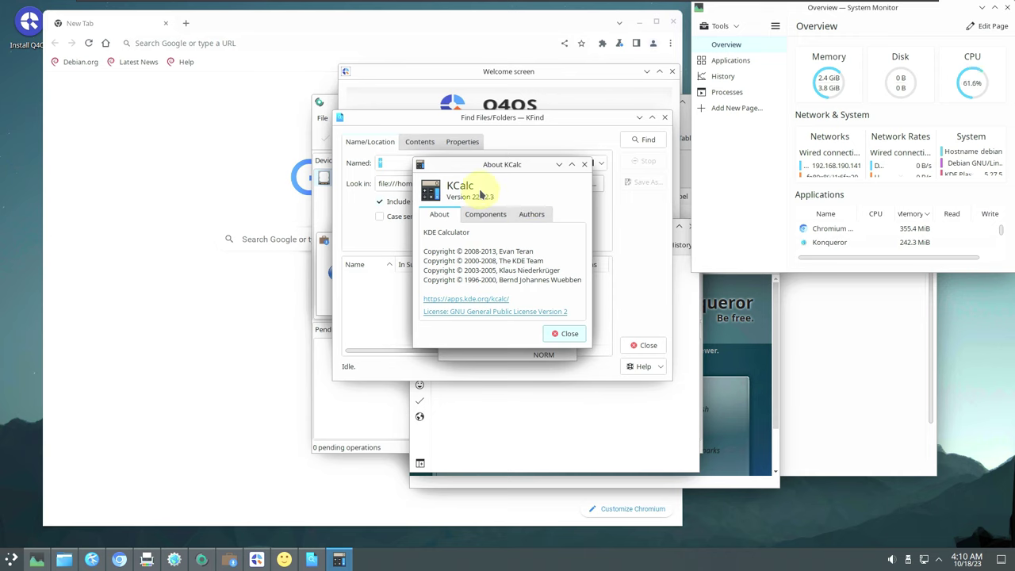
pyautogui.click(565, 334)
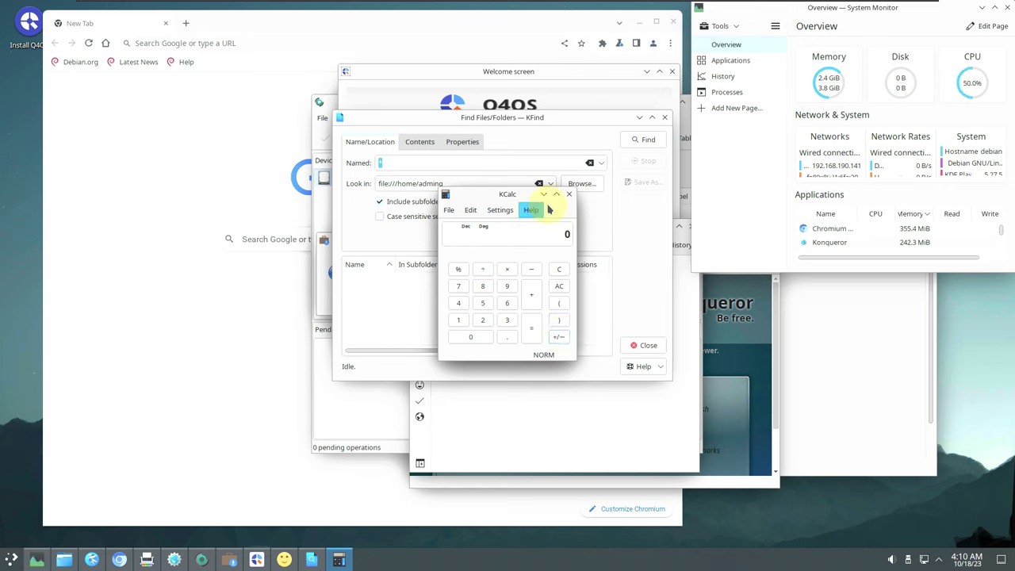
pyautogui.click(568, 193)
# Step: Look through the Contents, Properties and Name/Location search options in KFind and close it
pyautogui.click(418, 141)
pyautogui.click(463, 142)
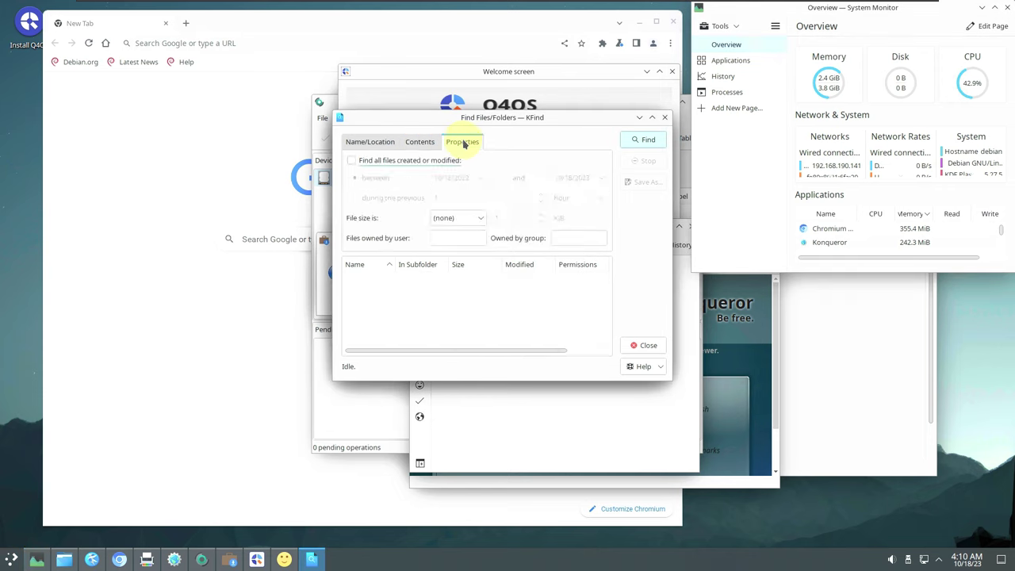
pyautogui.click(369, 142)
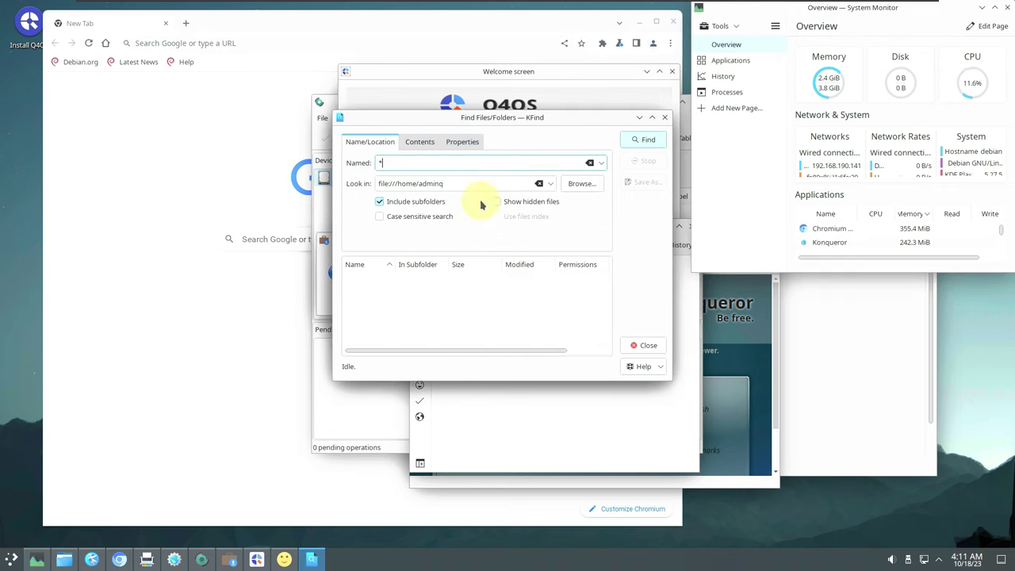
pyautogui.click(664, 117)
# Step: Close the Emoji Selector and the Q4OS Welcome screen
pyautogui.click(535, 250)
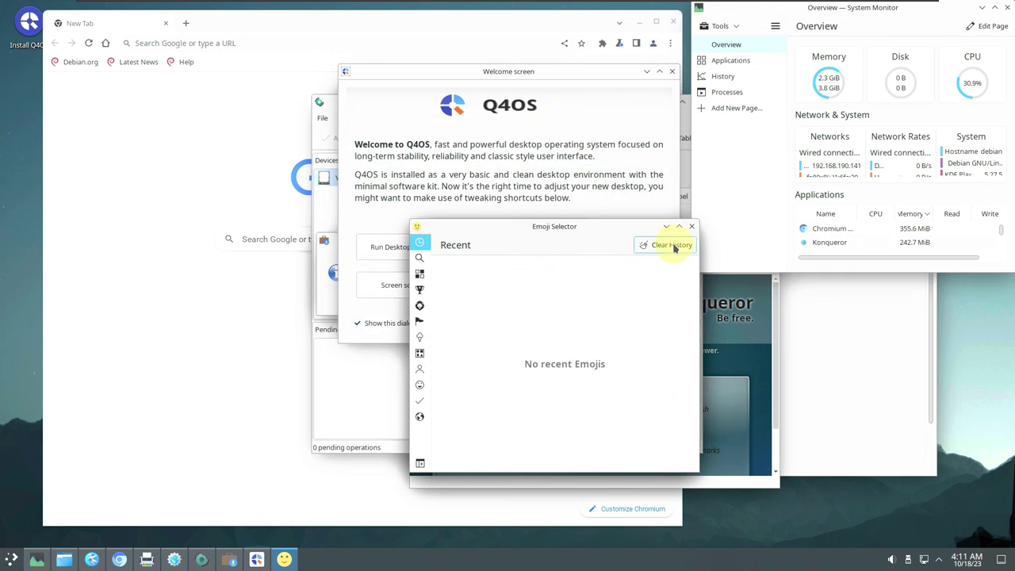
pyautogui.click(692, 226)
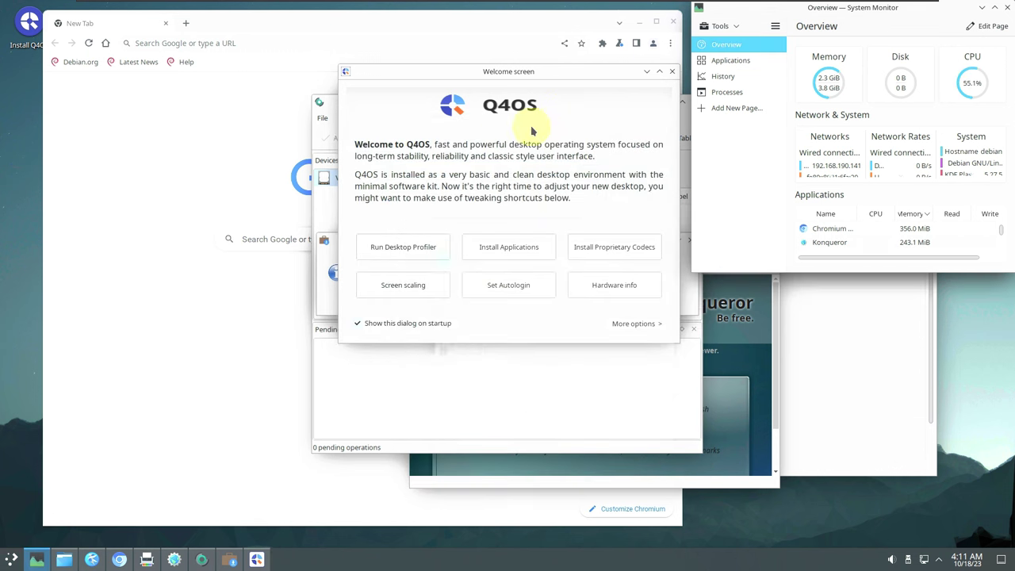
pyautogui.click(672, 71)
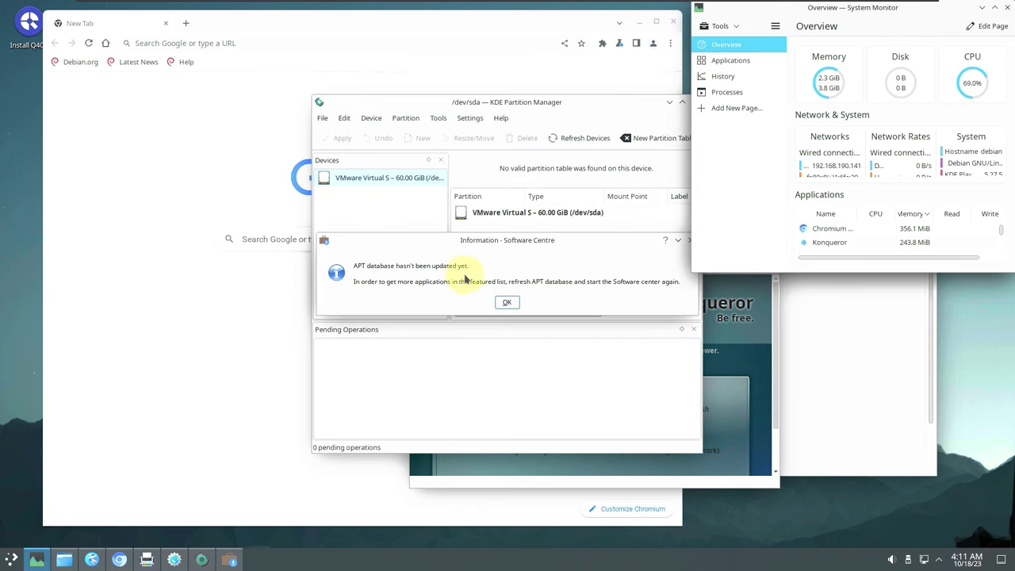
# Step: Acknowledge the Software Centre's APT database notice and close the Chromium browser
pyautogui.click(505, 303)
pyautogui.click(227, 86)
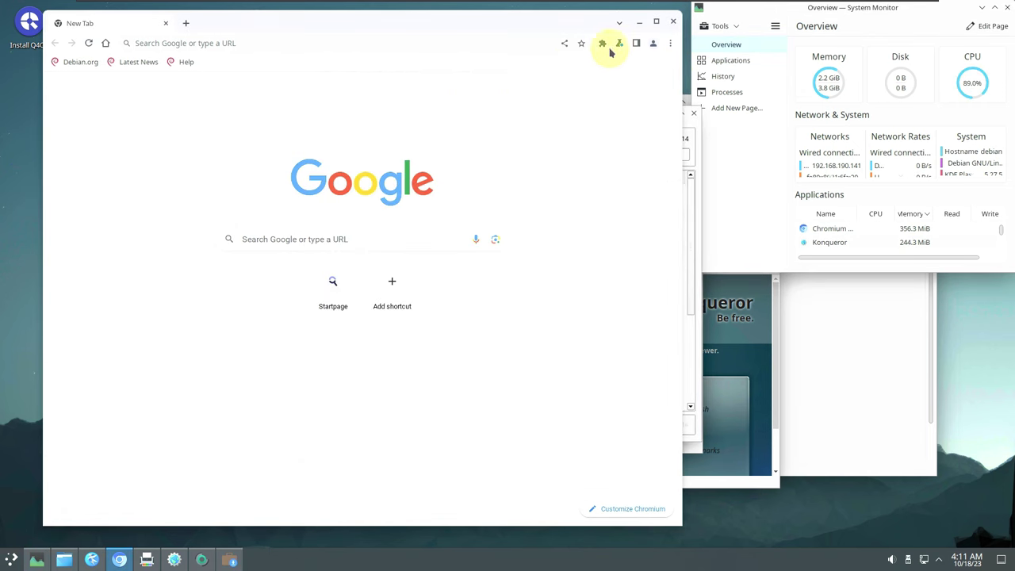
pyautogui.click(674, 22)
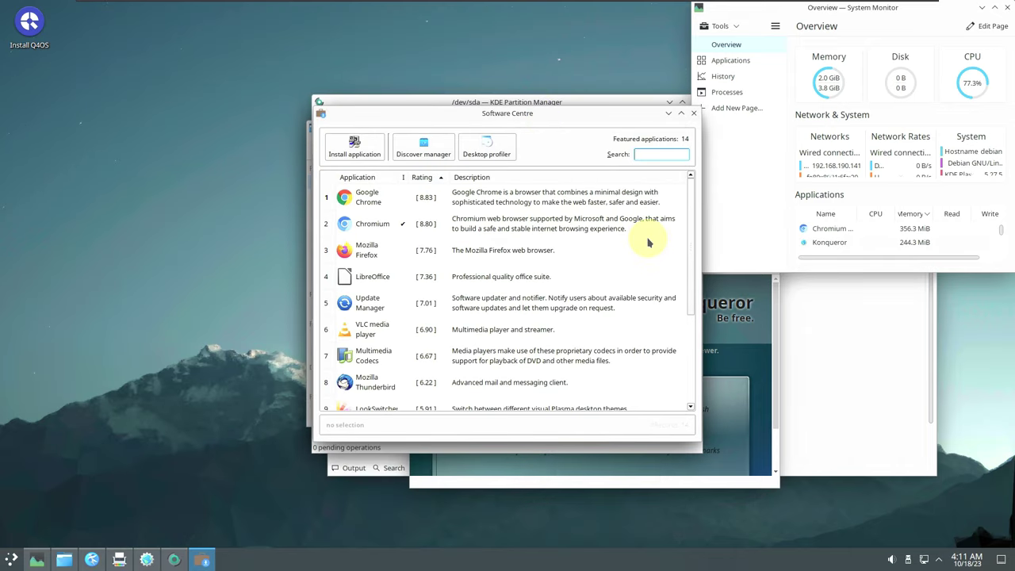
# Step: Maximize the Software Centre, select VLC media player in the featured applications, and decline installing the Discover software manager
pyautogui.moveTo(535, 100); pyautogui.dragTo(376, 95)
pyautogui.doubleClick(504, 100)
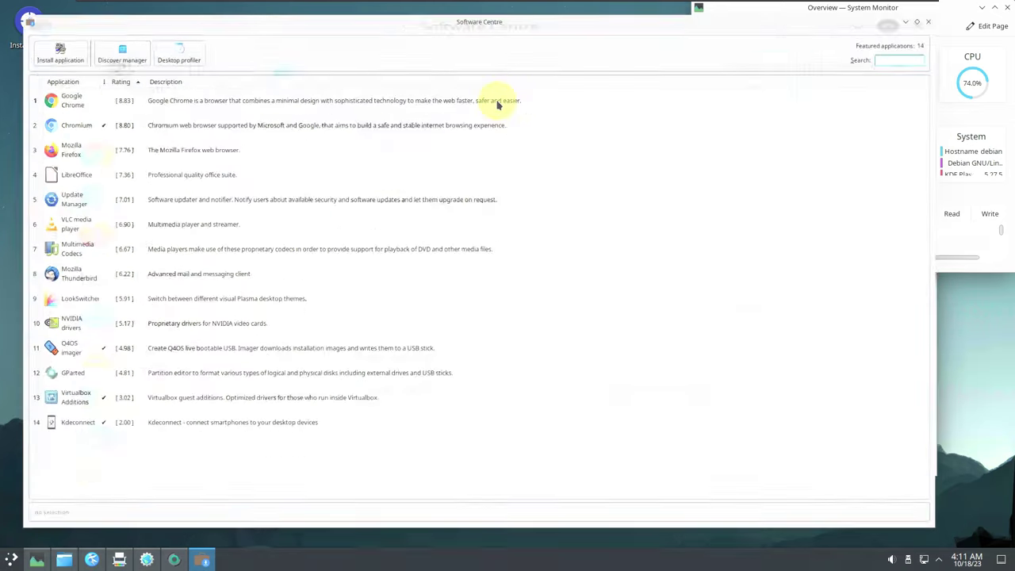
pyautogui.click(167, 216)
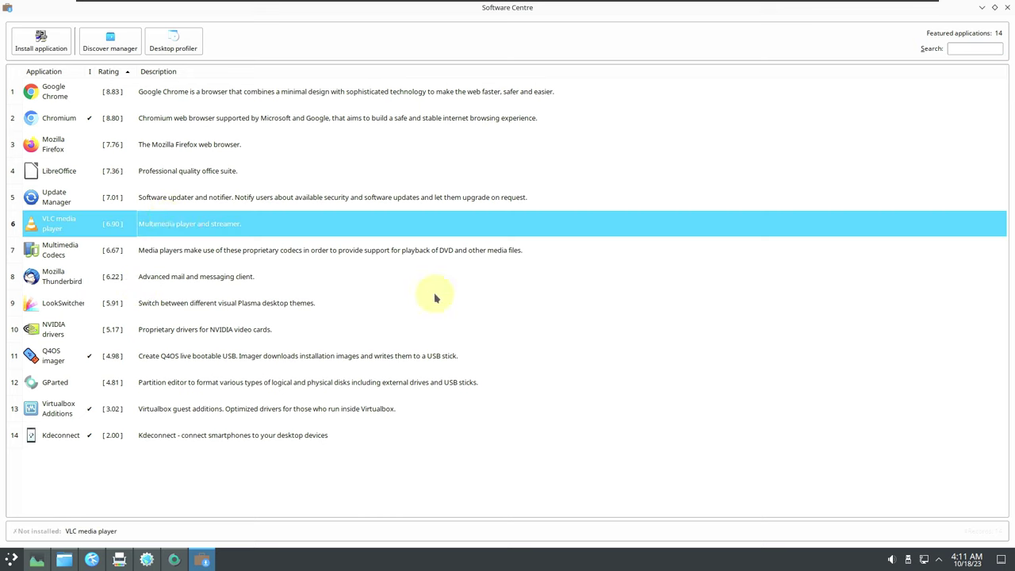
pyautogui.click(112, 51)
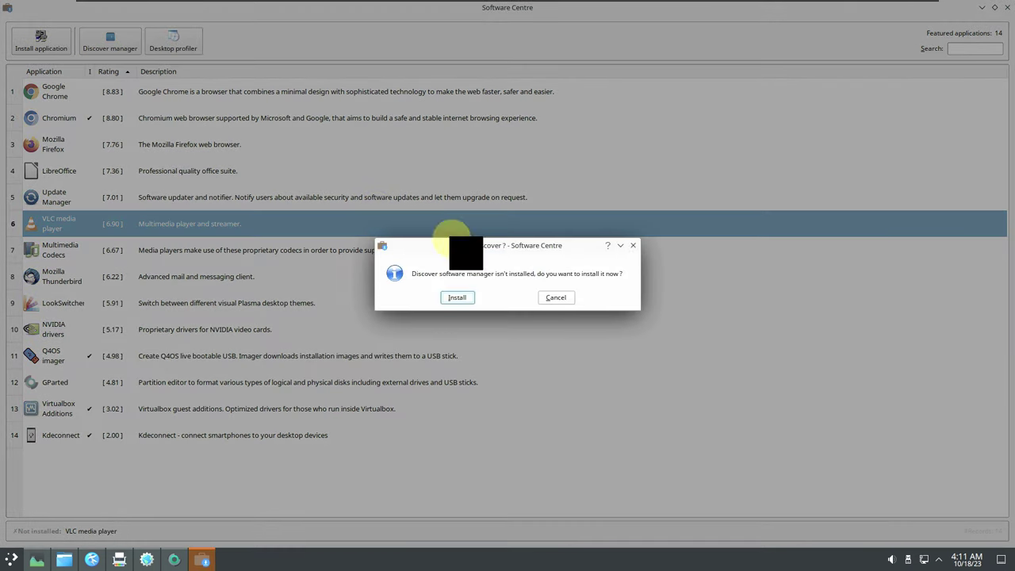
pyautogui.click(556, 297)
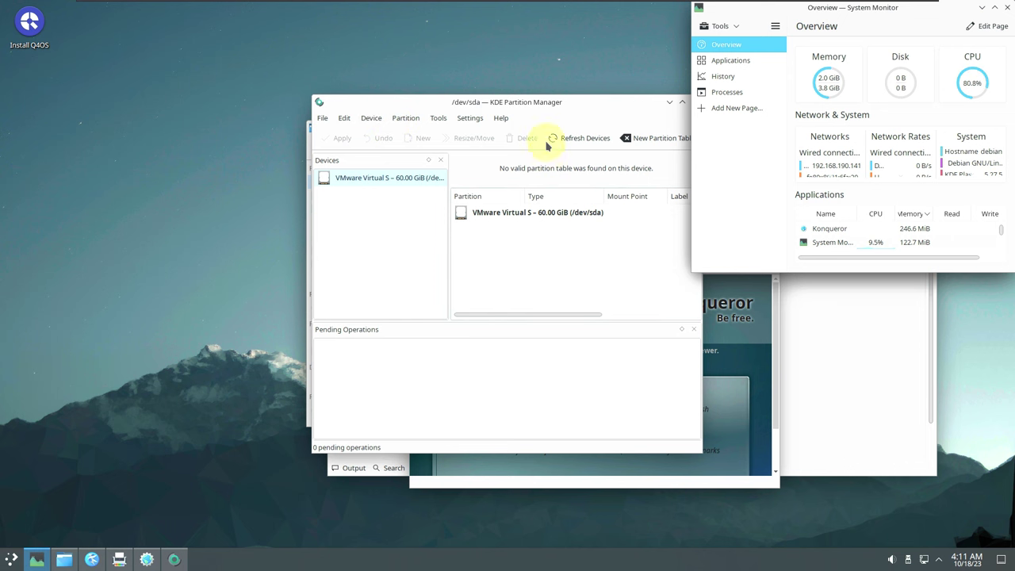
# Step: Move KDE Partition Manager aside, view the additional desktop environments offered in Desktop Profiler, cancel the choice, and close Desktop Profiler and the Software Centre
pyautogui.moveTo(539, 101); pyautogui.dragTo(218, 83)
pyautogui.click(440, 203)
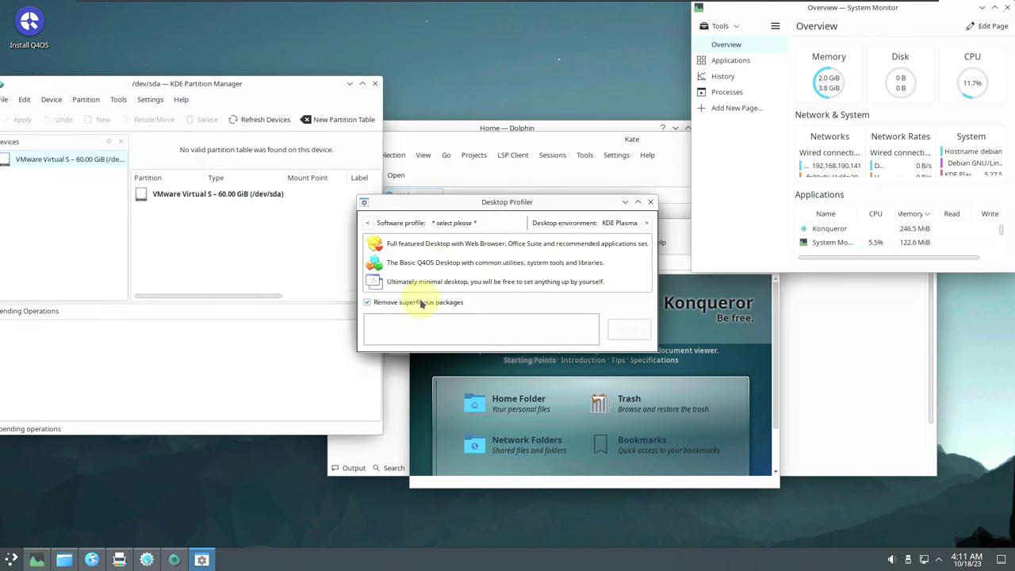
pyautogui.click(645, 223)
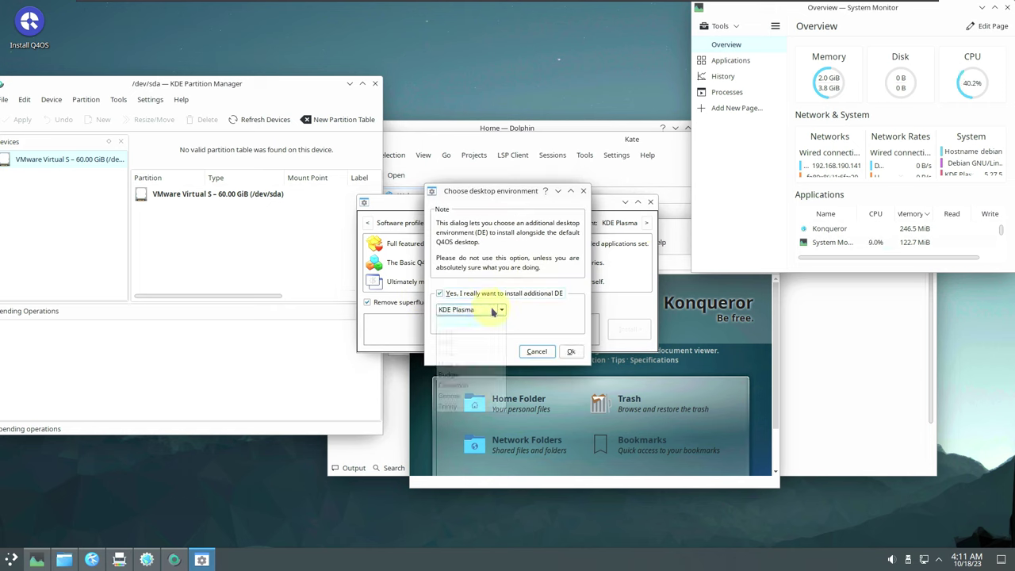
pyautogui.click(476, 310)
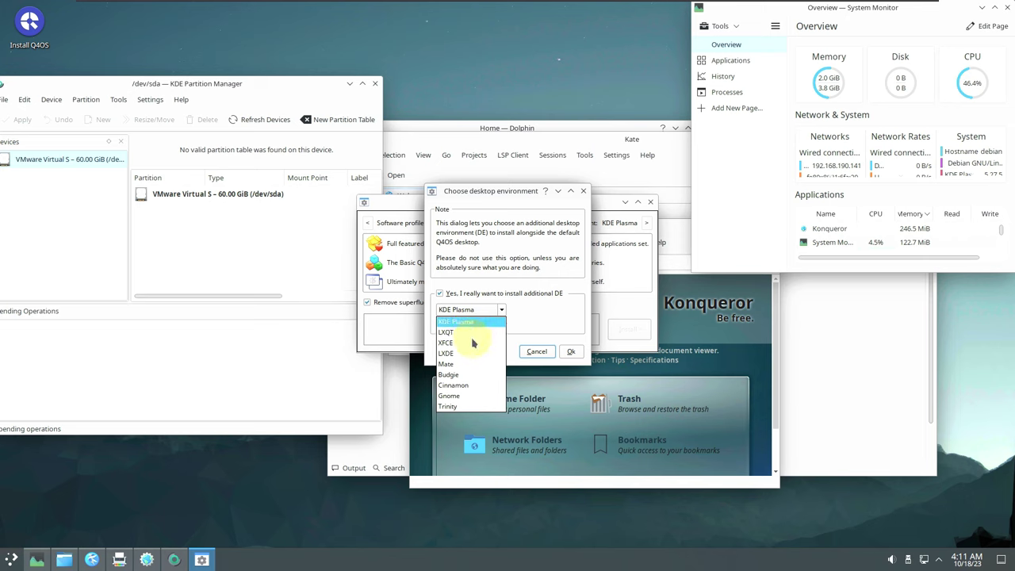
pyautogui.click(476, 293)
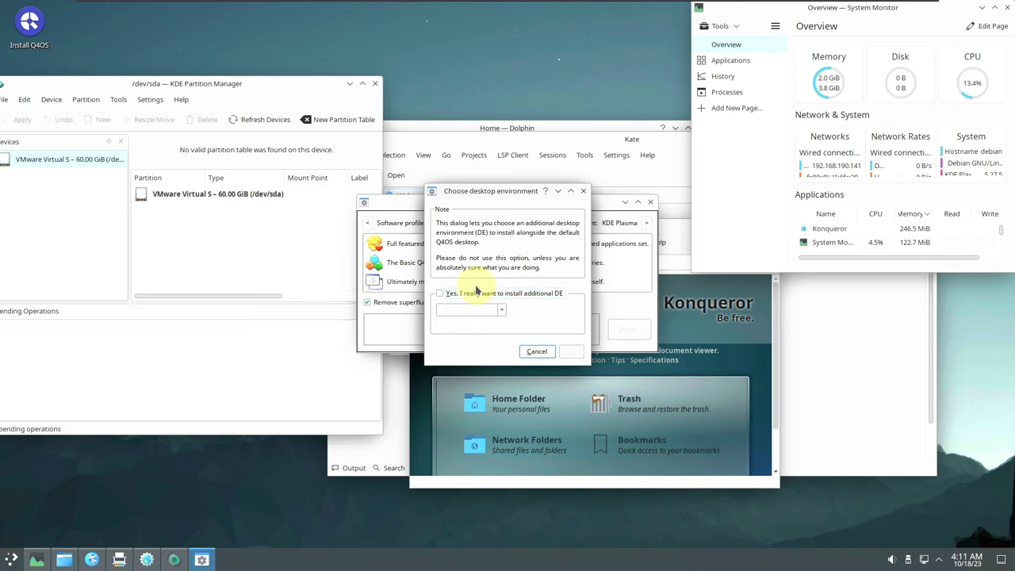
pyautogui.click(583, 191)
pyautogui.click(651, 204)
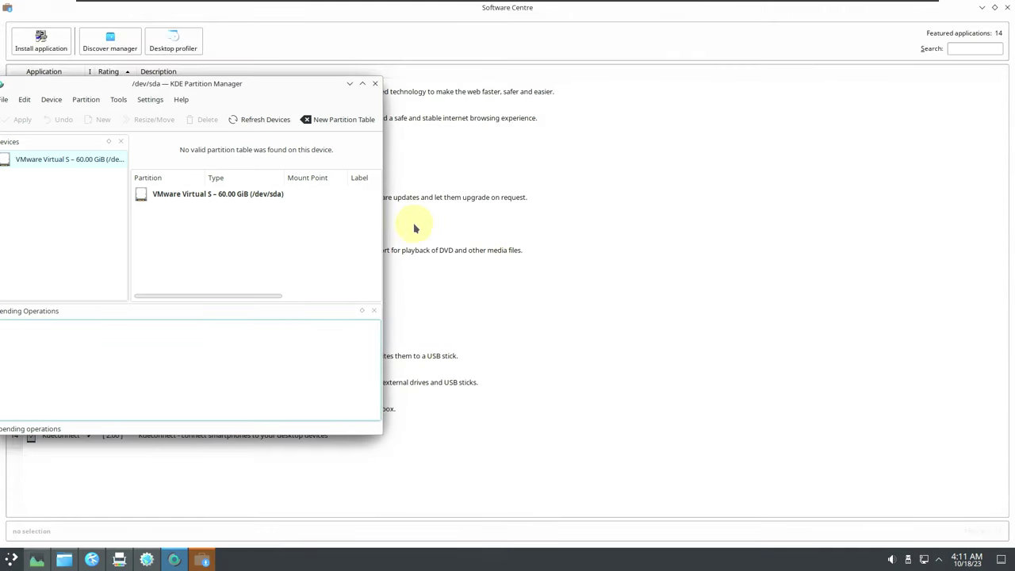
pyautogui.click(1007, 7)
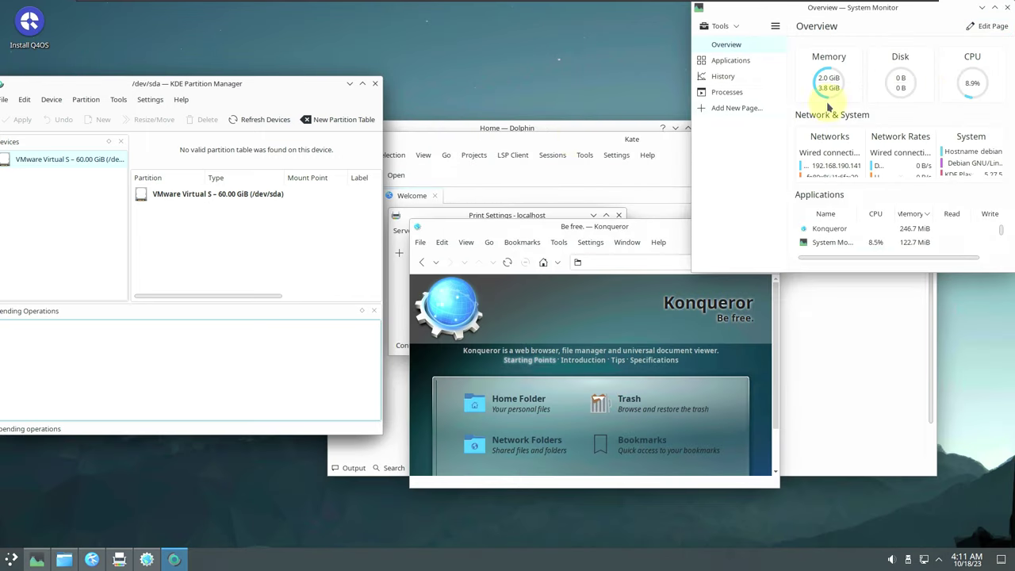
# Step: View the version information in the About Konqueror dialog and close Konqueror
pyautogui.click(659, 242)
pyautogui.click(682, 356)
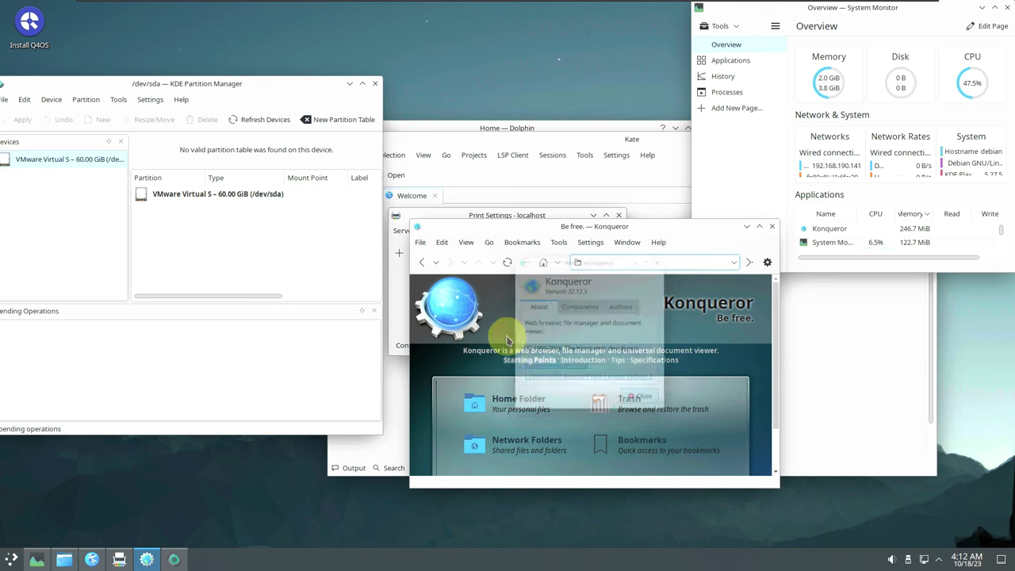
pyautogui.click(635, 404)
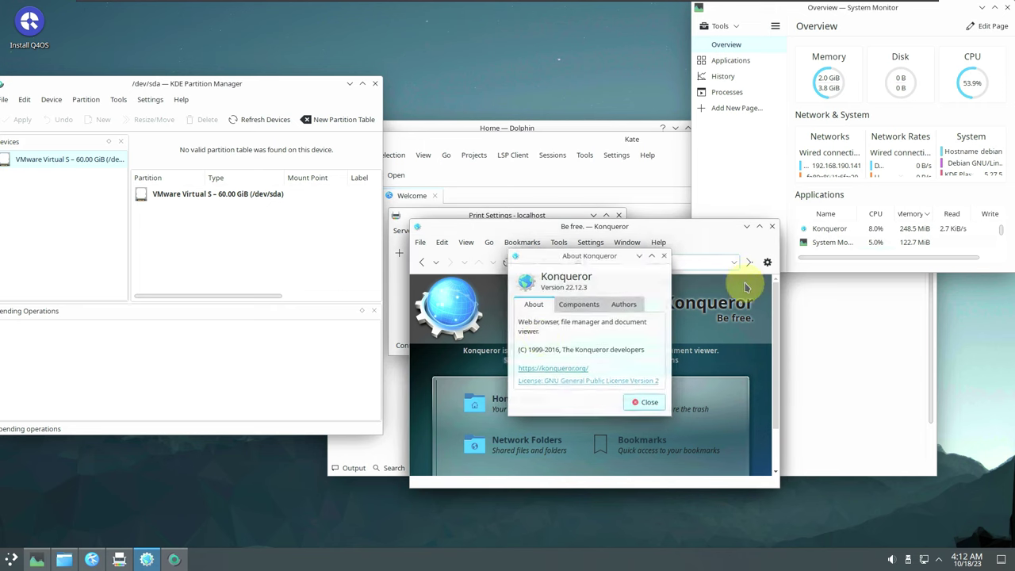
pyautogui.click(771, 226)
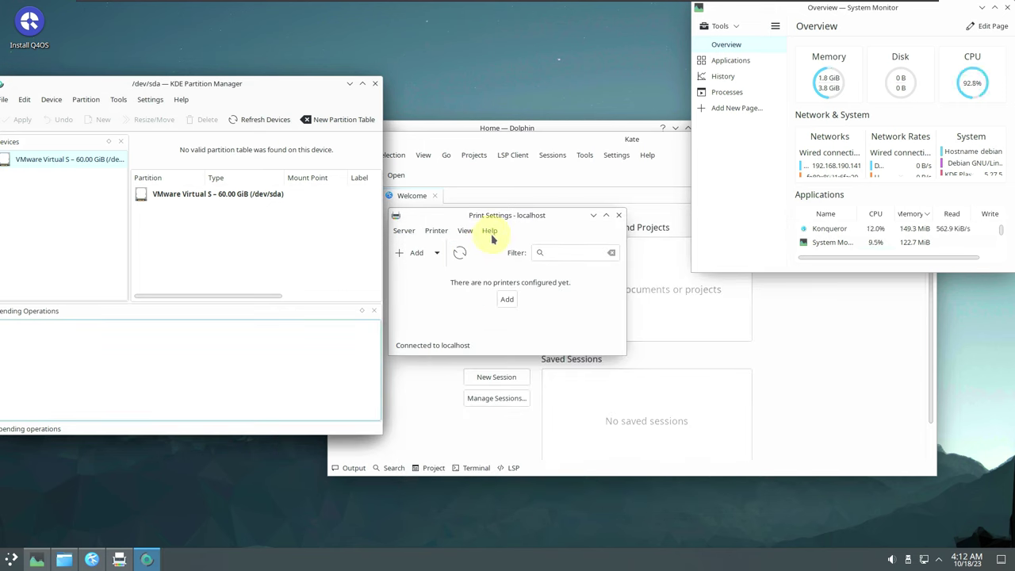
# Step: View the About system-config-printer dialog from Print Settings and close the printer configuration
pyautogui.click(490, 231)
pyautogui.click(519, 260)
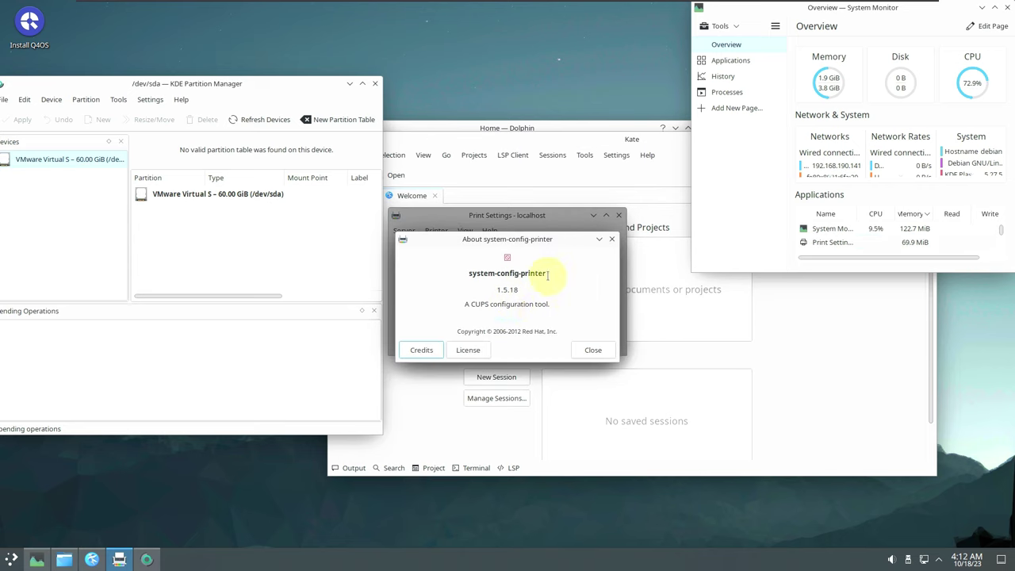
pyautogui.click(591, 350)
pyautogui.click(619, 218)
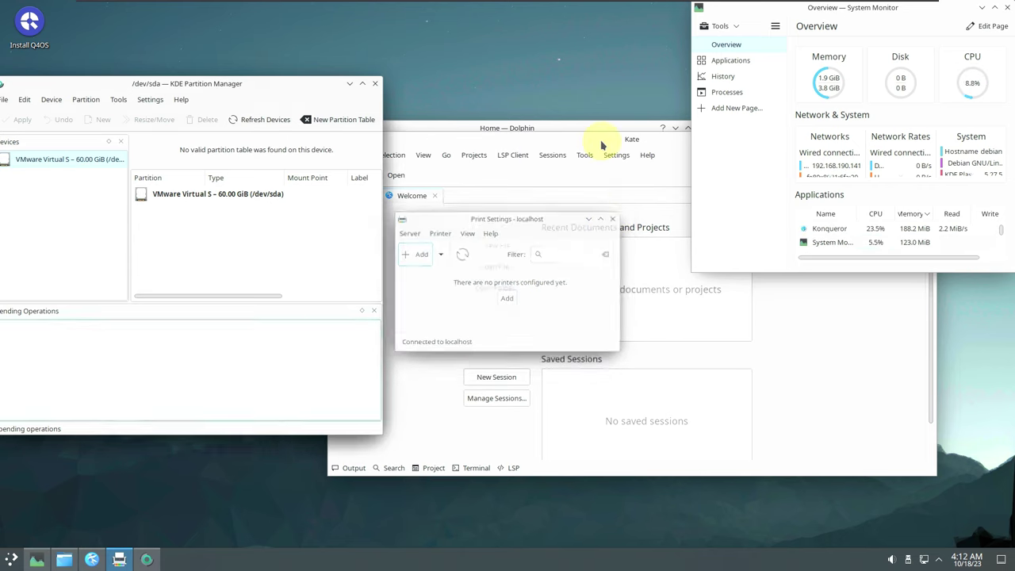
# Step: Maximize the Kate text editor, view its version in the About Kate dialog, and close the editor
pyautogui.doubleClick(600, 140)
pyautogui.click(319, 23)
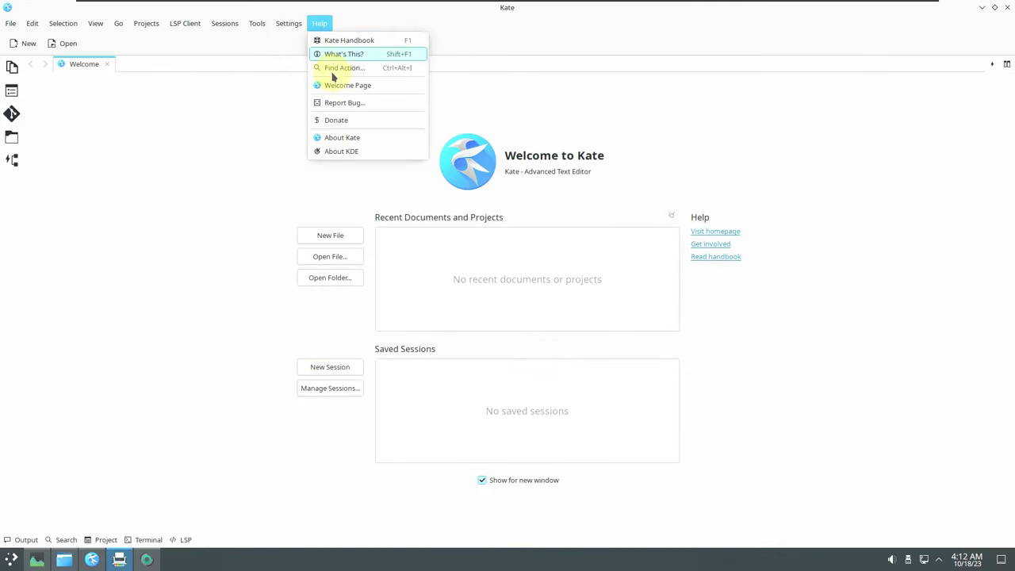
pyautogui.click(487, 199)
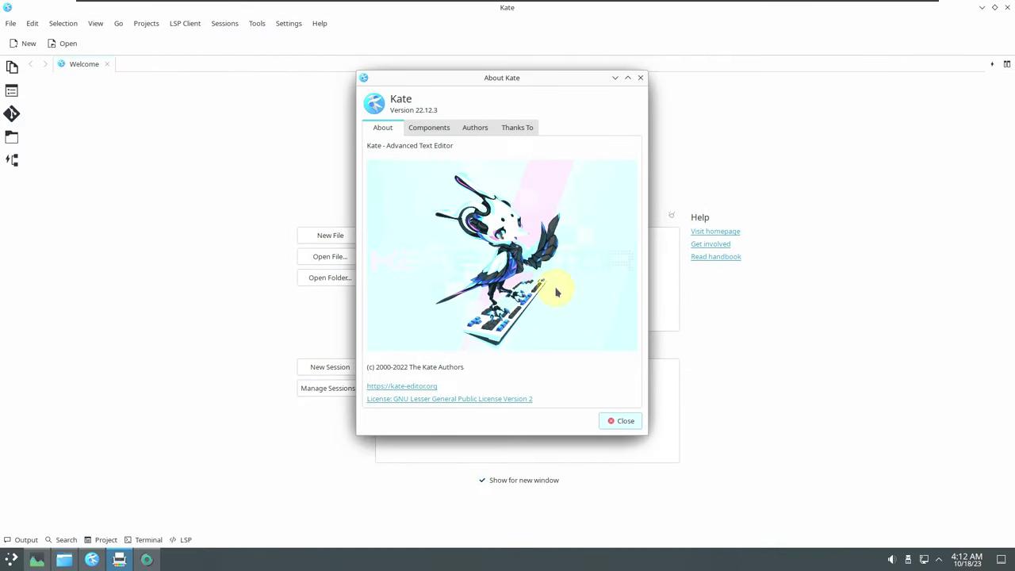
pyautogui.click(622, 420)
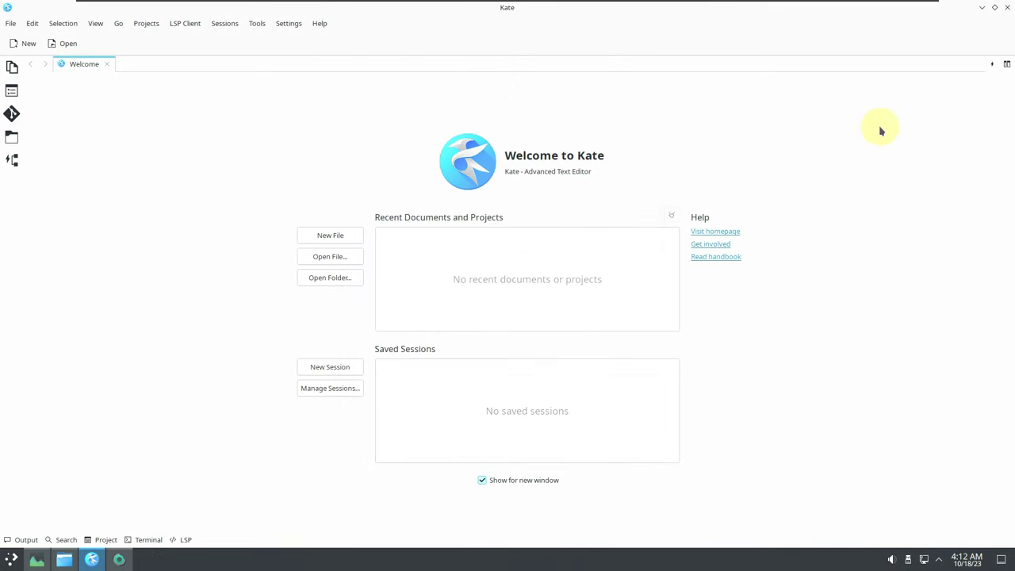
pyautogui.click(1004, 11)
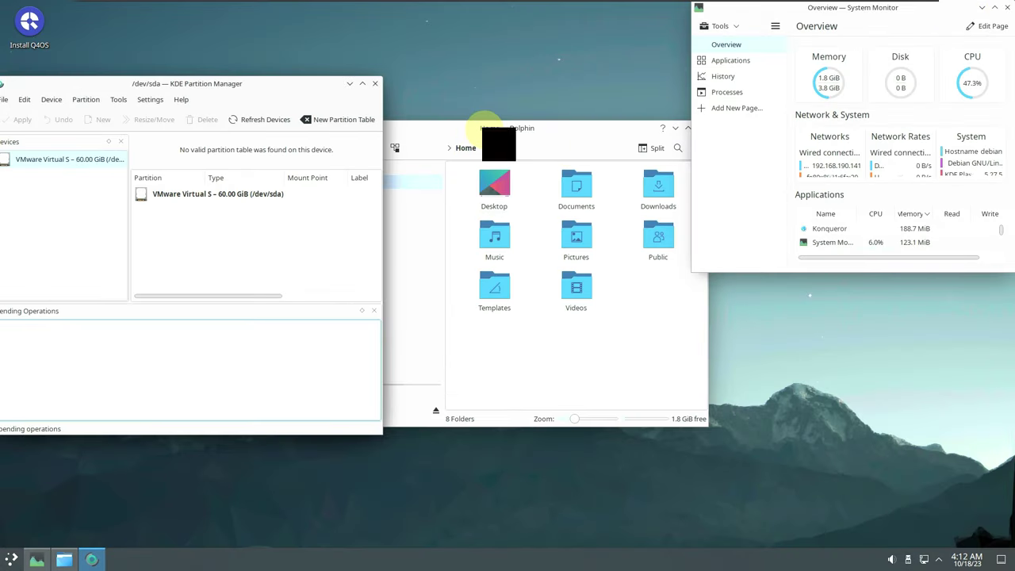
# Step: View the version information in the About Dolphin dialog and close the file manager
pyautogui.click(647, 161)
pyautogui.click(695, 148)
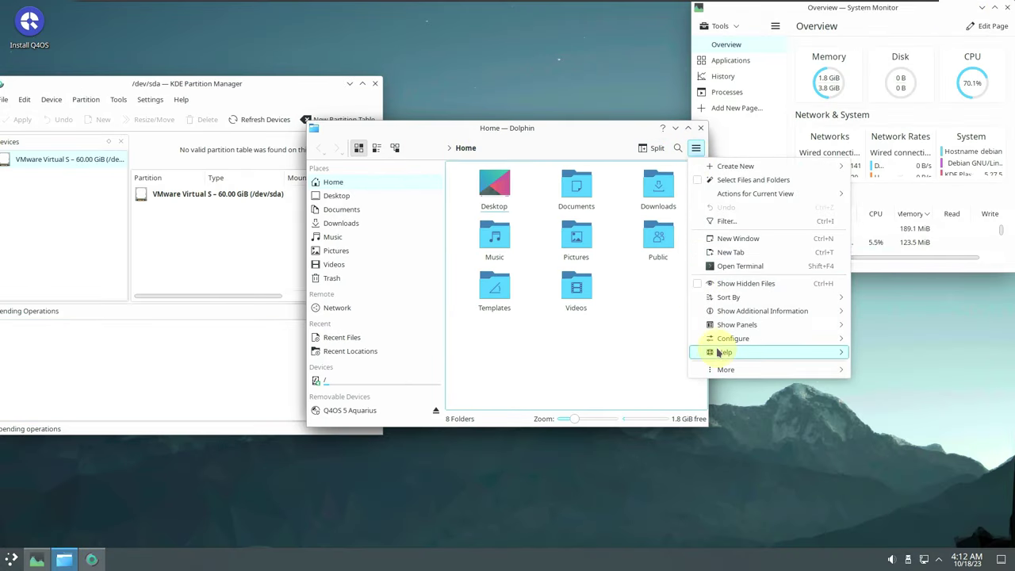
pyautogui.moveTo(817, 355)
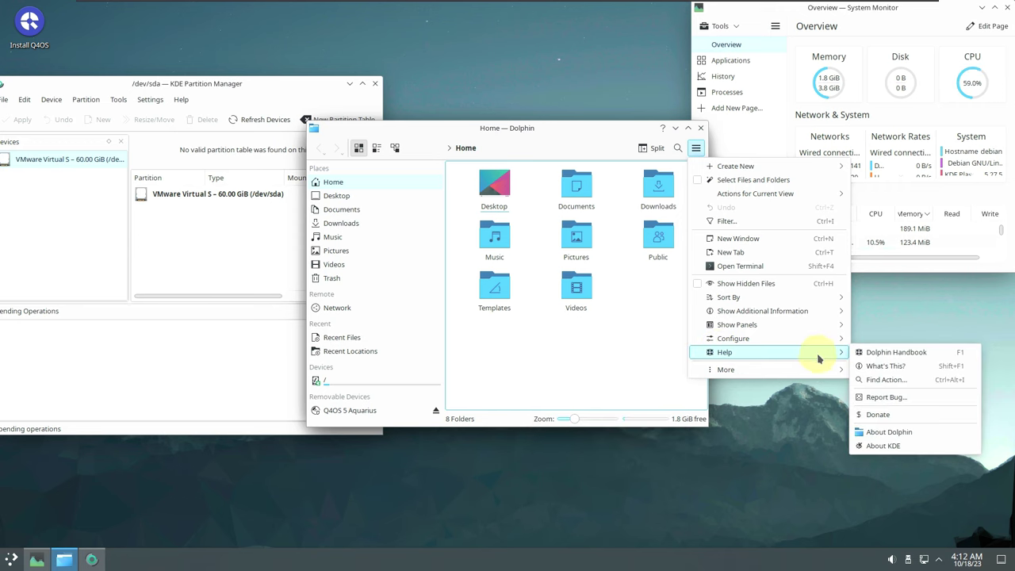
pyautogui.click(886, 434)
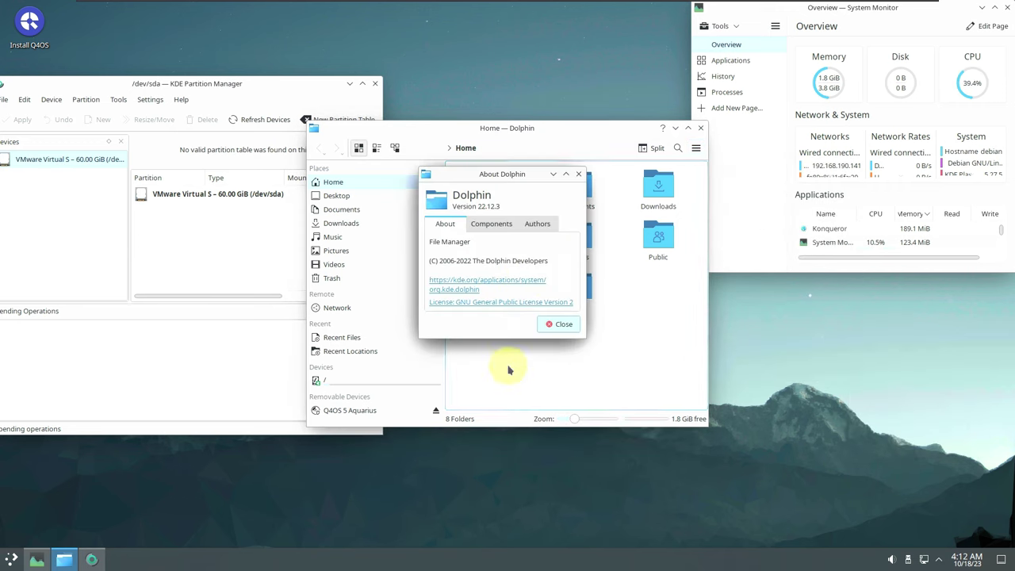
pyautogui.click(560, 325)
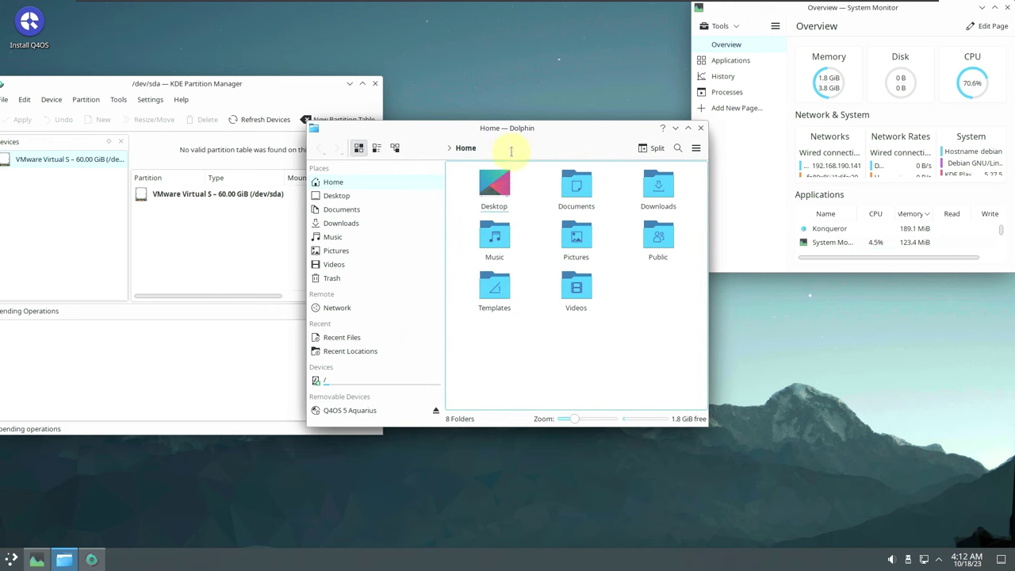
pyautogui.click(699, 129)
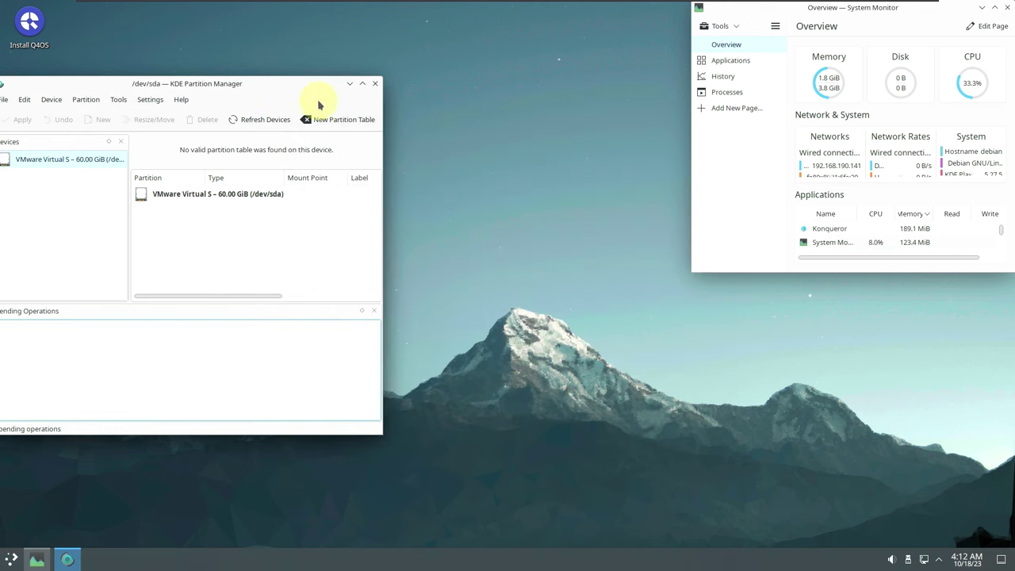
# Step: Move KDE Partition Manager fully into view, check its version in the About dialog, and close it
pyautogui.moveTo(317, 88); pyautogui.dragTo(529, 92)
pyautogui.click(394, 110)
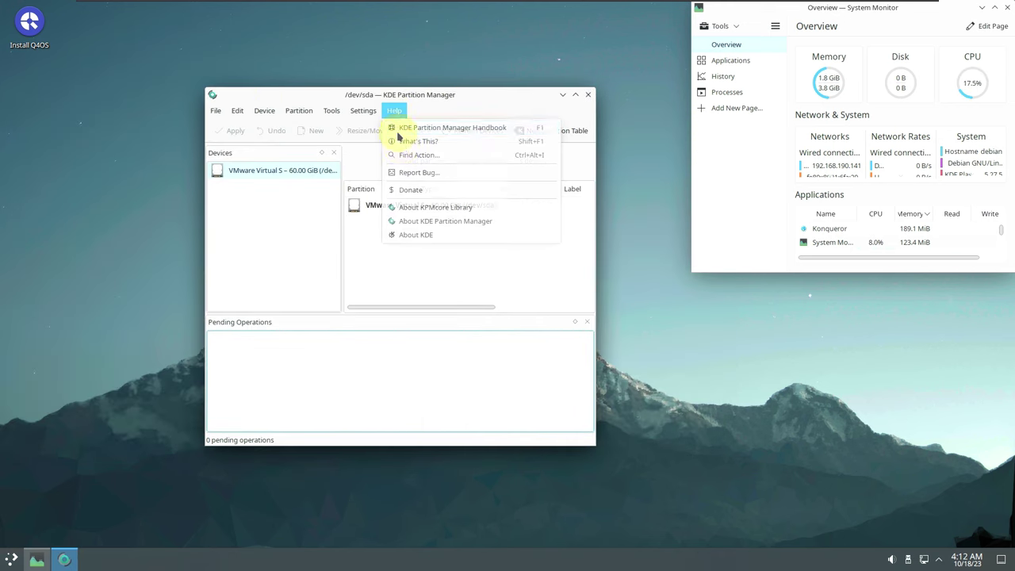
pyautogui.click(423, 220)
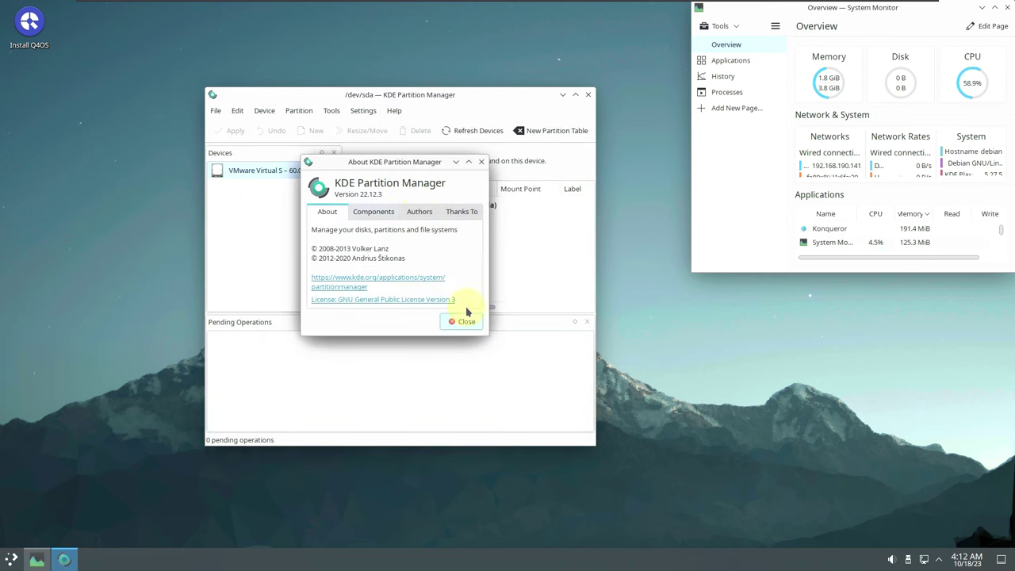
pyautogui.click(588, 95)
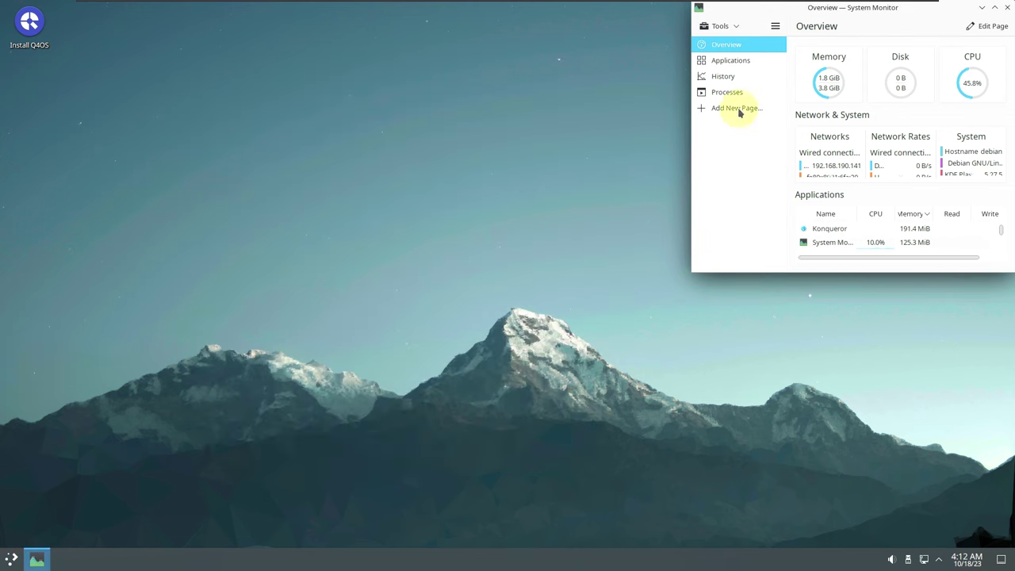
# Step: Maximize System Monitor, look through its Applications, History, Processes and Overview pages, and close it
pyautogui.click(995, 8)
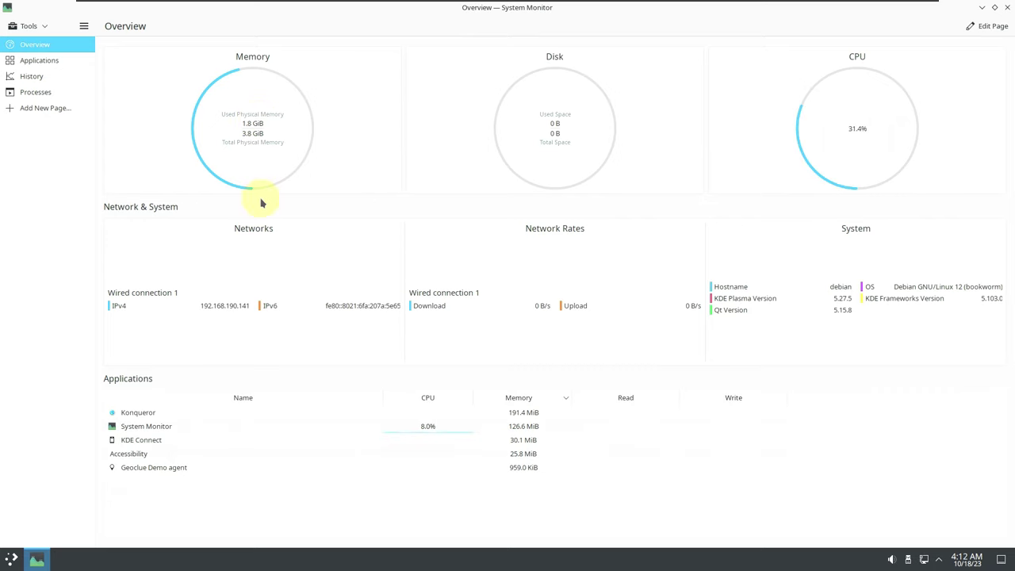
pyautogui.click(55, 60)
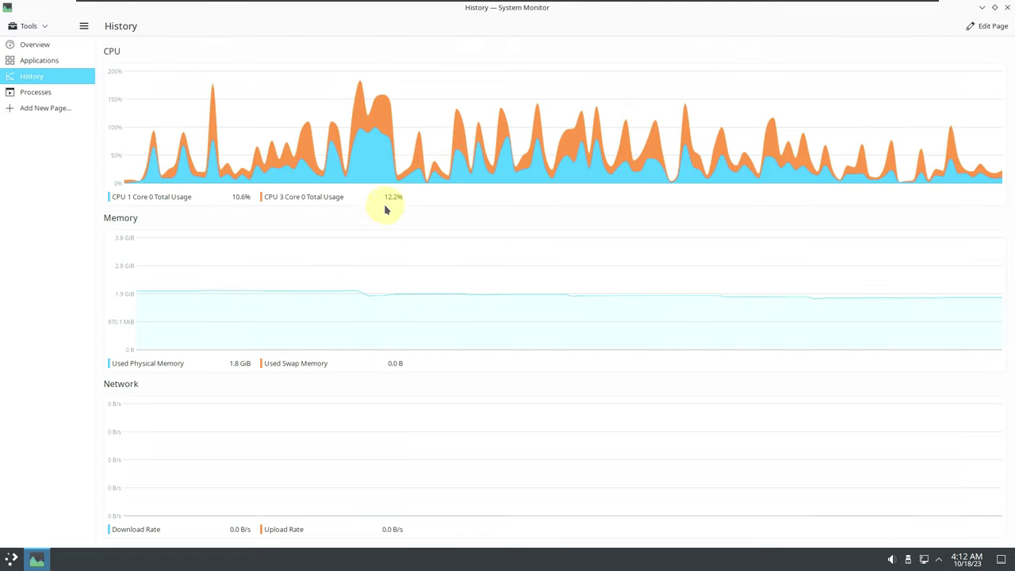
pyautogui.click(38, 93)
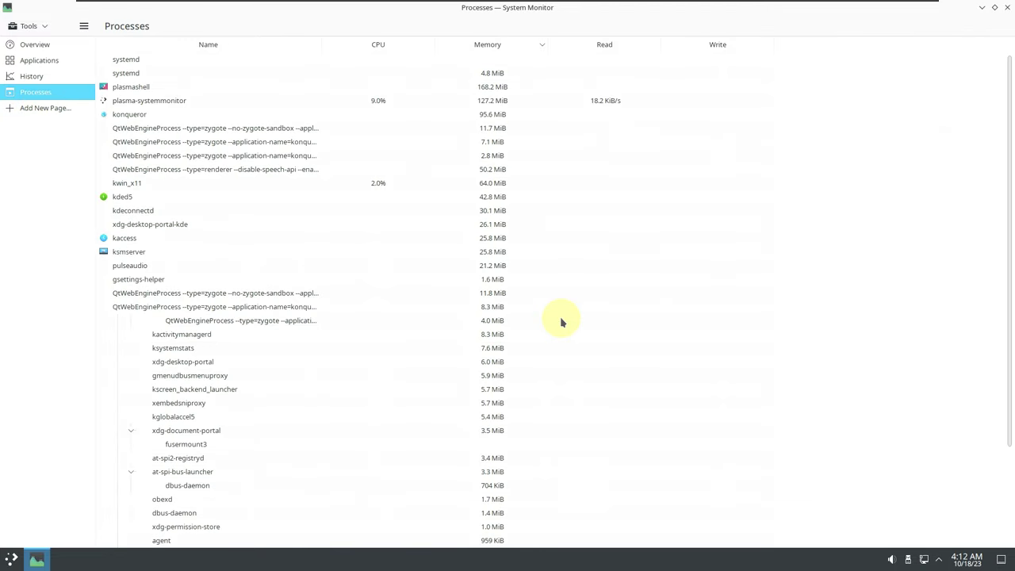
pyautogui.scroll(-3, 561, 320)
pyautogui.scroll(3, 560, 320)
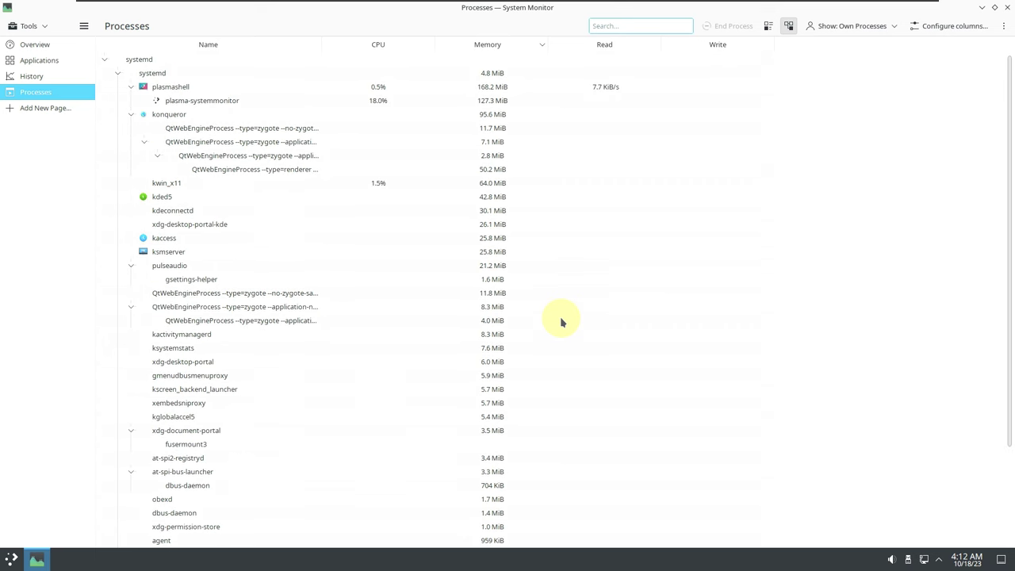
pyautogui.click(76, 49)
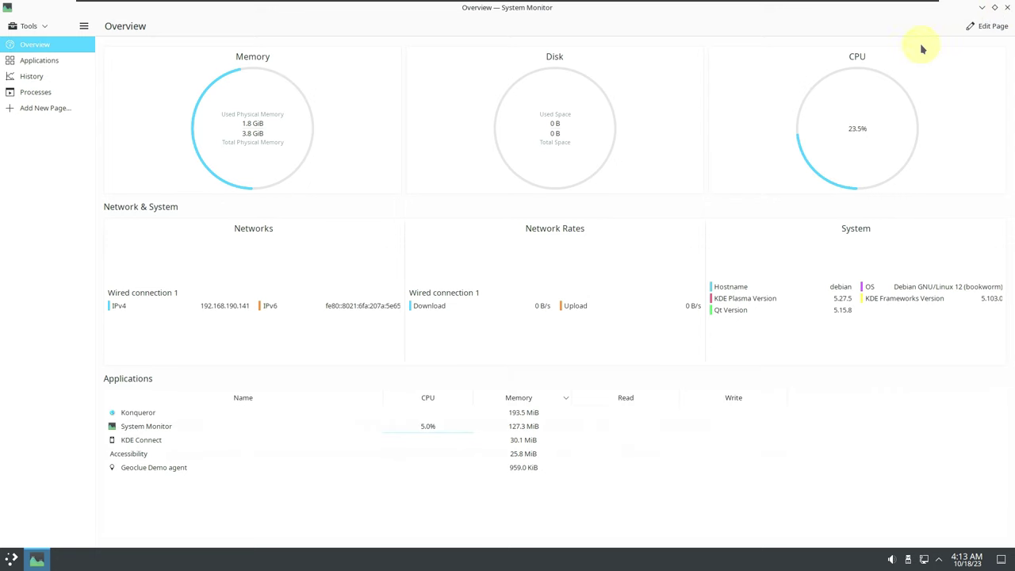
pyautogui.click(1006, 7)
# Step: Open the desktop's wallpaper settings and maximize the window to browse the available wallpapers
pyautogui.rightClick(272, 191)
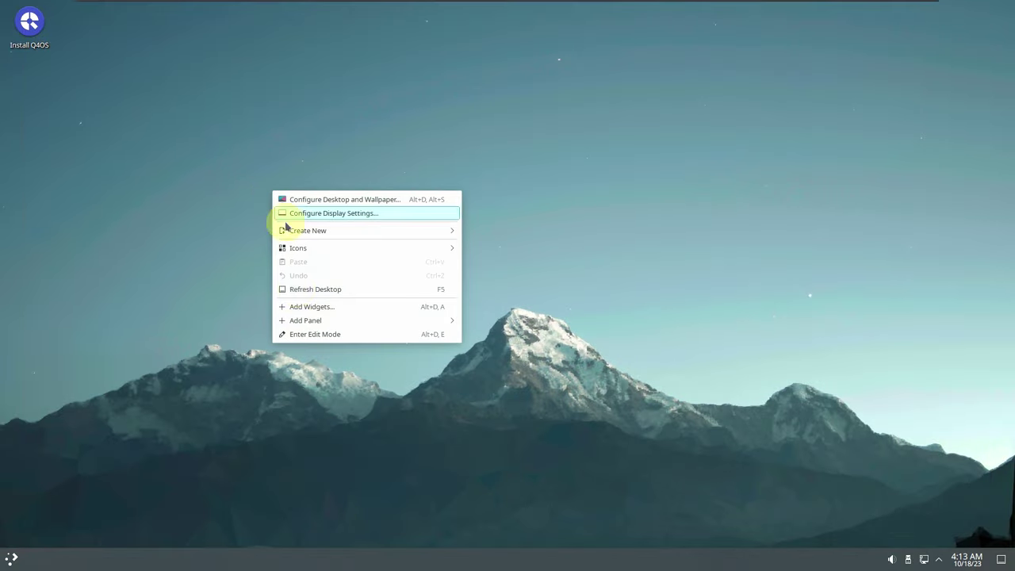
pyautogui.click(328, 204)
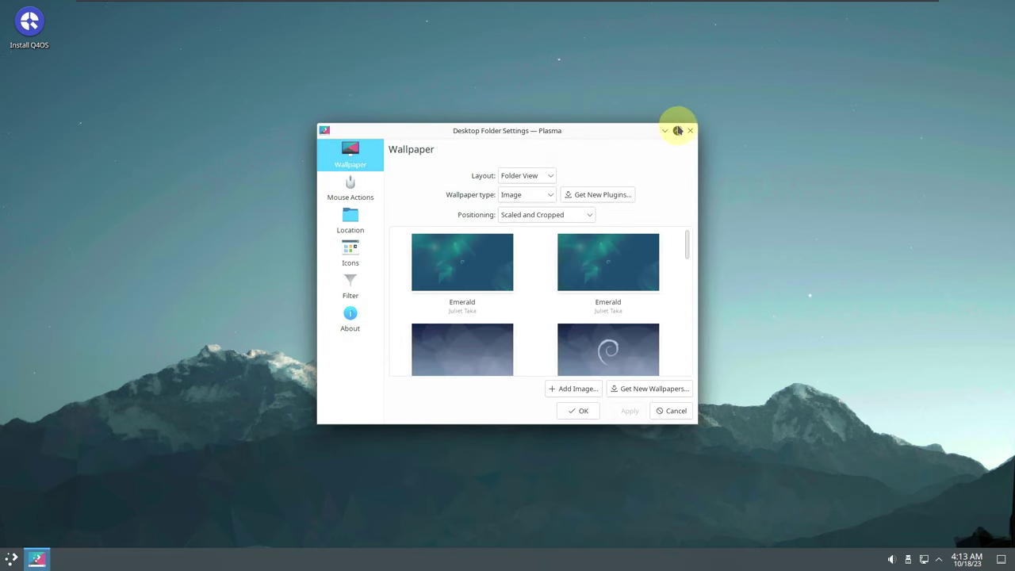
pyautogui.click(677, 130)
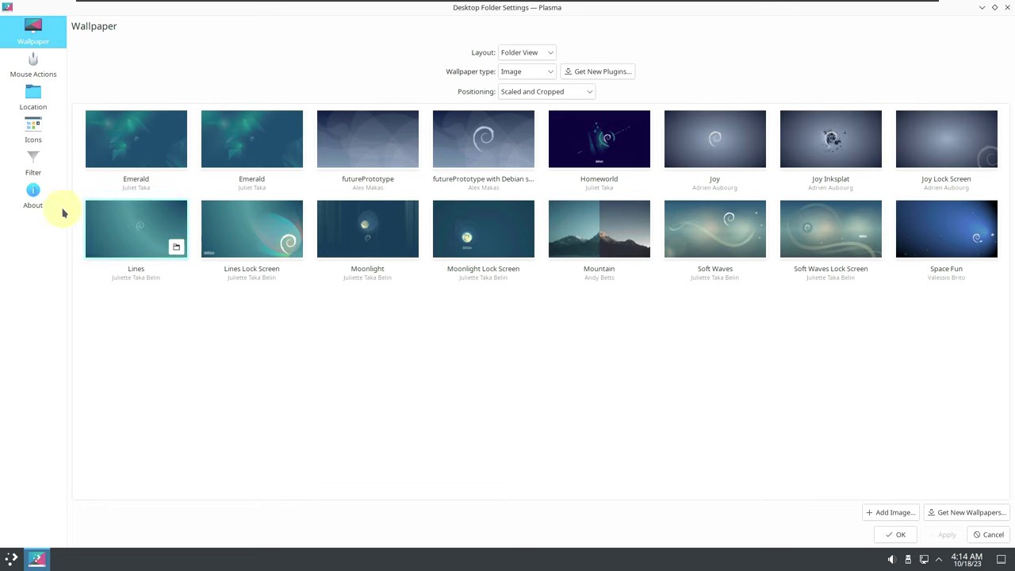
# Step: View the About page of the desktop folder settings and close the settings window
pyautogui.click(37, 193)
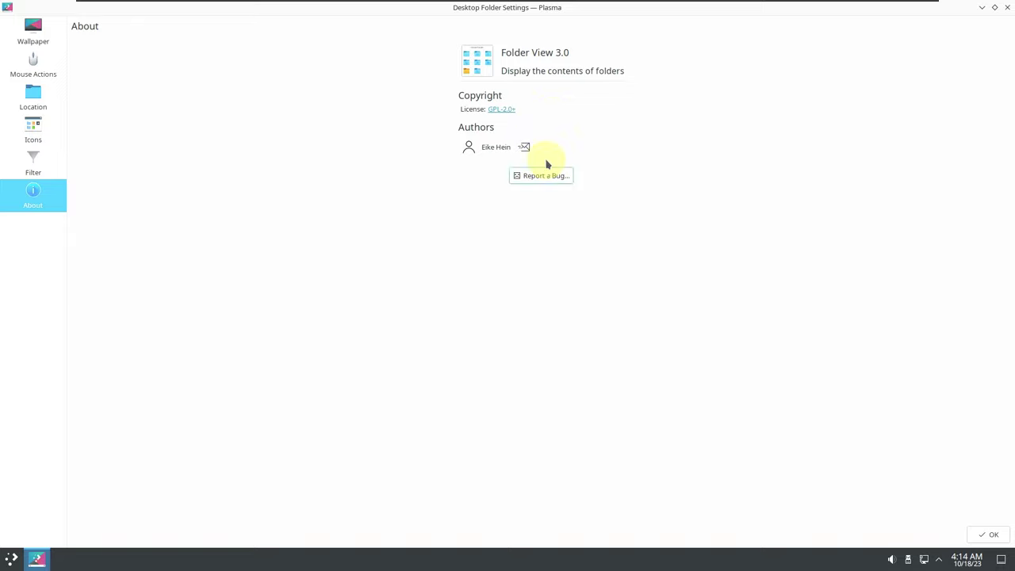
pyautogui.click(1007, 7)
# Step: Open System Settings, look through its categories, and view the Bluetooth, Printers and KDE Wallet pages
pyautogui.click(17, 563)
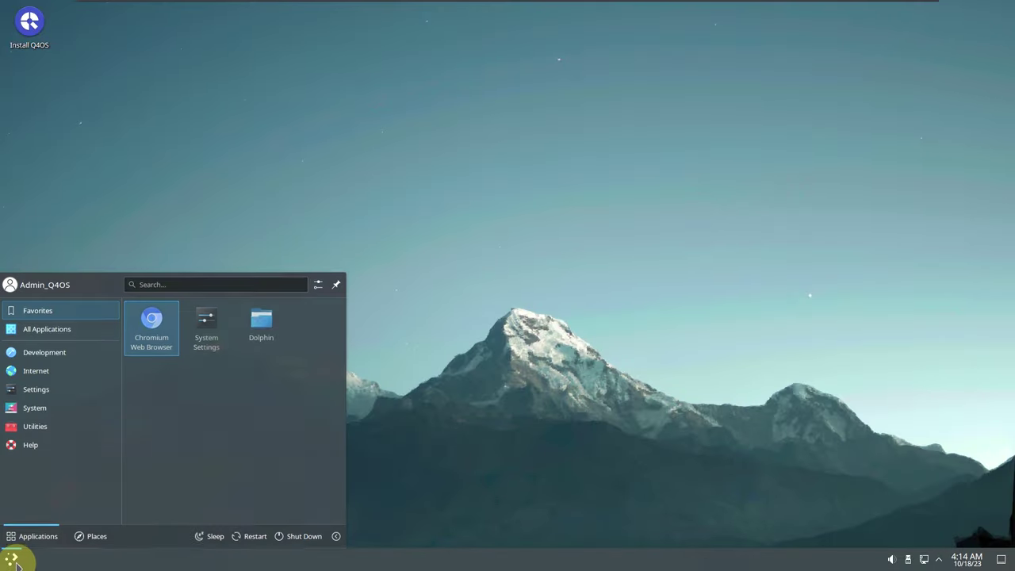
pyautogui.moveTo(72, 387)
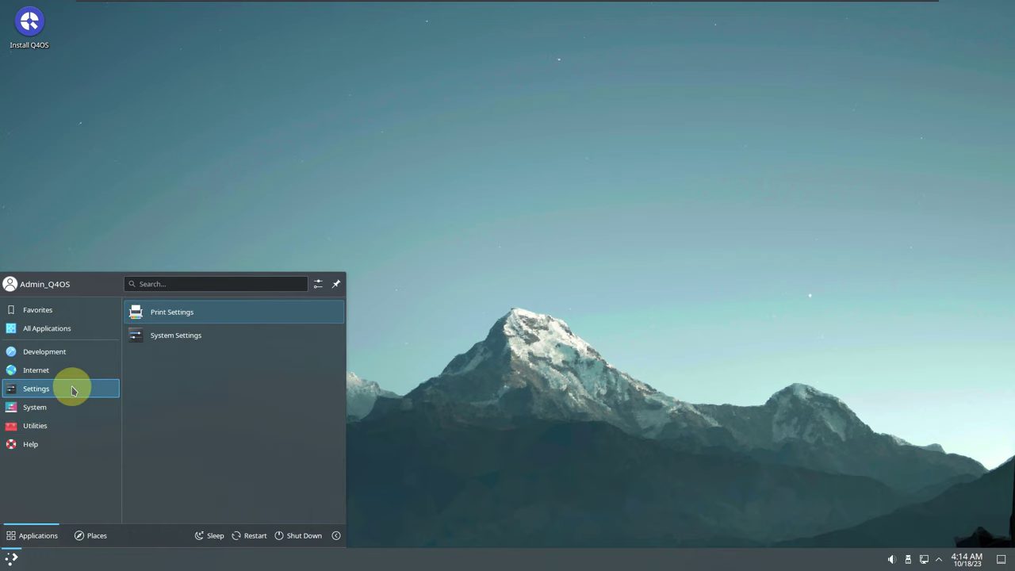
pyautogui.click(258, 338)
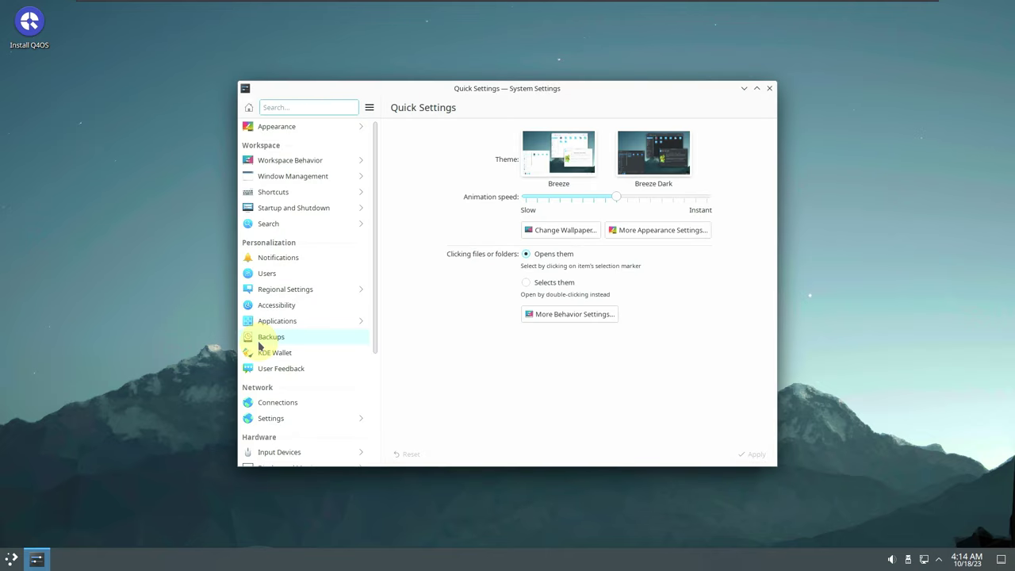
pyautogui.moveTo(376, 130)
pyautogui.mouseDown()
pyautogui.moveTo(376, 317)
pyautogui.moveTo(373, 140)
pyautogui.moveTo(382, 122)
pyautogui.mouseUp()
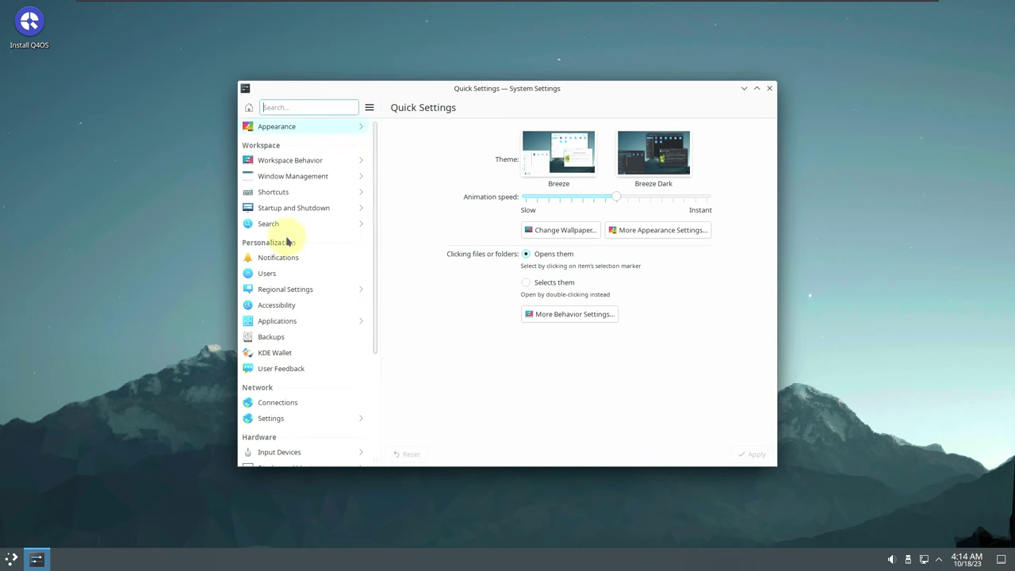
pyautogui.scroll(-5, 297, 407)
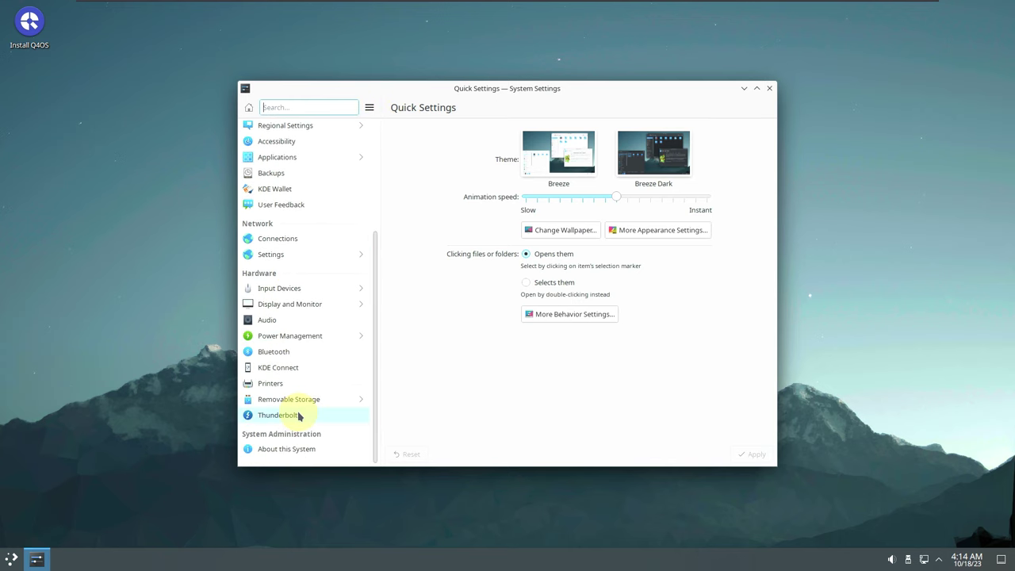
pyautogui.click(295, 353)
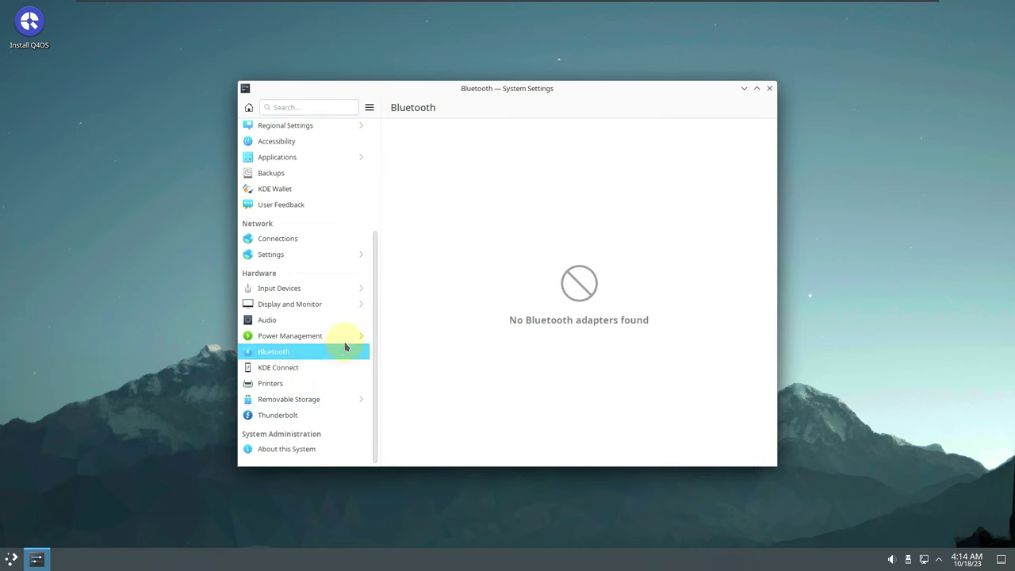
pyautogui.click(325, 386)
pyautogui.click(336, 187)
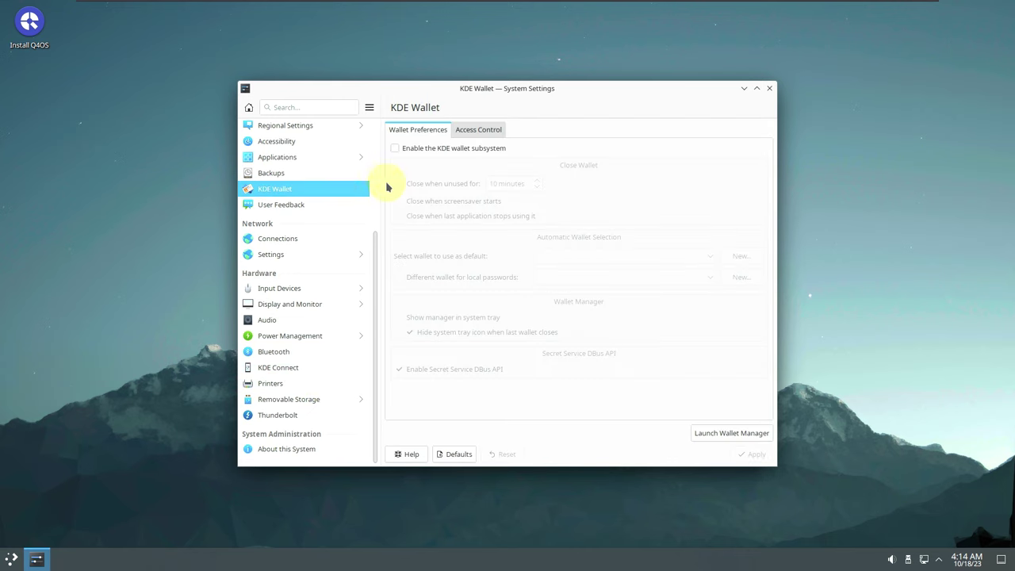
# Step: View the Notifications, network Connections and Proxy settings pages, and close System Settings
pyautogui.moveTo(377, 270); pyautogui.dragTo(376, 129)
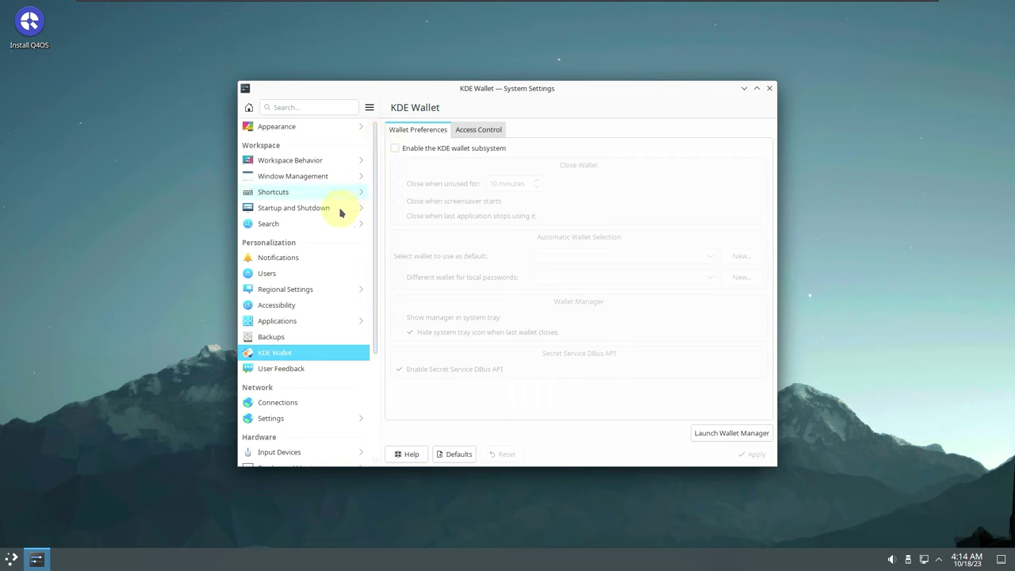
pyautogui.click(321, 259)
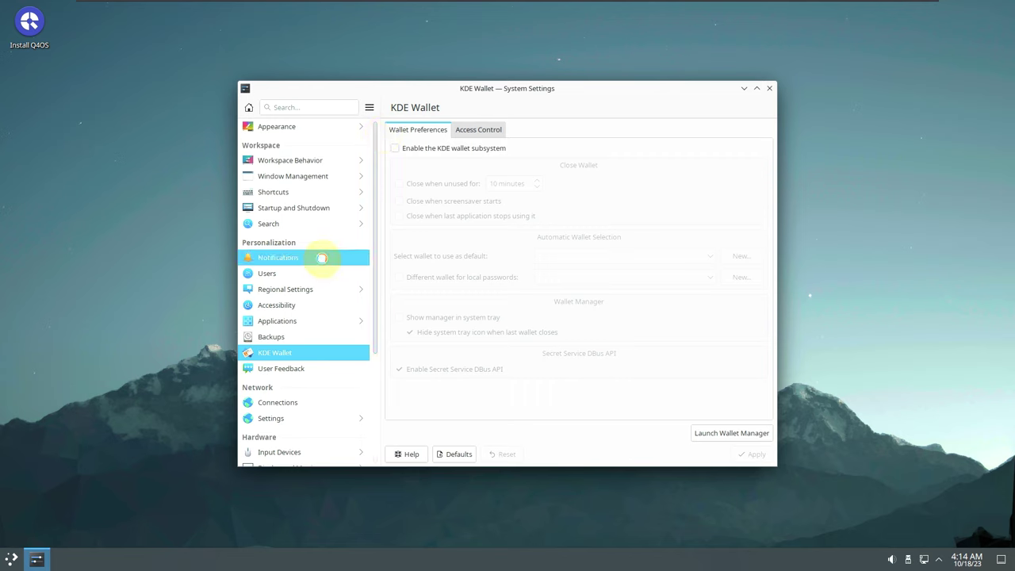
pyautogui.click(295, 404)
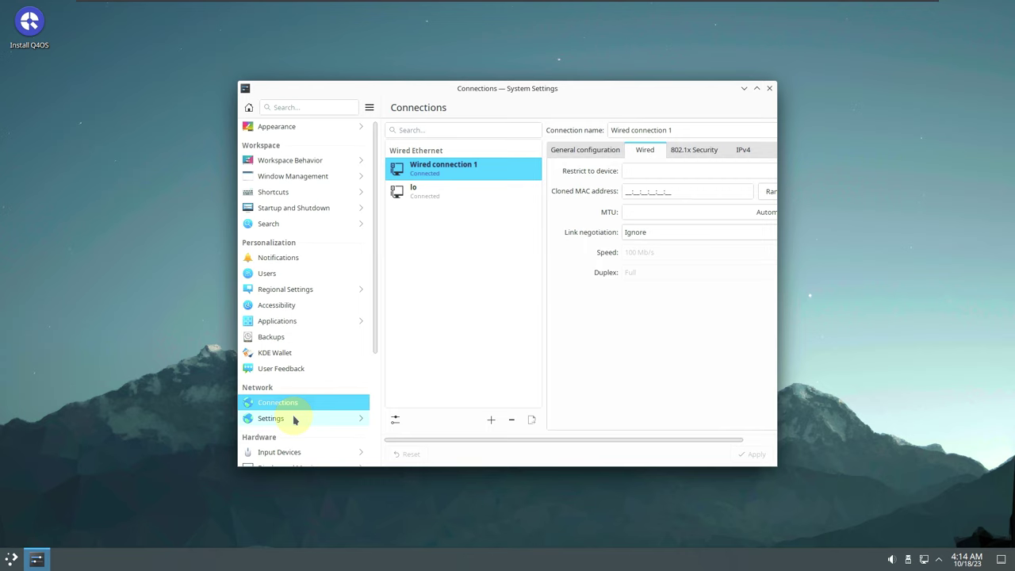
pyautogui.click(293, 419)
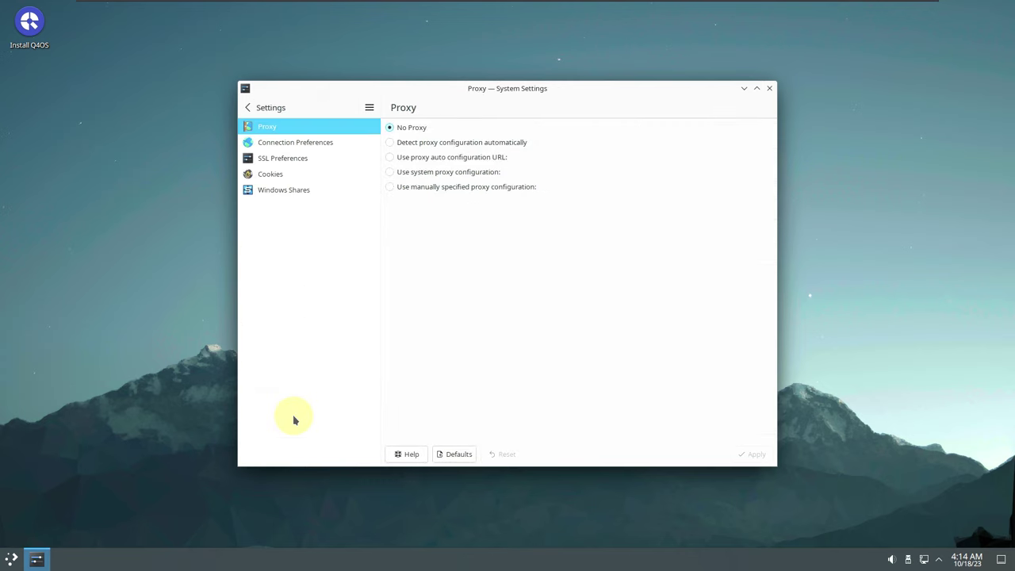
pyautogui.click(768, 90)
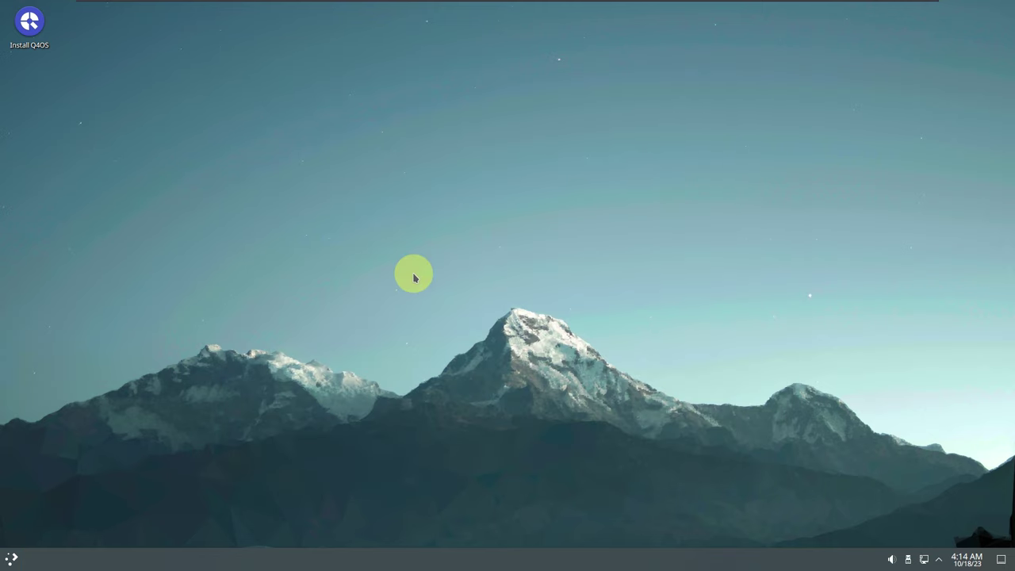
# Step: Shut down the live system and continue past the request to remove the live medium
pyautogui.click(18, 557)
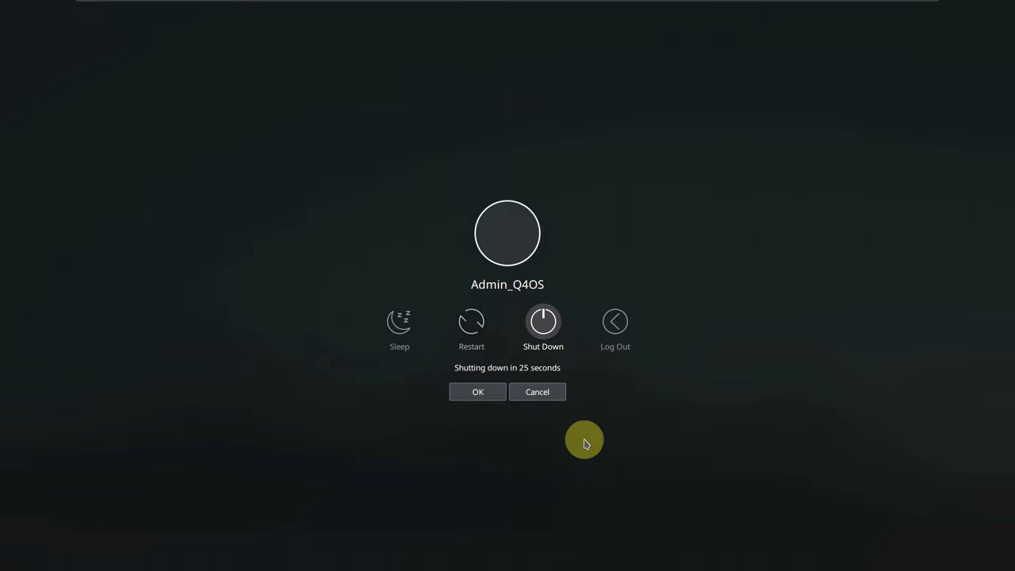
pyautogui.click(727, 283)
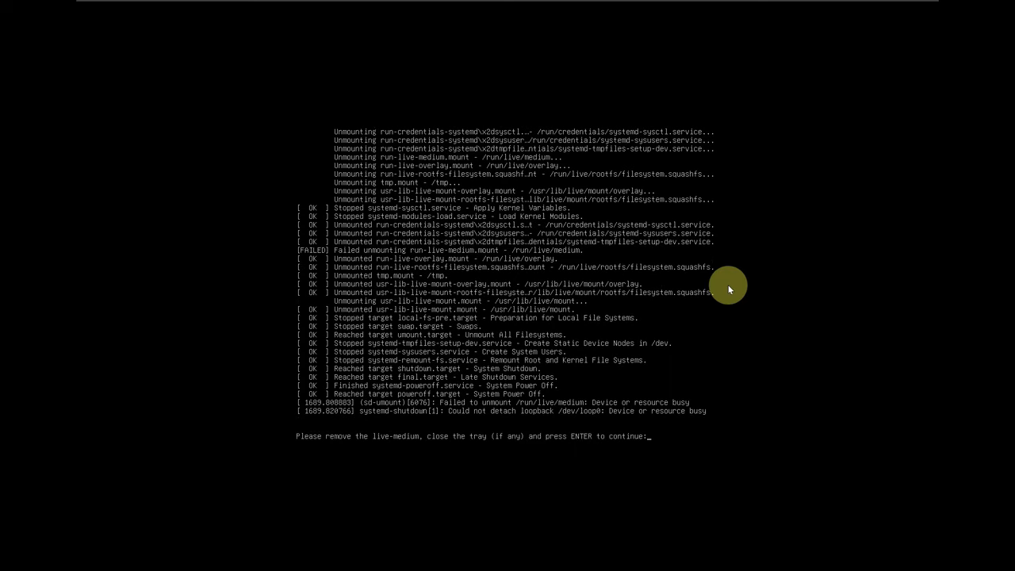
pyautogui.press('Return')
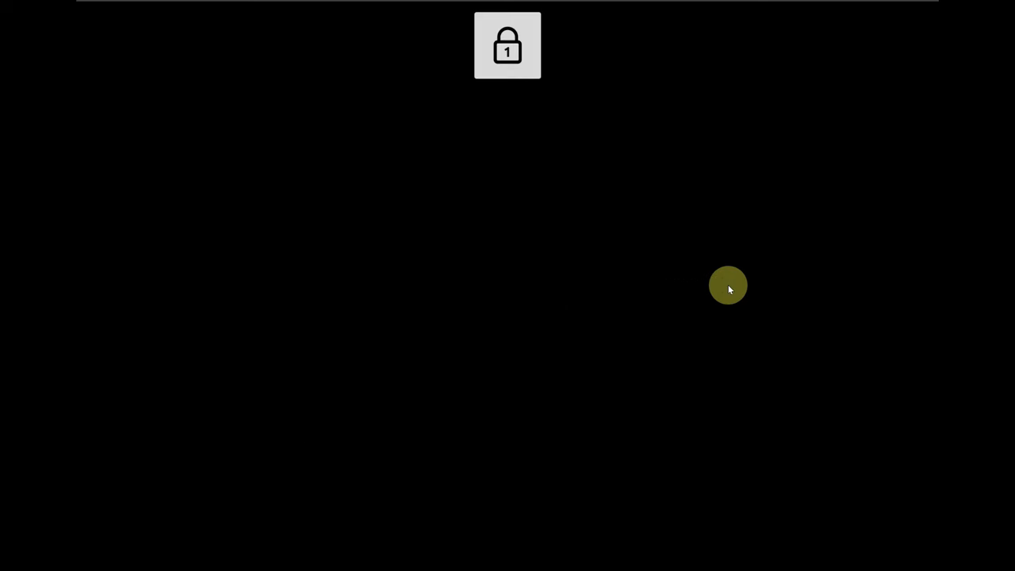